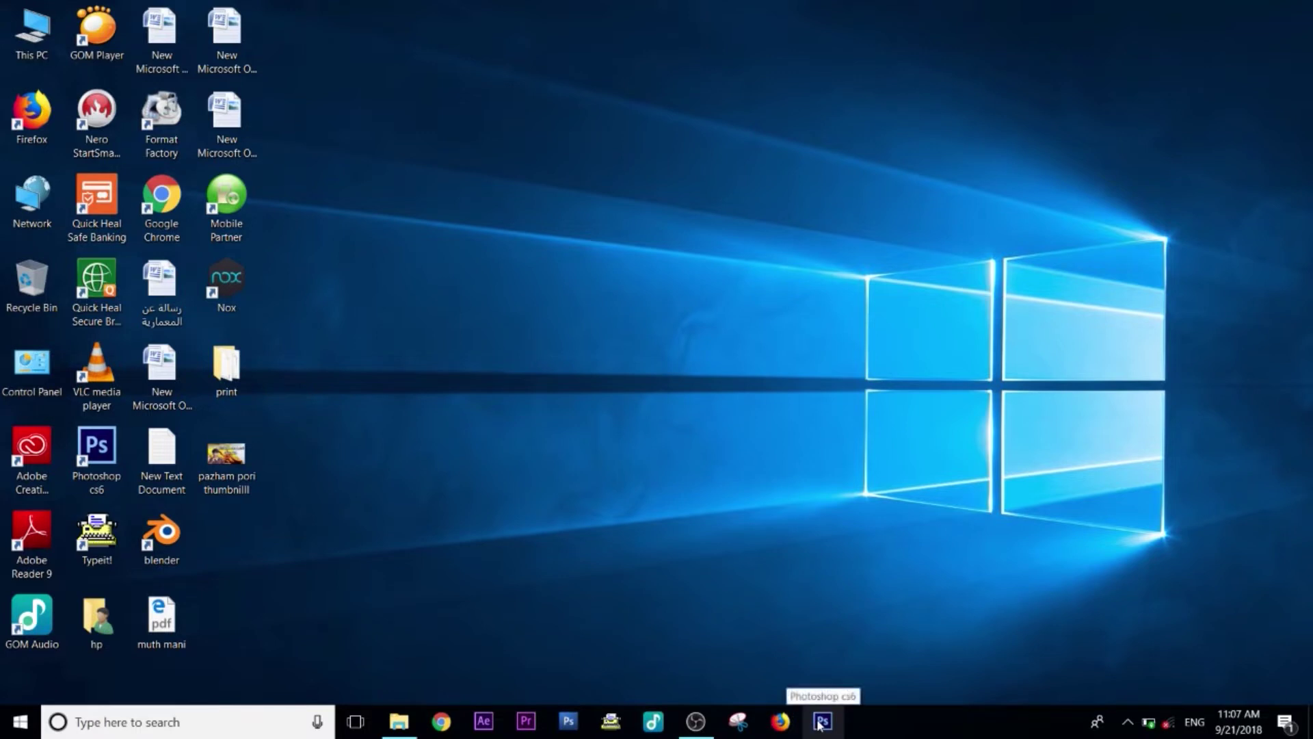
# - Open Photoshop CS3 and create a new 1920 × 1080 pixel RGB document with a white background, shown in a maximized window
pyautogui.click(578, 721)
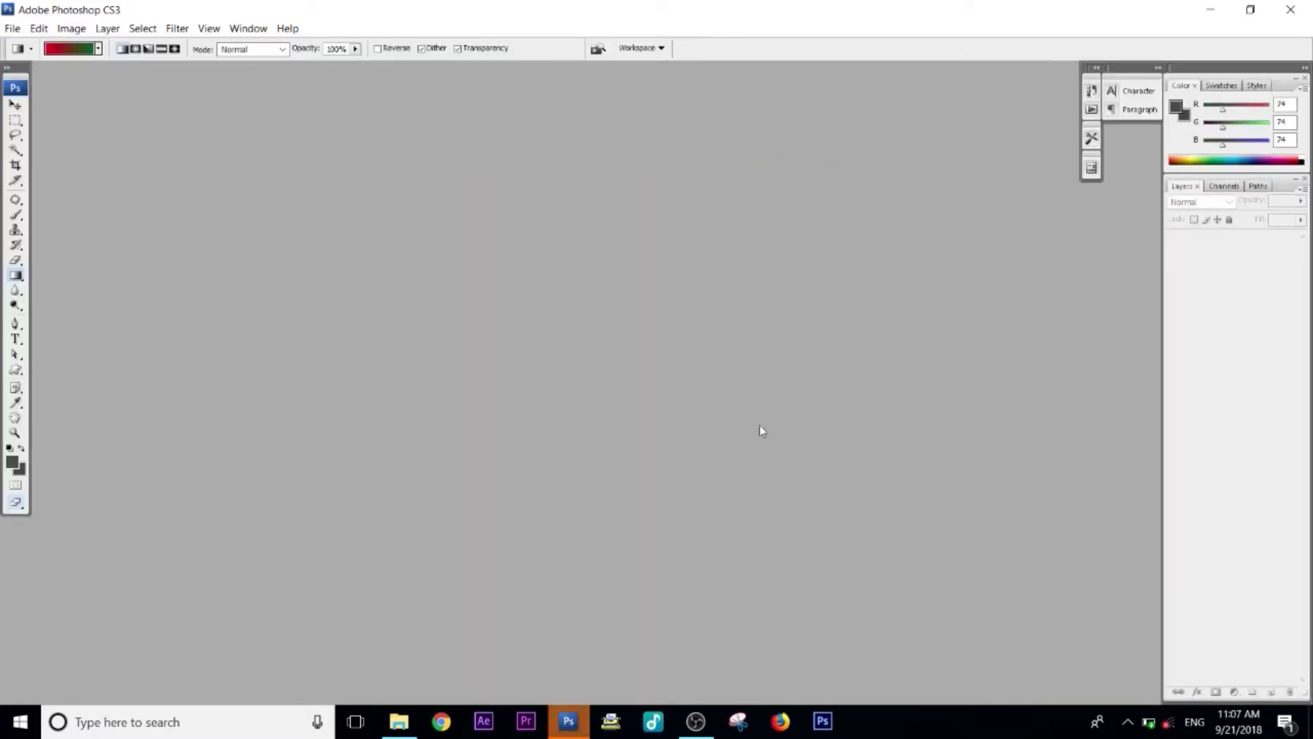
pyautogui.click(12, 31)
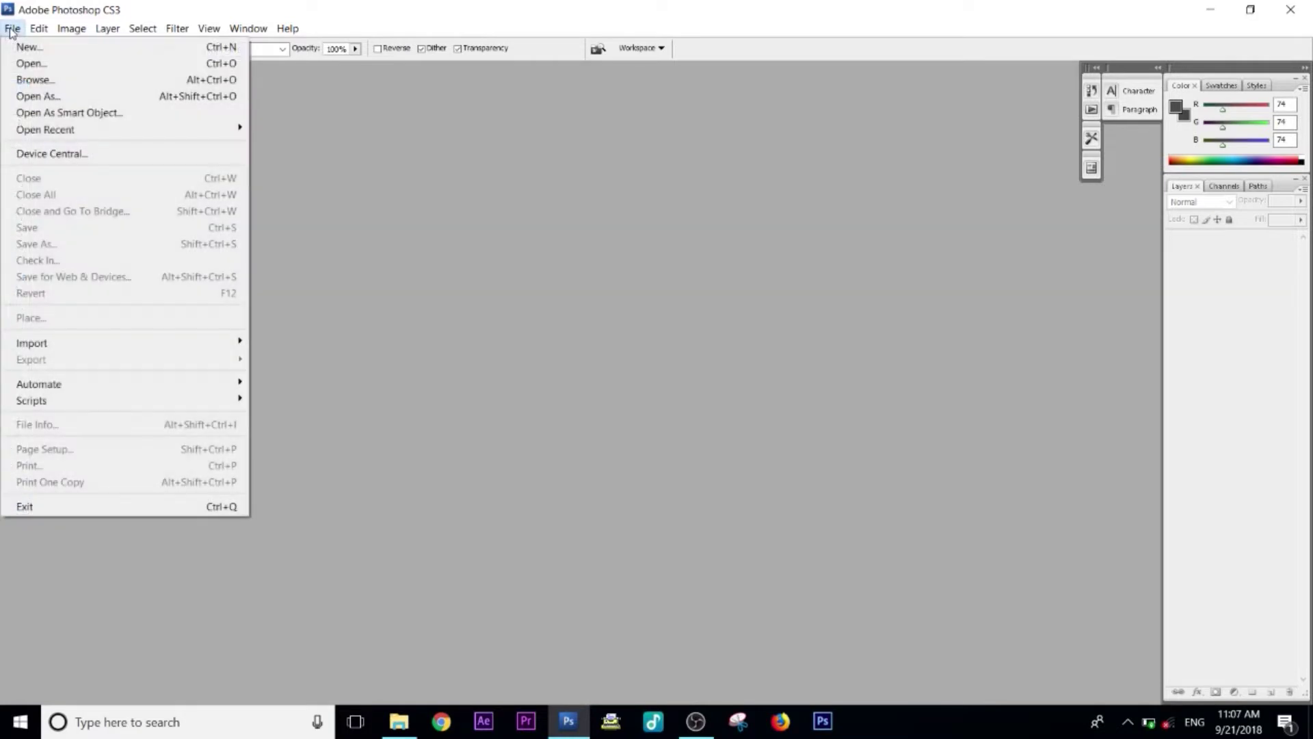
pyautogui.click(203, 52)
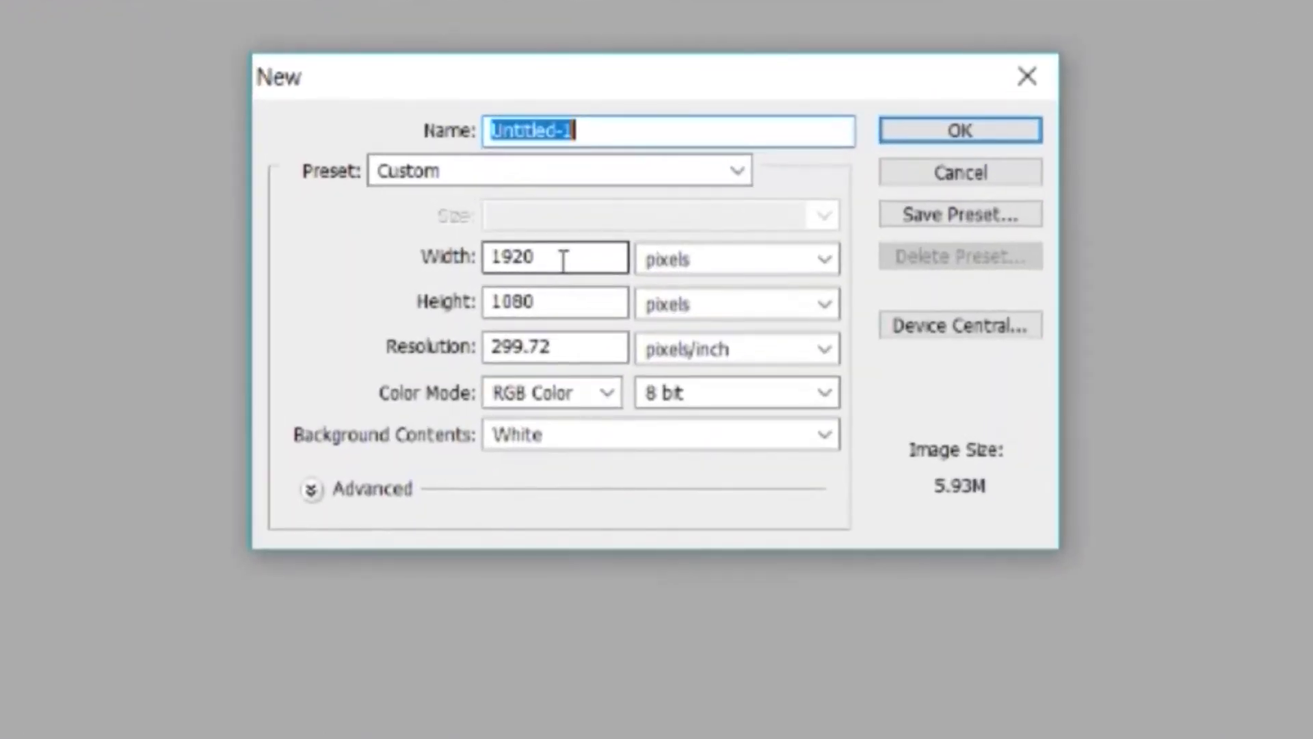
pyautogui.doubleClick(562, 260)
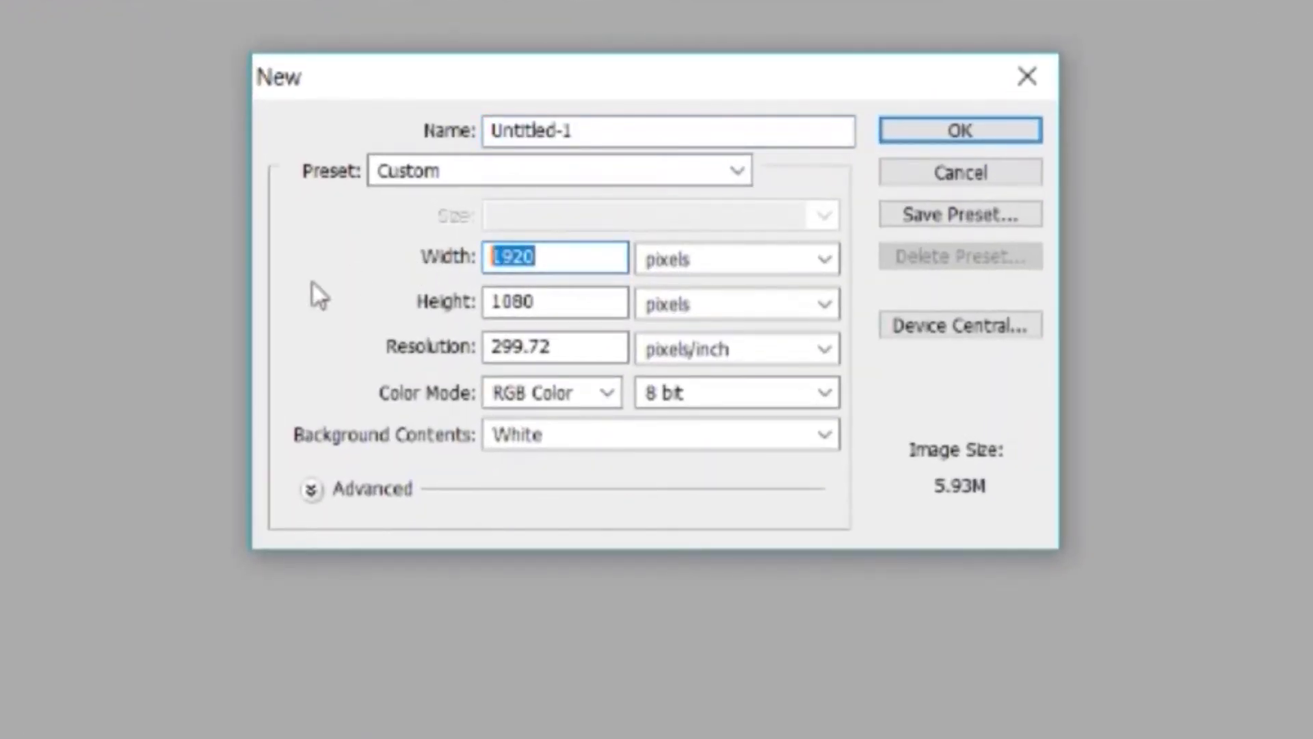
pyautogui.doubleClick(558, 305)
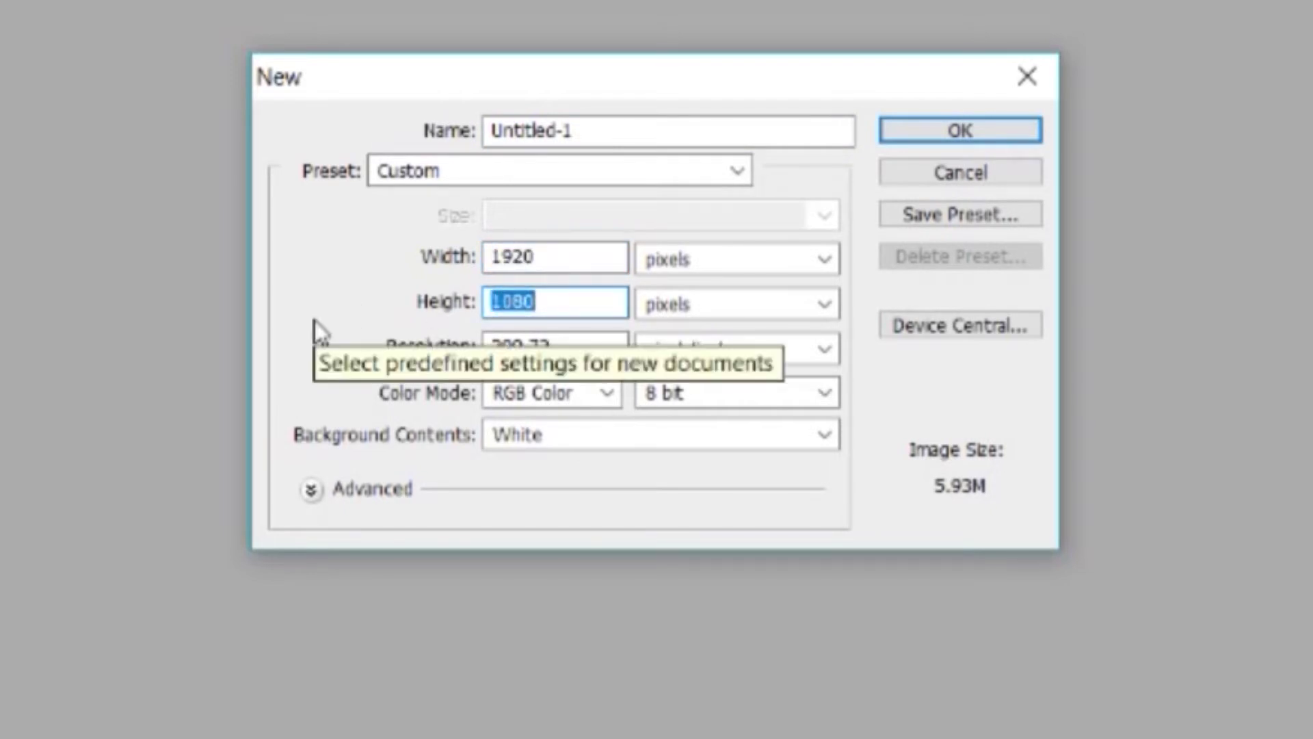
pyautogui.click(651, 179)
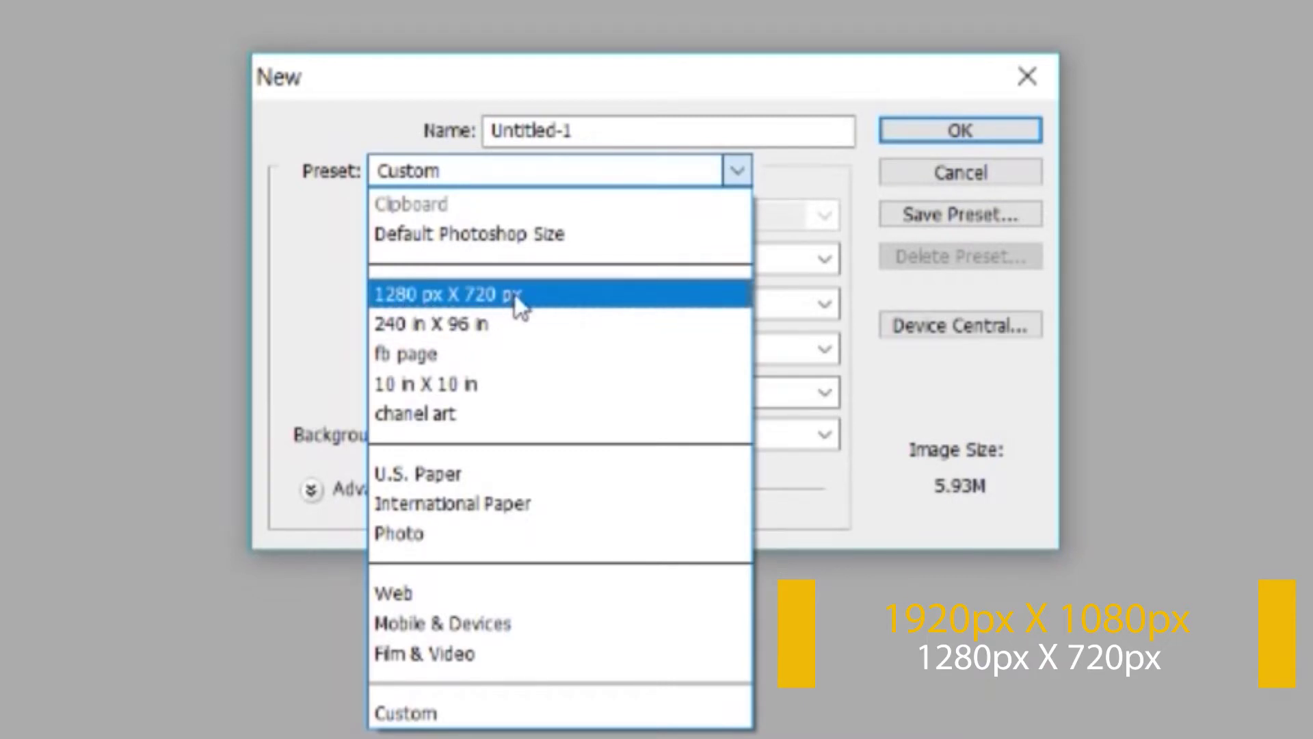
pyautogui.click(343, 301)
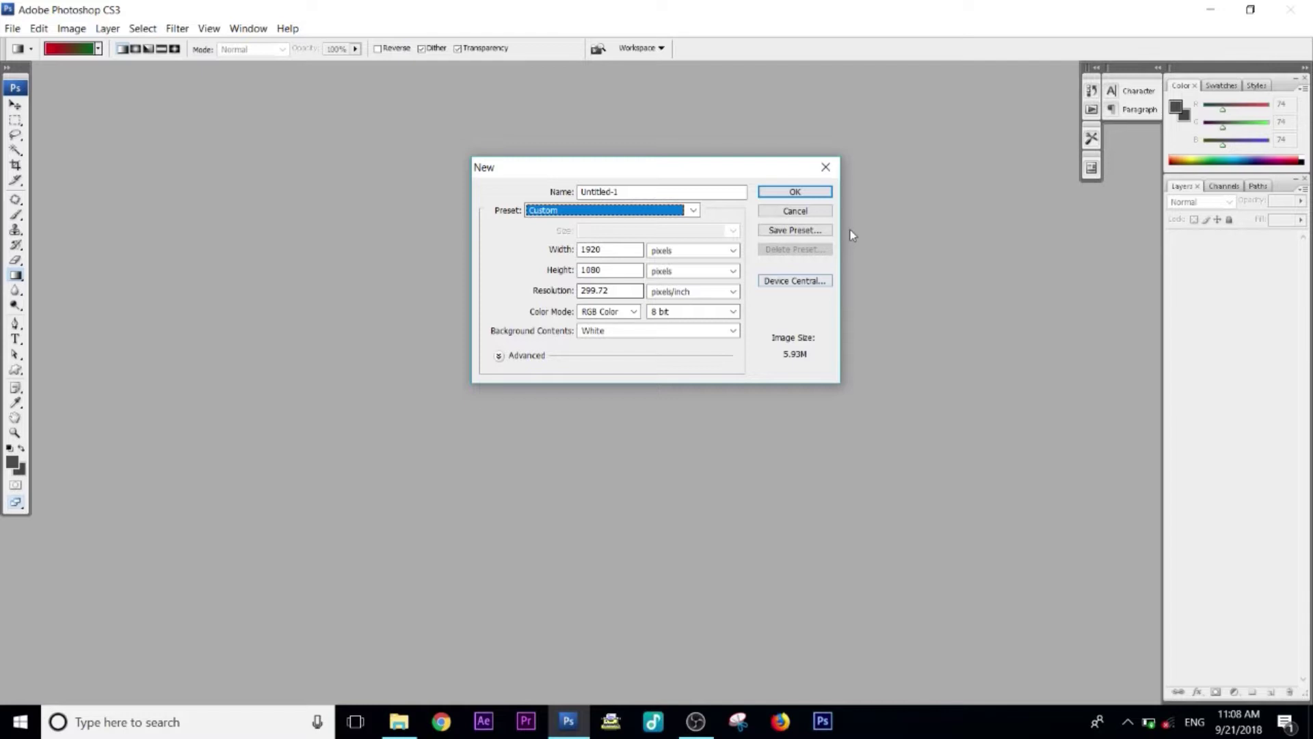
pyautogui.click(809, 192)
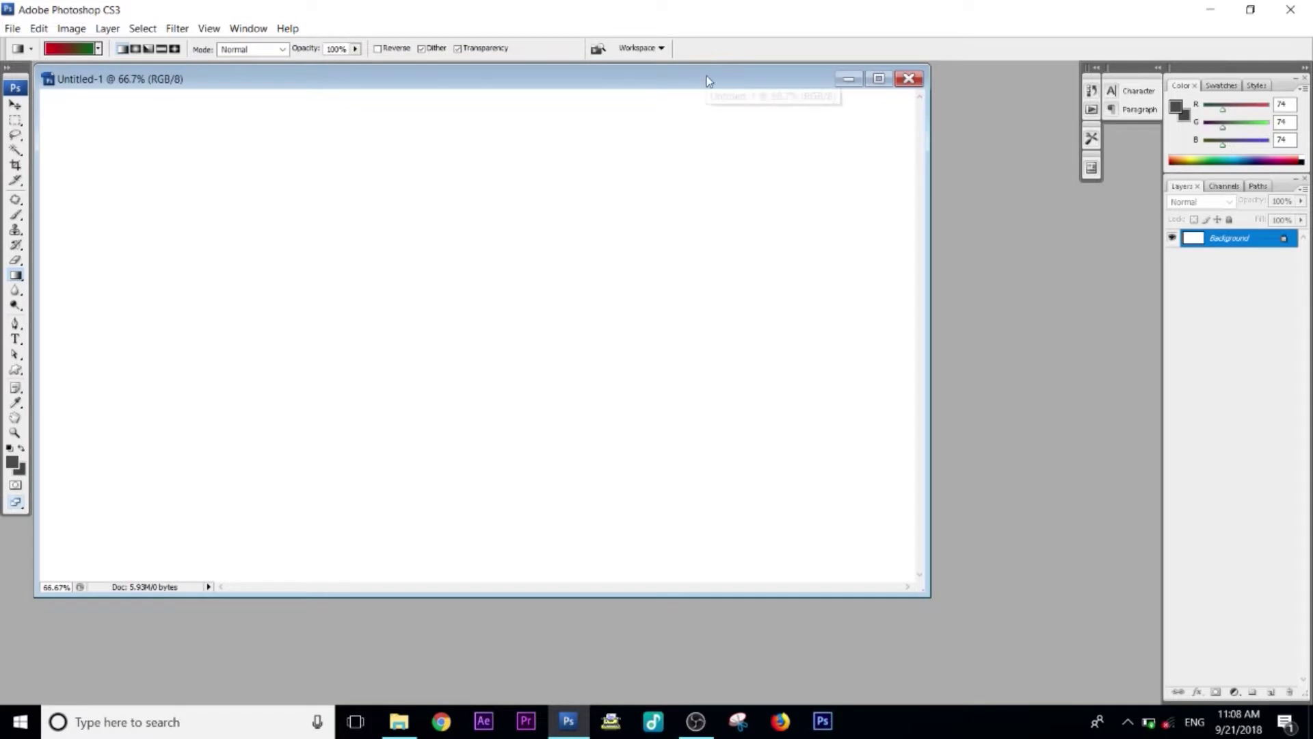
pyautogui.moveTo(709, 79); pyautogui.dragTo(785, 124)
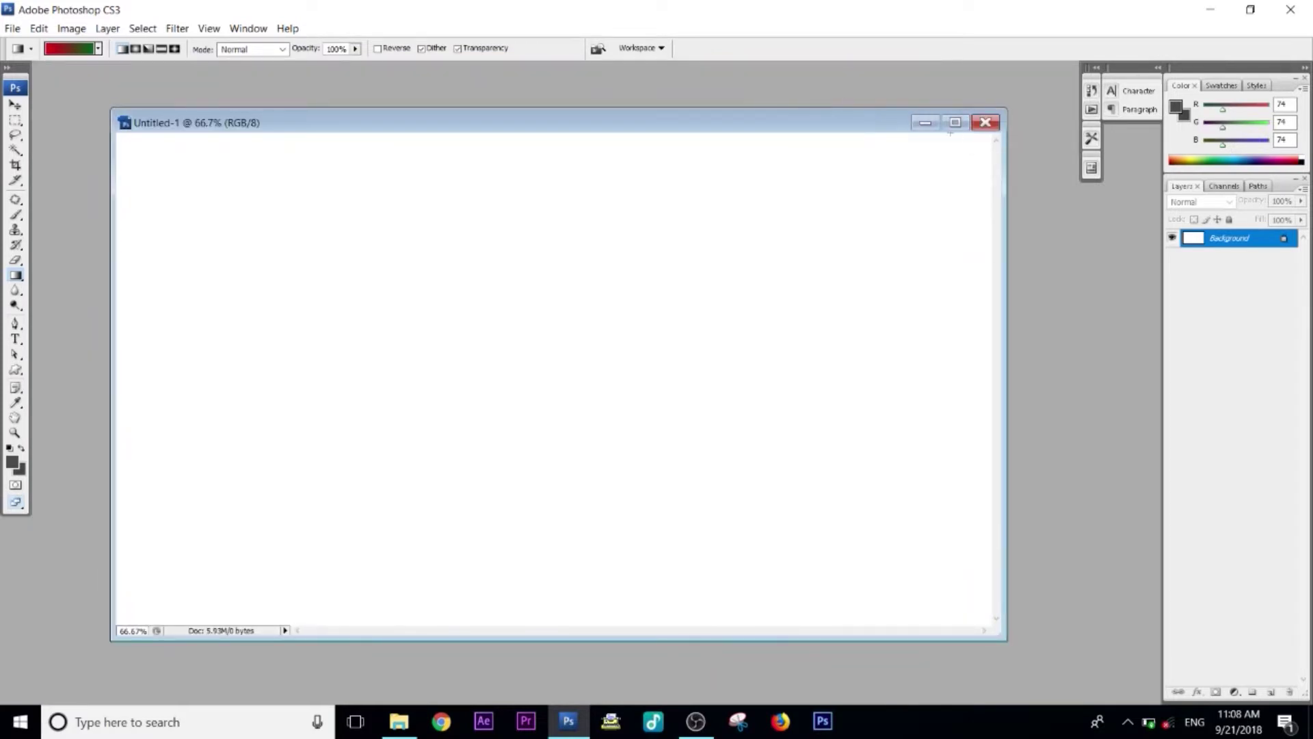
pyautogui.click(955, 122)
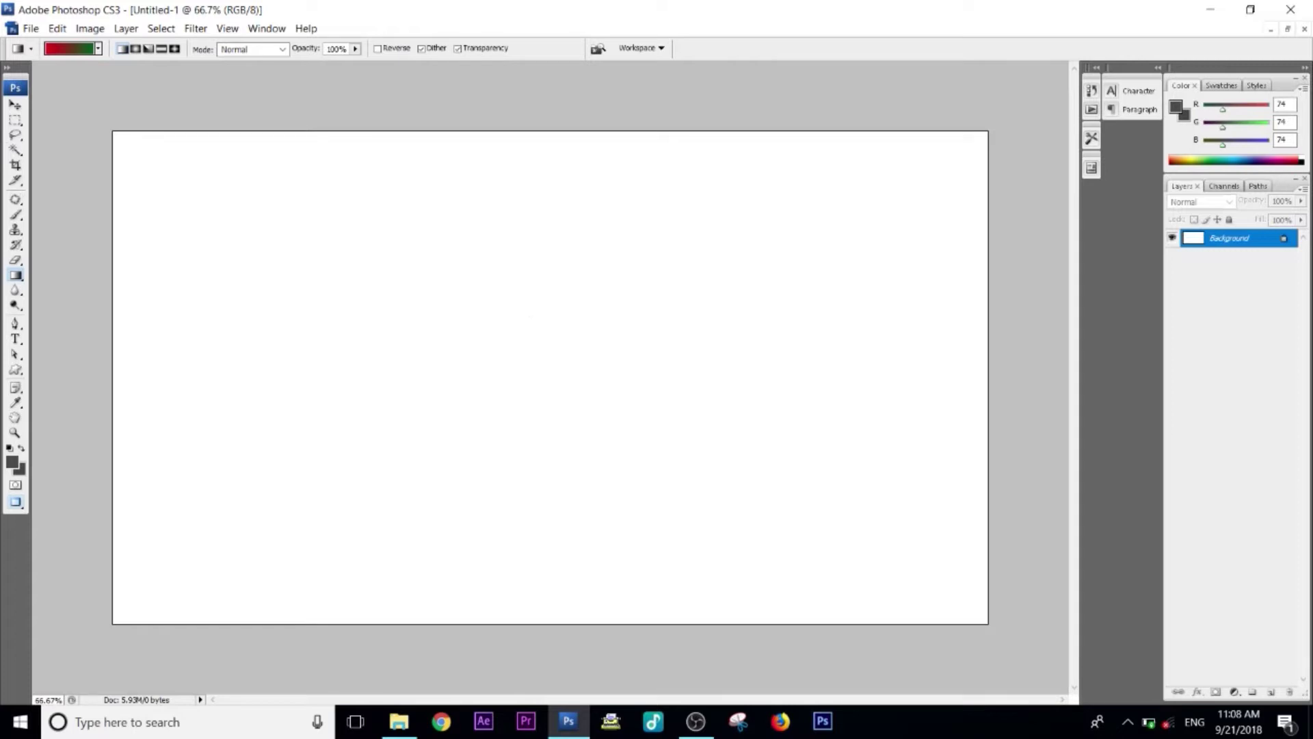
# - Open the photo IMG-20180307-WA00732 from the "how to make thumbnil" folder inside Tech Drops Malayalam
pyautogui.click(33, 31)
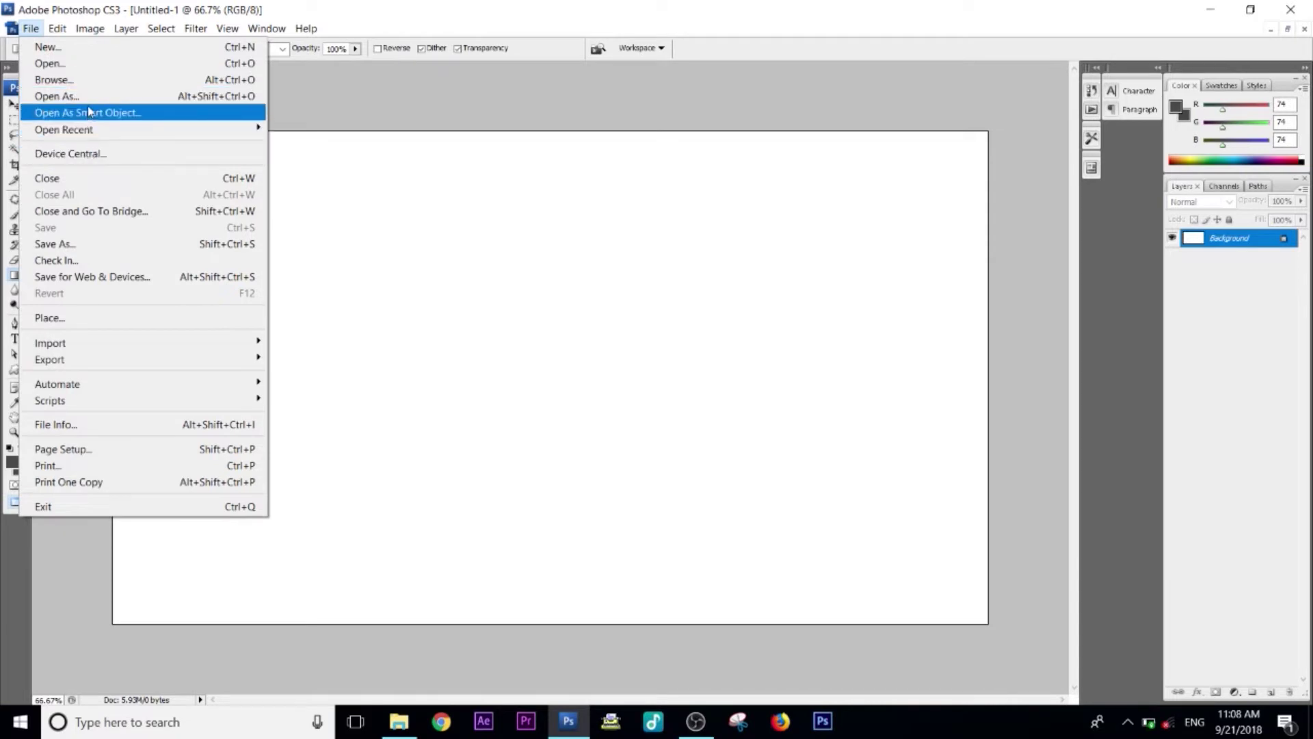
pyautogui.click(71, 68)
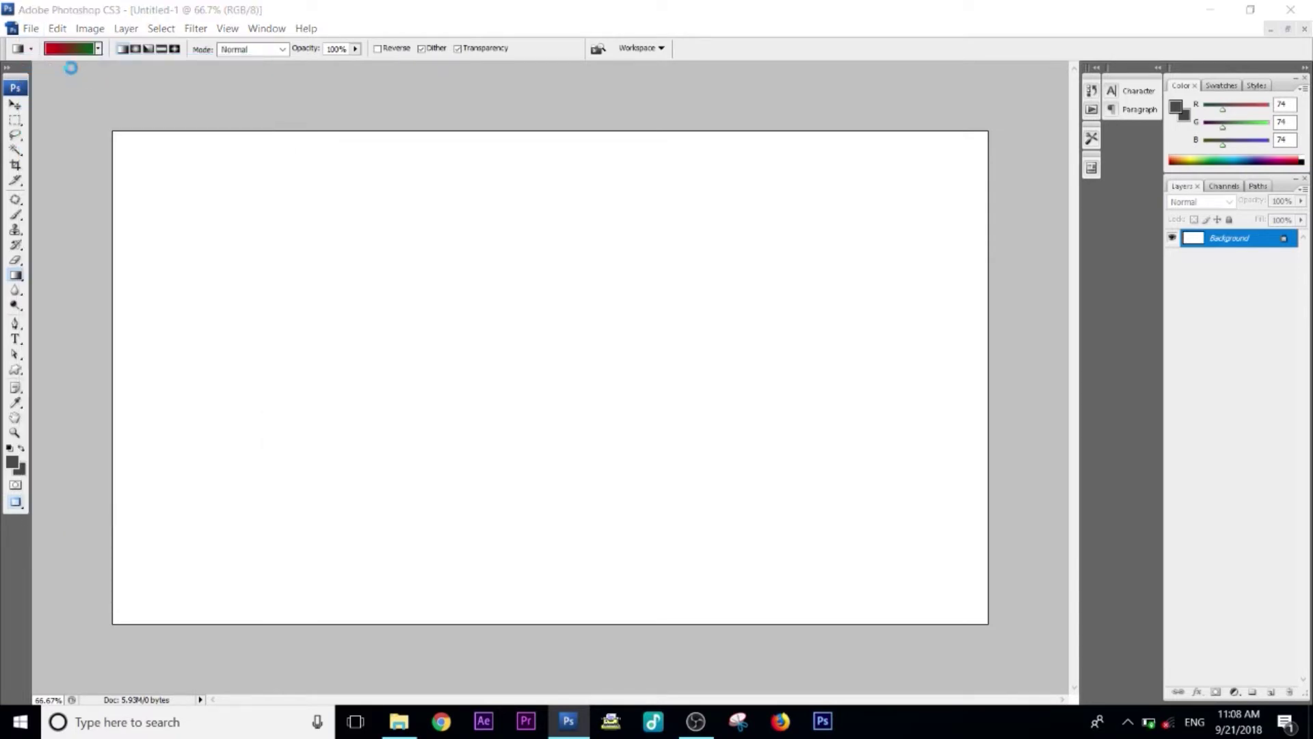
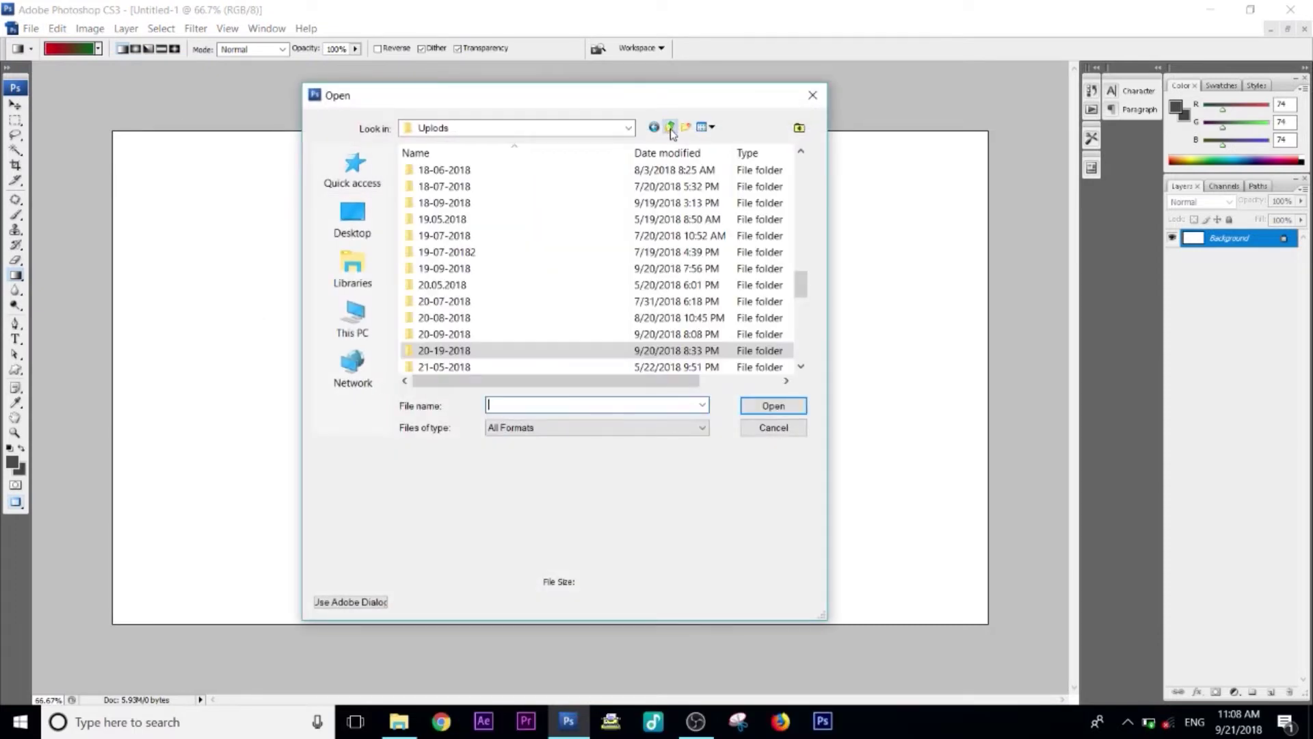
pyautogui.click(671, 128)
pyautogui.scroll(-5, 475, 287)
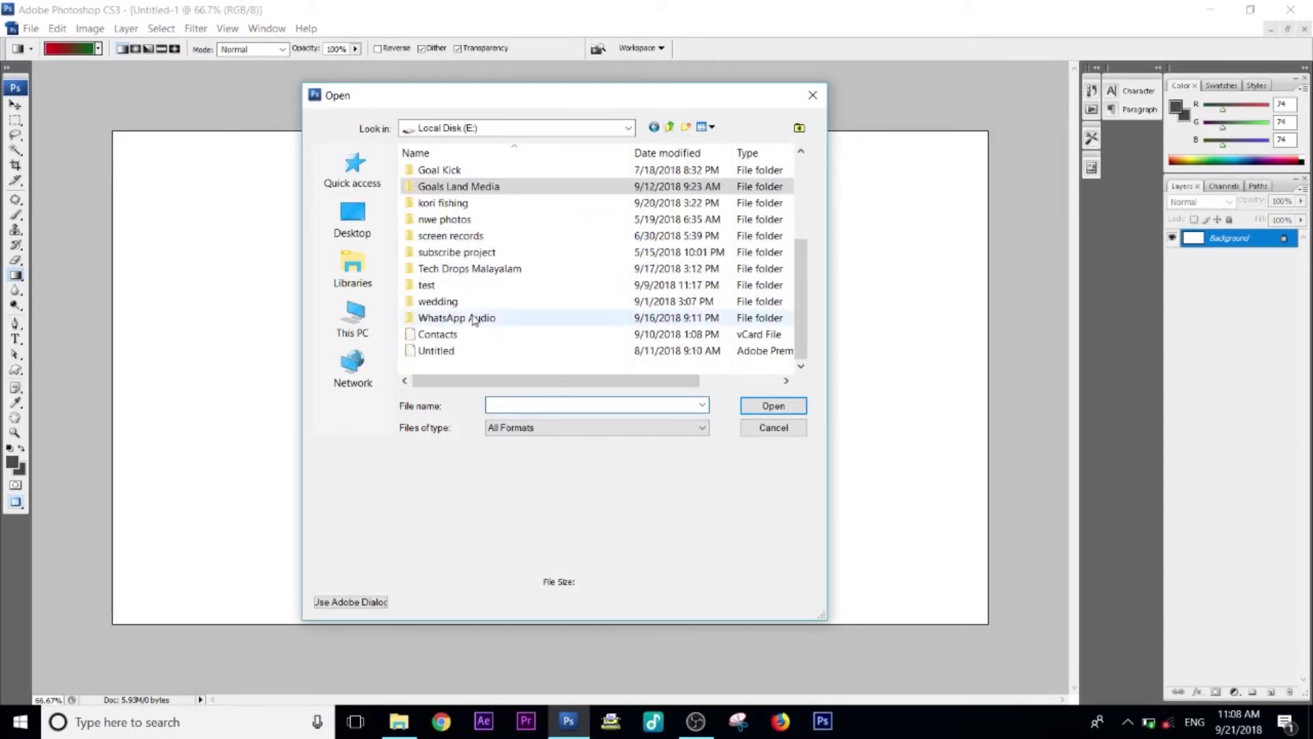
pyautogui.doubleClick(477, 266)
pyautogui.scroll(-1, 476, 273)
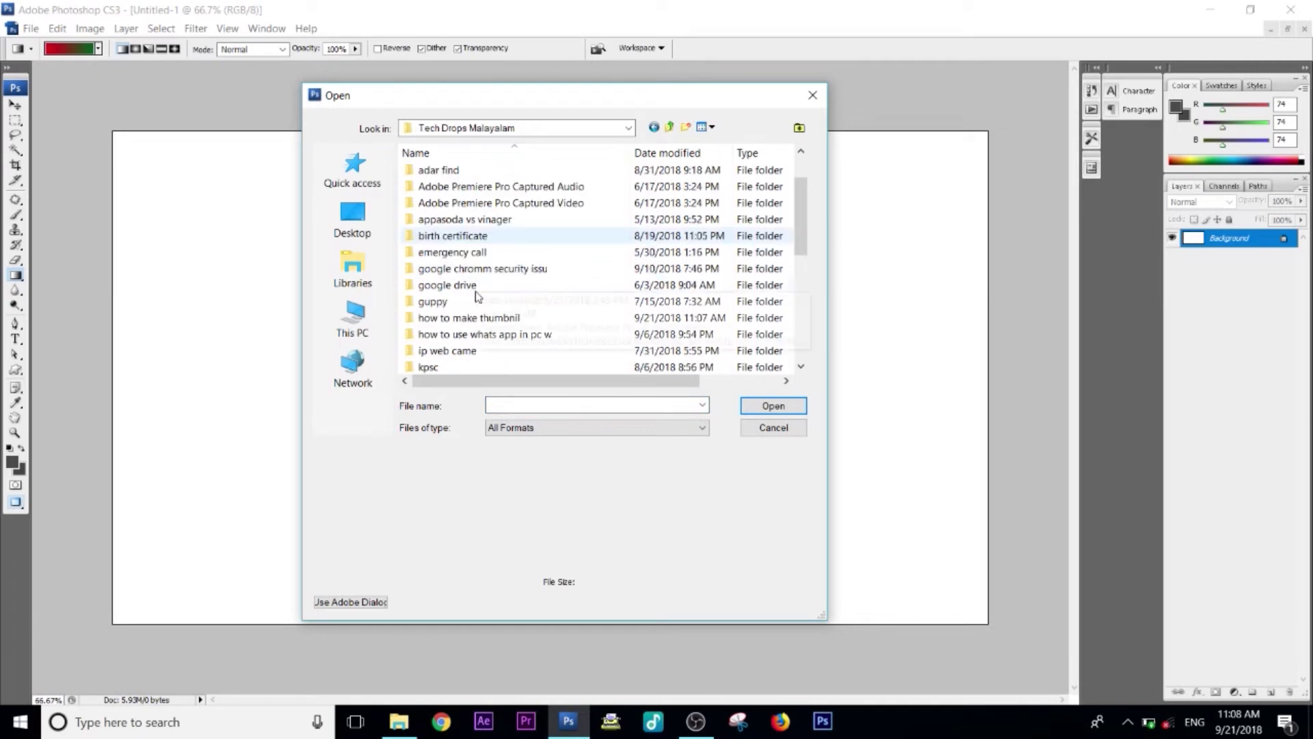
pyautogui.doubleClick(477, 321)
pyautogui.scroll(-1, 452, 328)
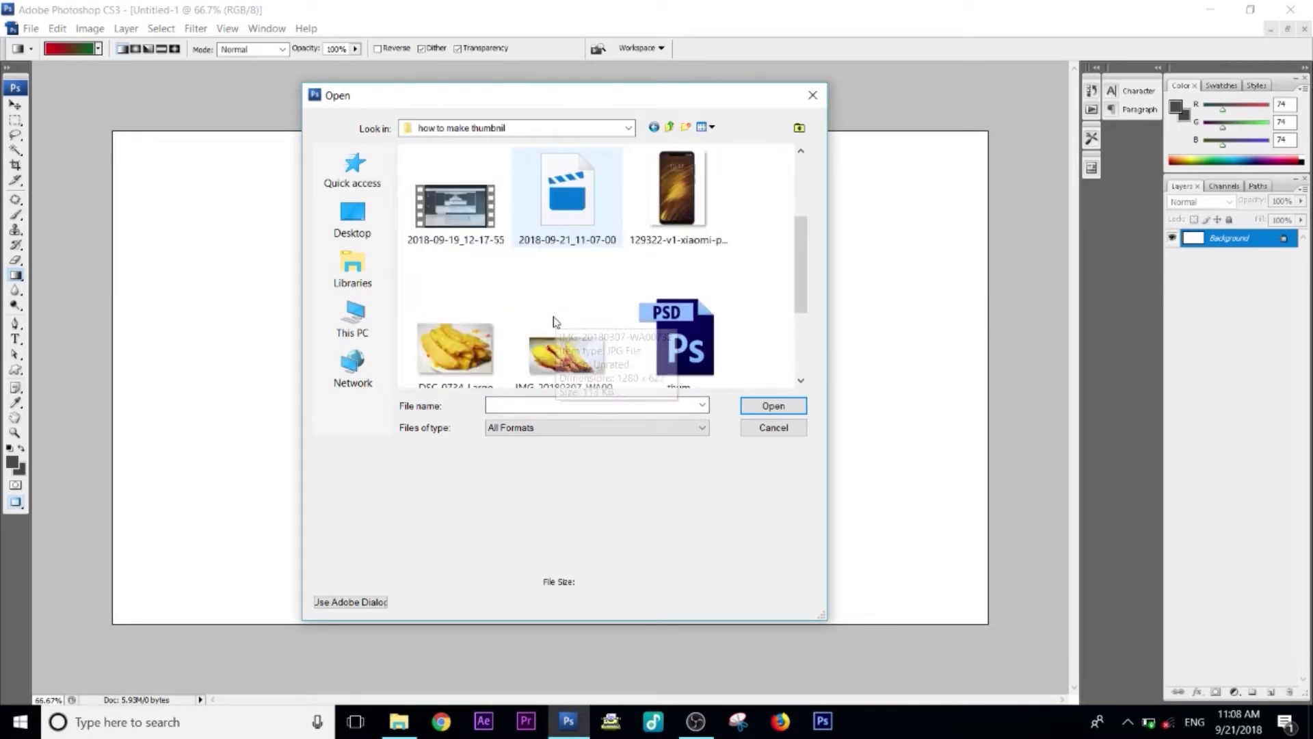
pyautogui.click(566, 349)
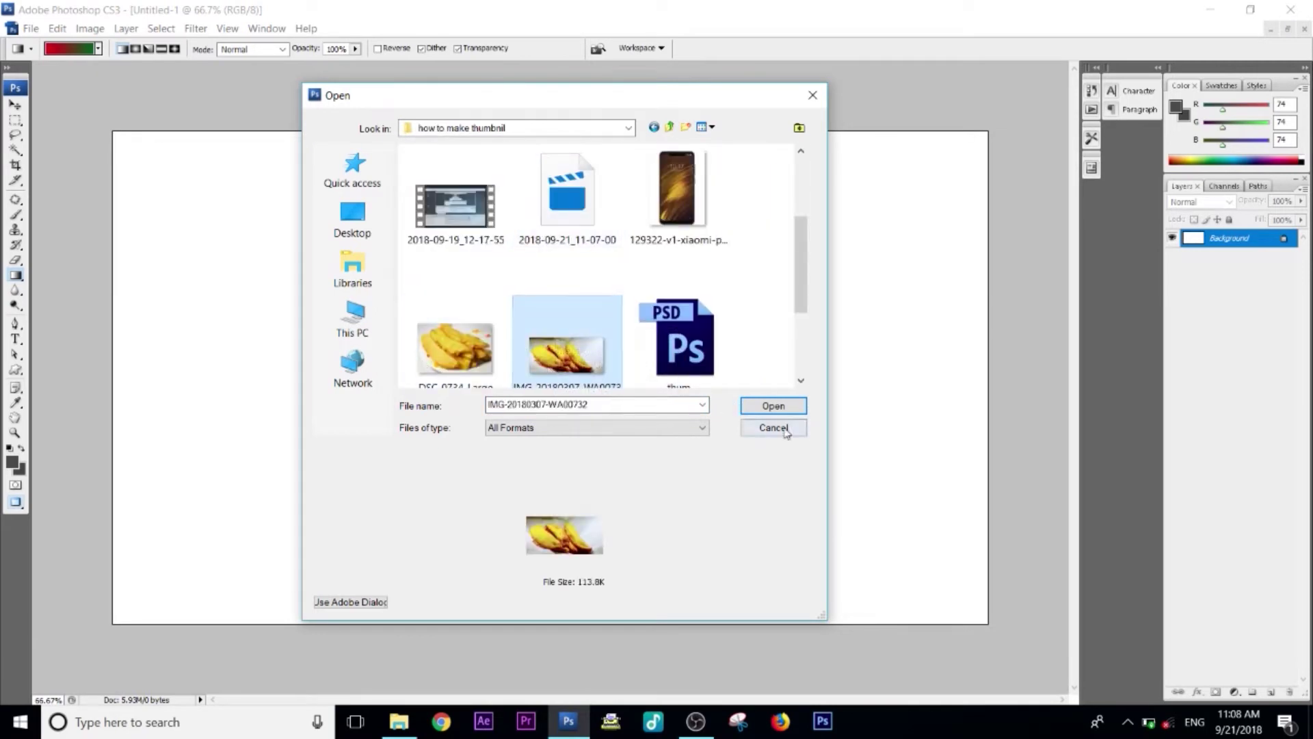
pyautogui.click(773, 406)
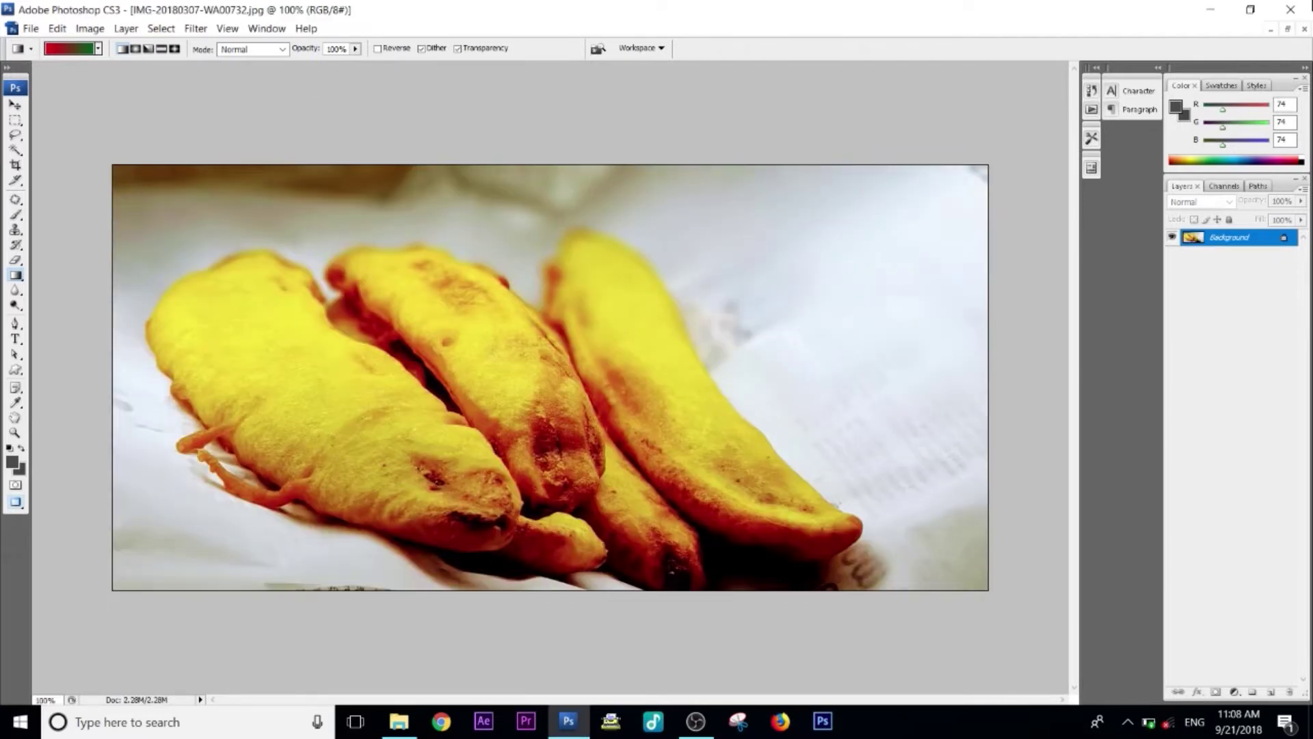
# - Copy the fried banana photo into the Untitled-1 document as a new layer and close the source image
pyautogui.click(1288, 28)
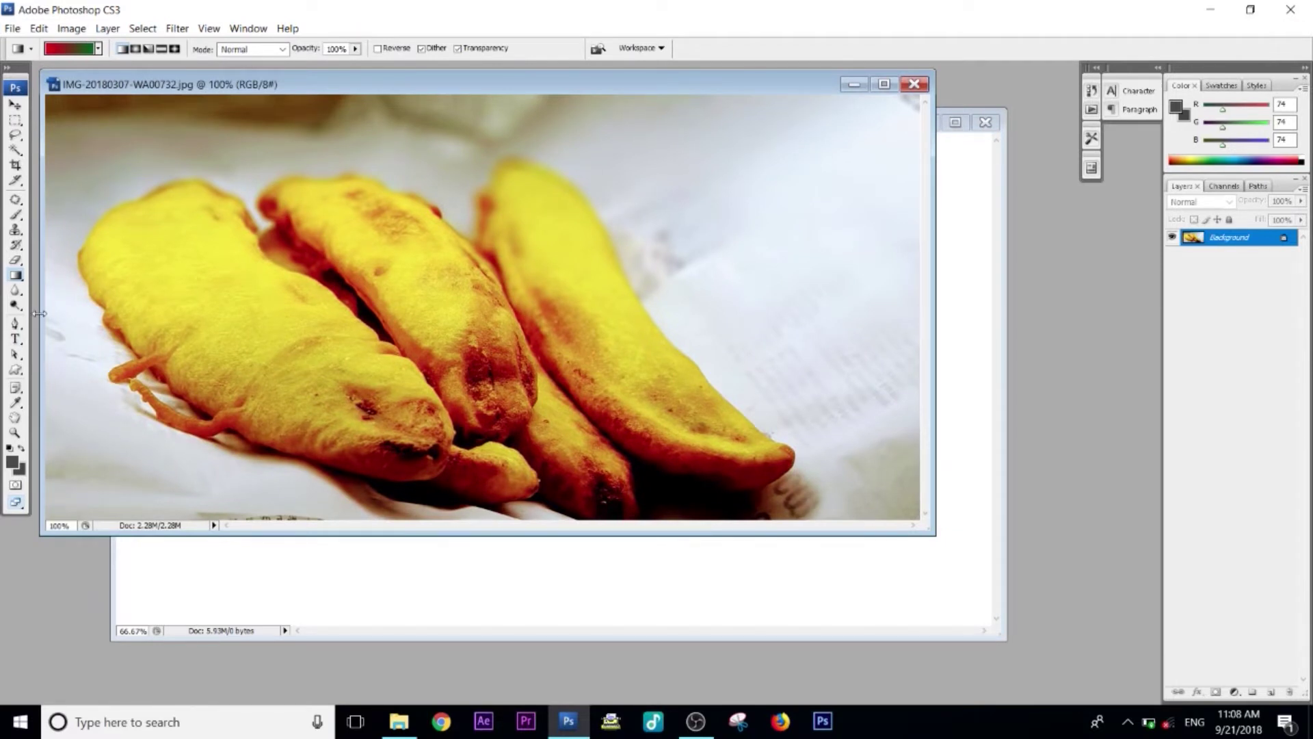
pyautogui.click(15, 105)
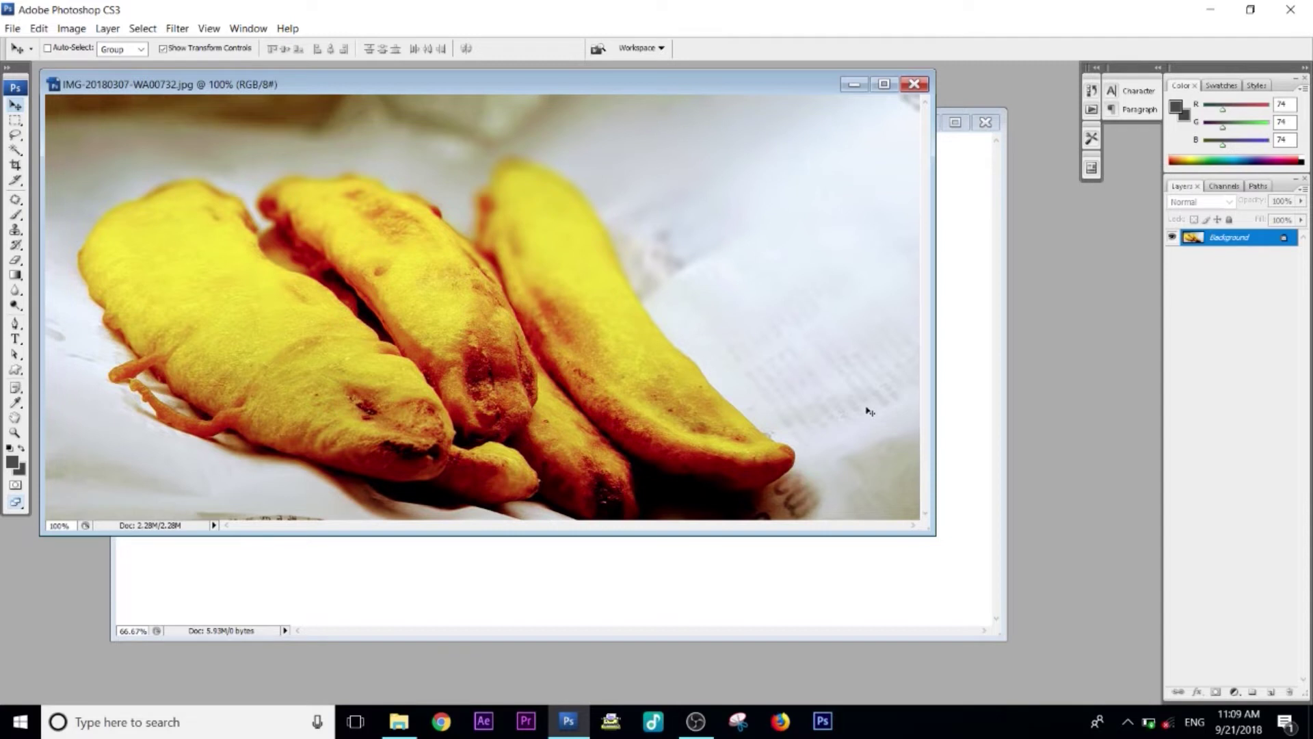
pyautogui.moveTo(583, 484); pyautogui.dragTo(491, 575)
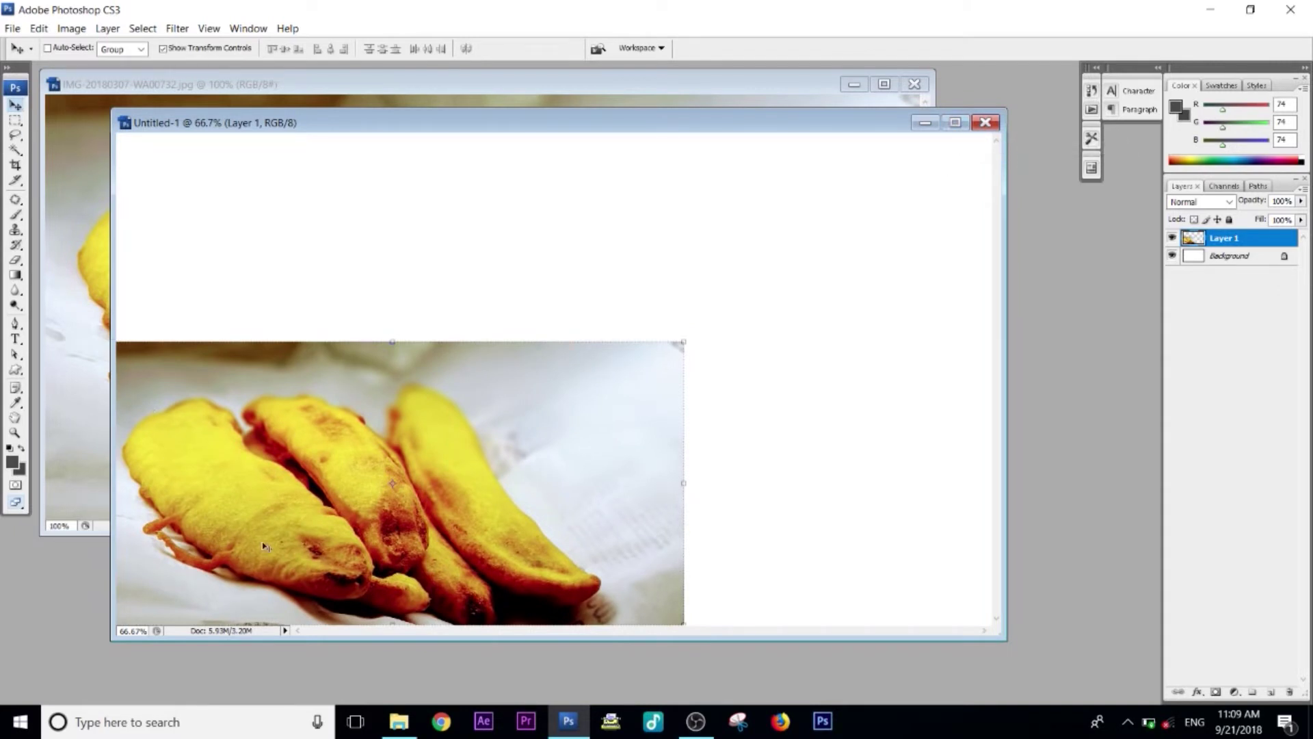
pyautogui.click(909, 87)
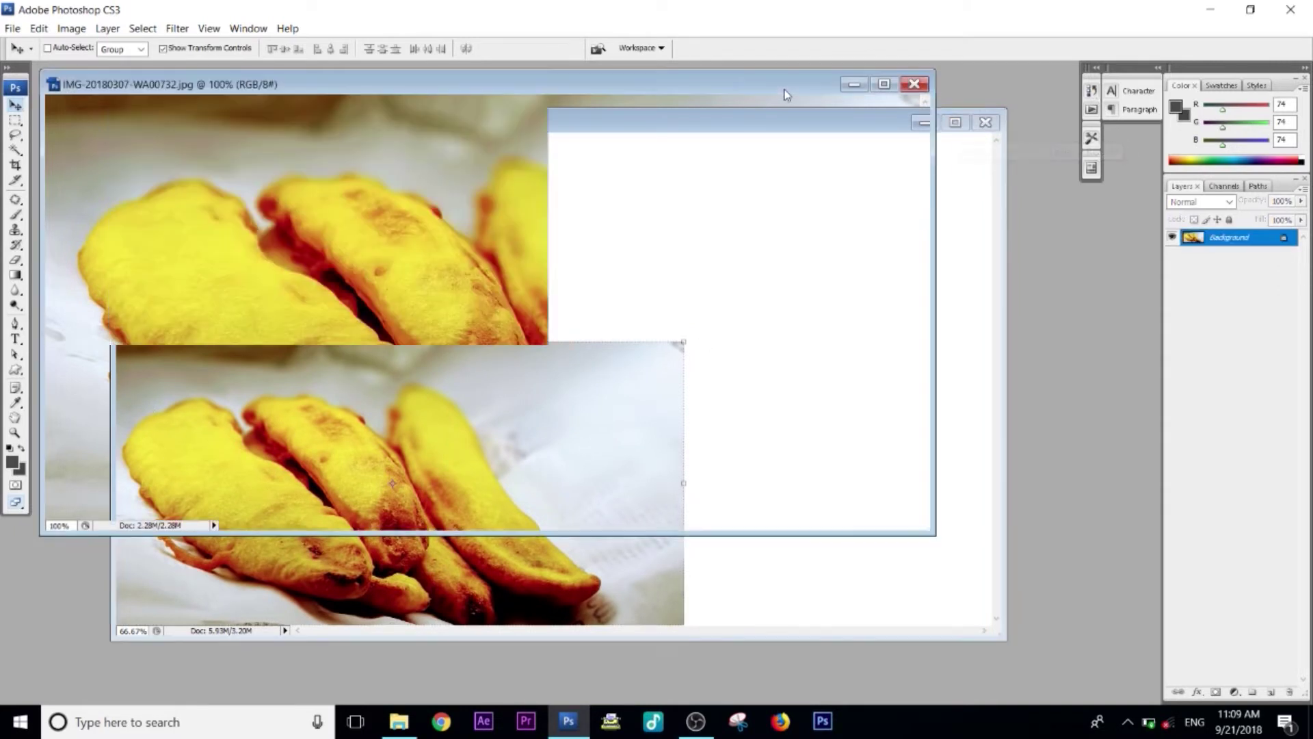
pyautogui.click(911, 85)
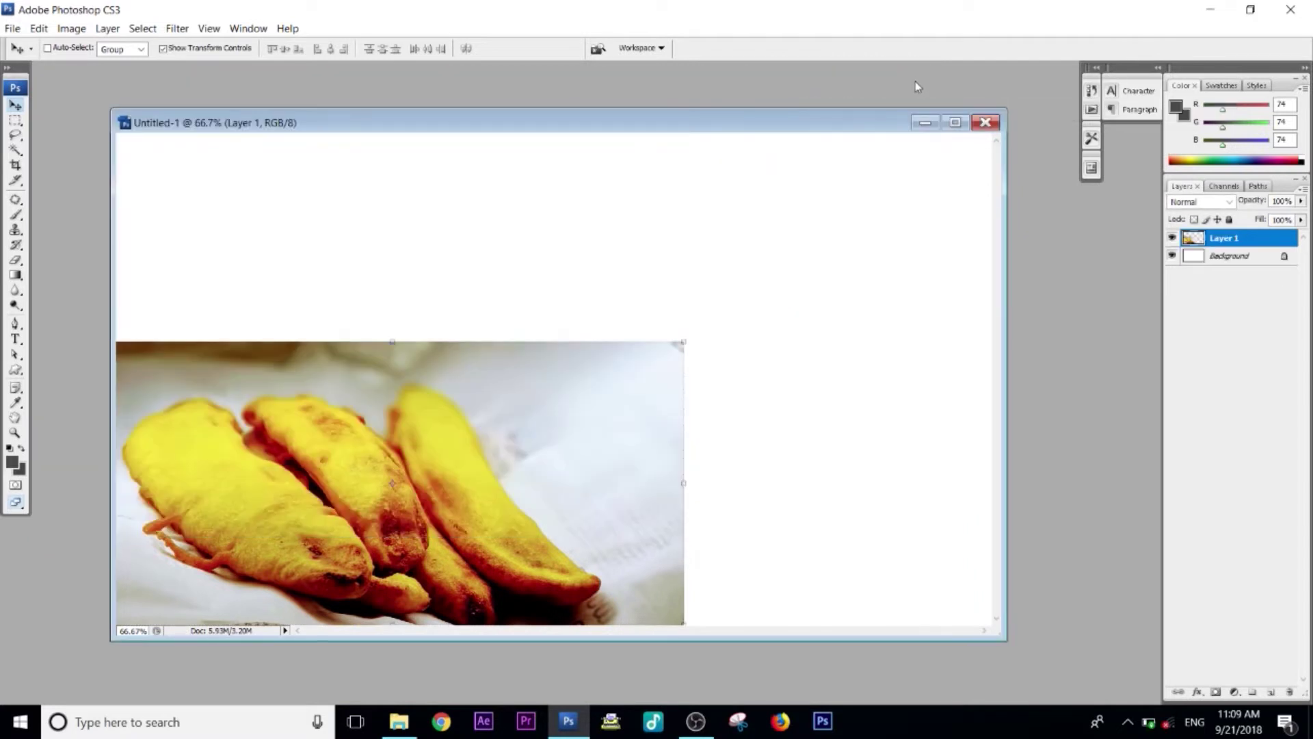
# - Scale the photo layer to about 175% and shift it slightly right so it fills the canvas
pyautogui.click(954, 123)
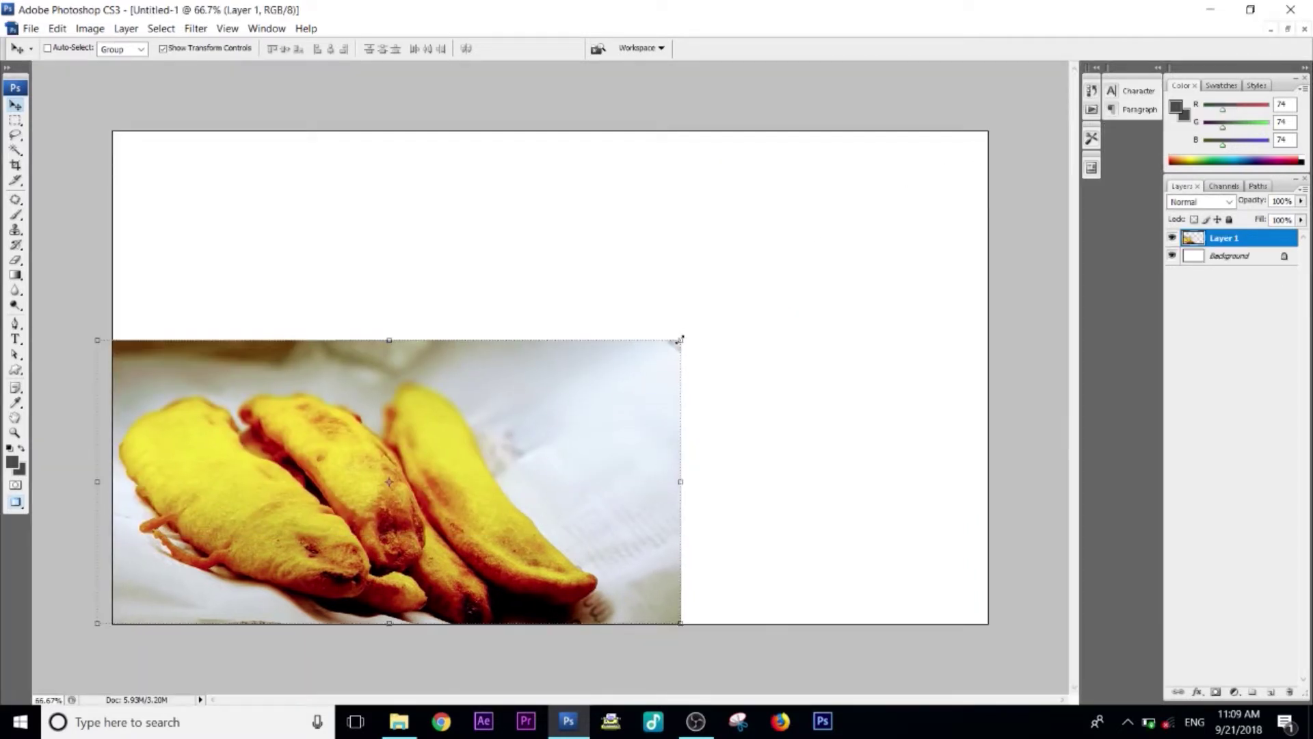
pyautogui.moveTo(681, 340); pyautogui.dragTo(1087, 67)
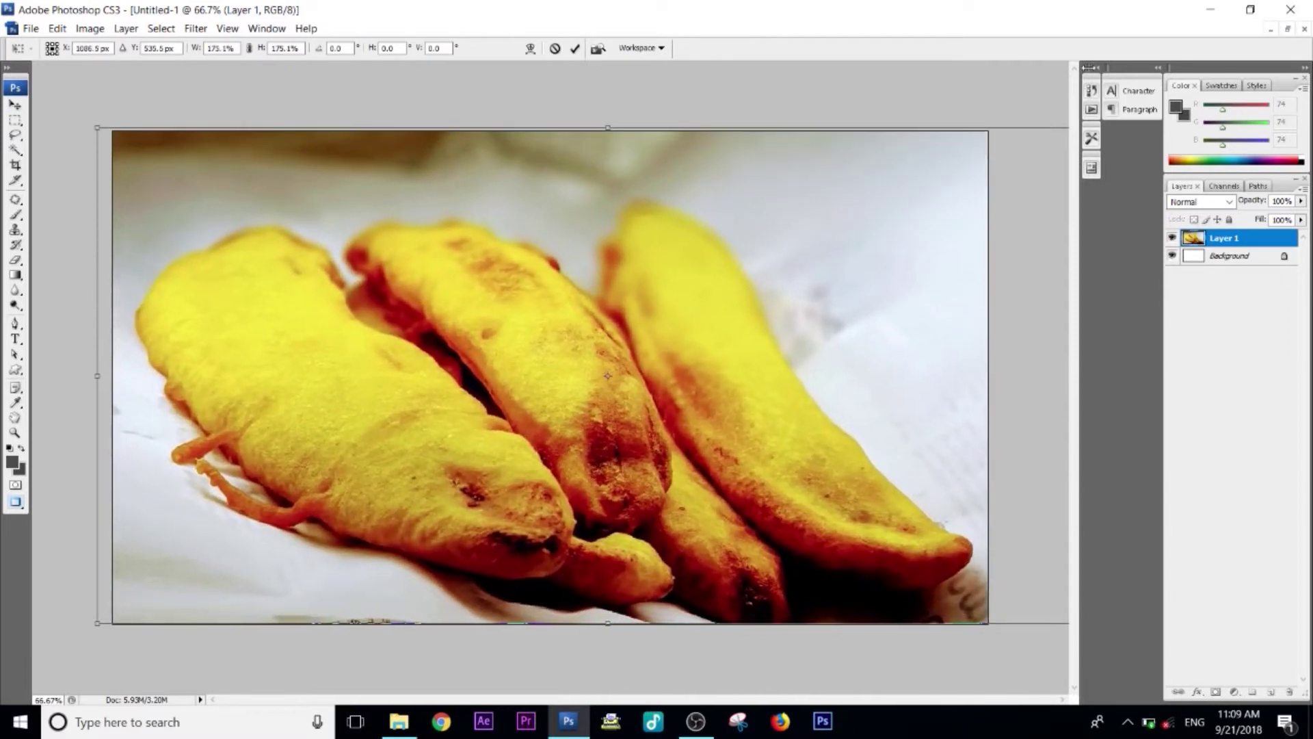
pyautogui.press('Return')
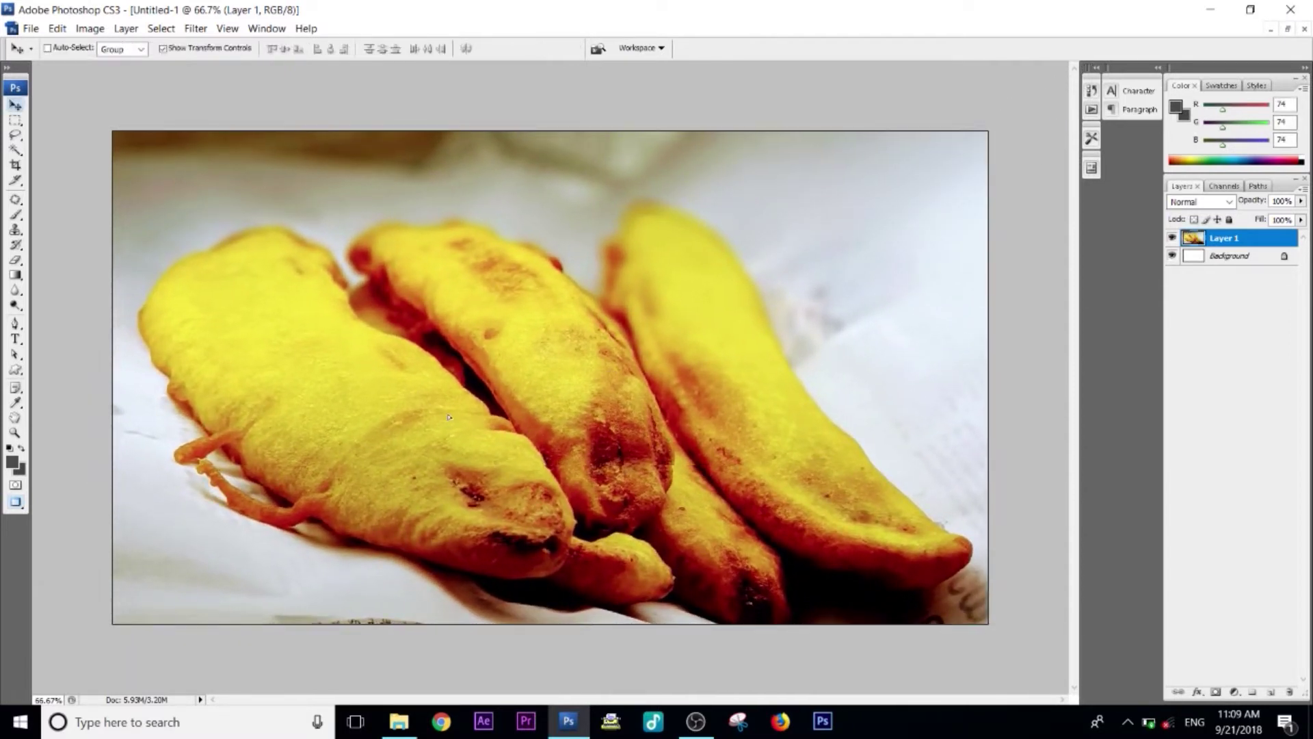
pyautogui.moveTo(449, 417); pyautogui.dragTo(464, 419)
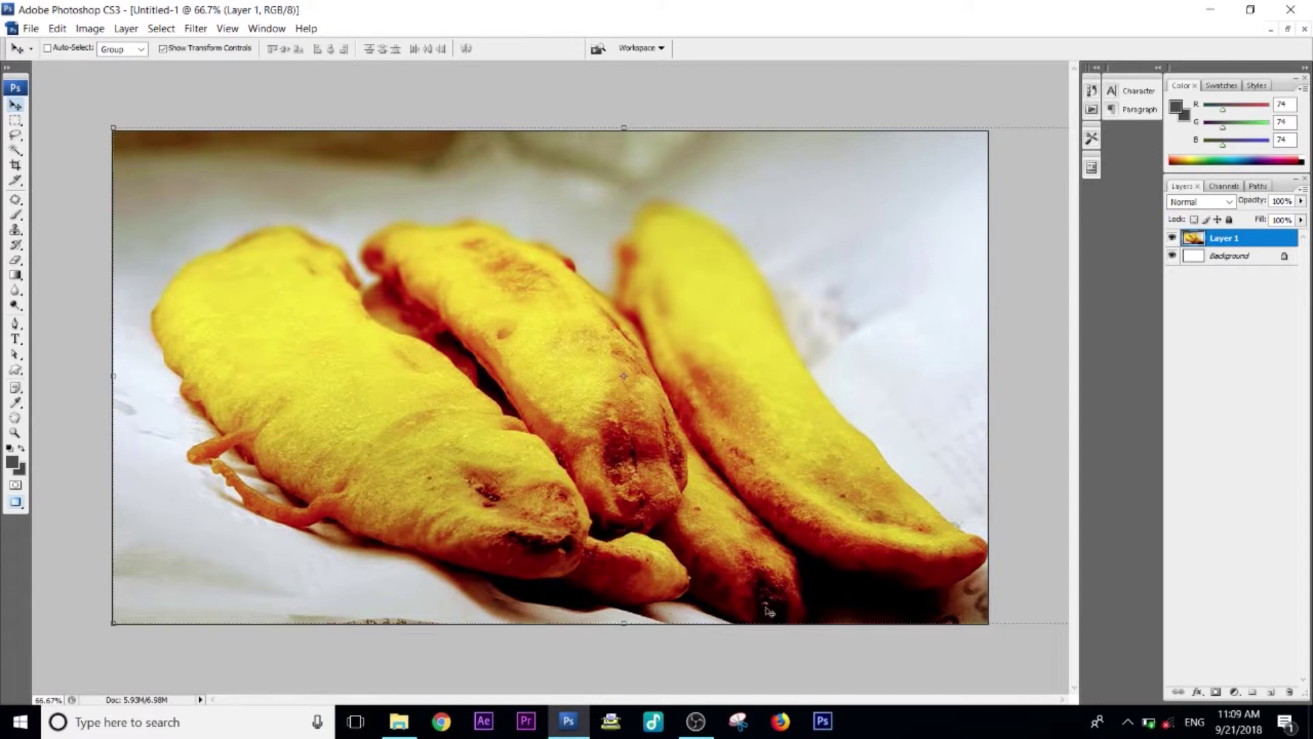
# - Switch to Firefox and view the Typeit! Malayalam typing software download page and the FML fonts search results
pyautogui.click(1129, 726)
pyautogui.click(1128, 727)
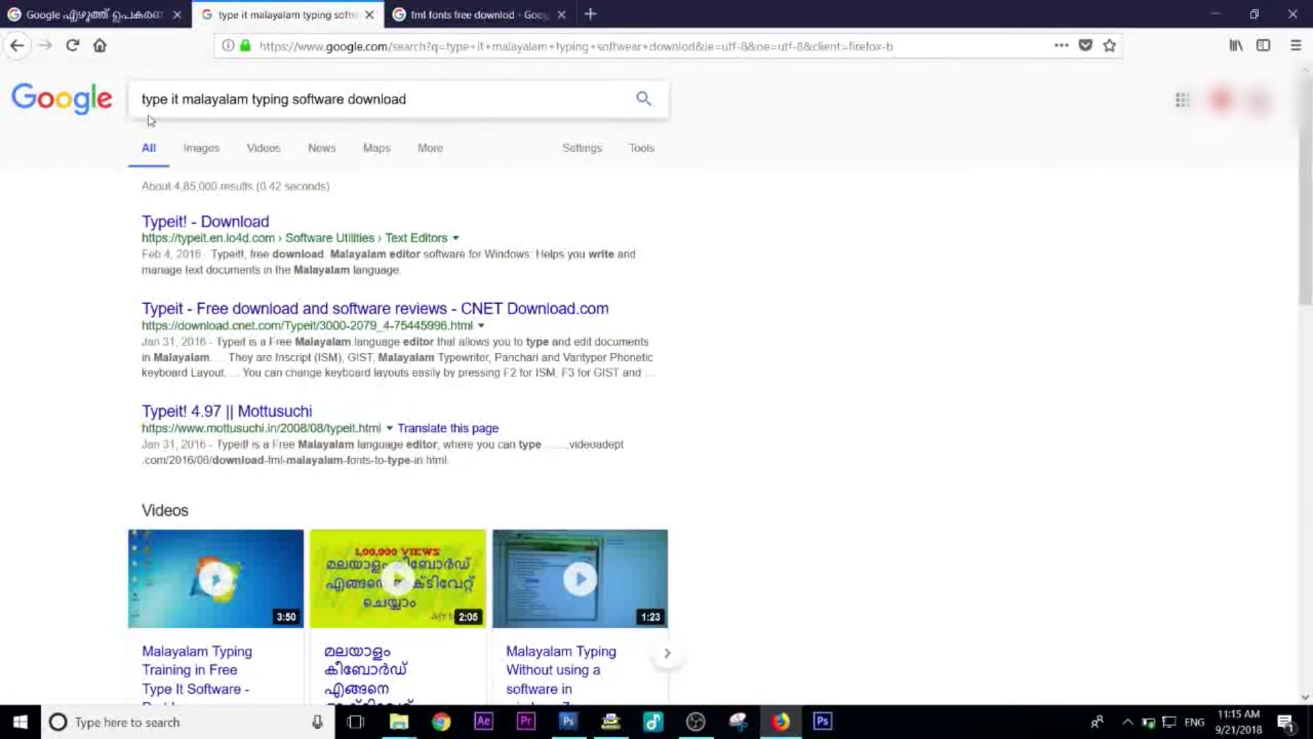
pyautogui.moveTo(483, 102); pyautogui.dragTo(49, 101)
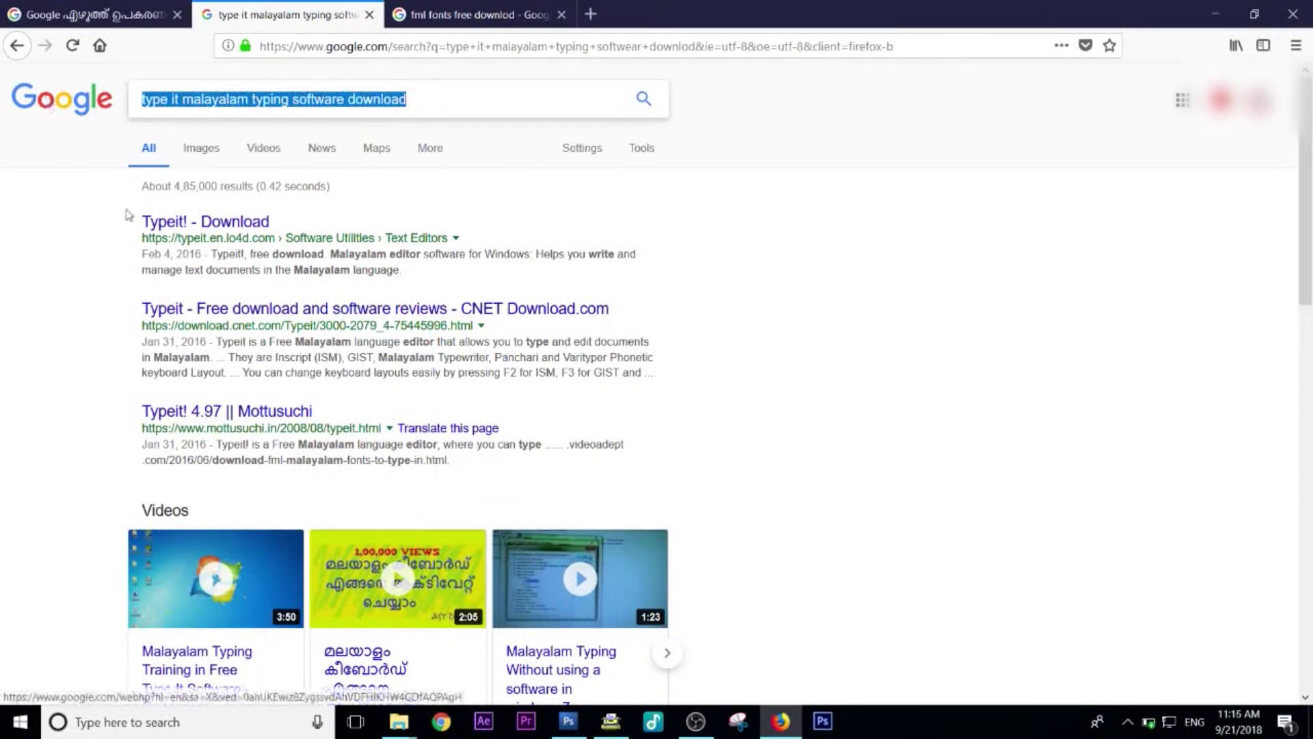
pyautogui.click(189, 230)
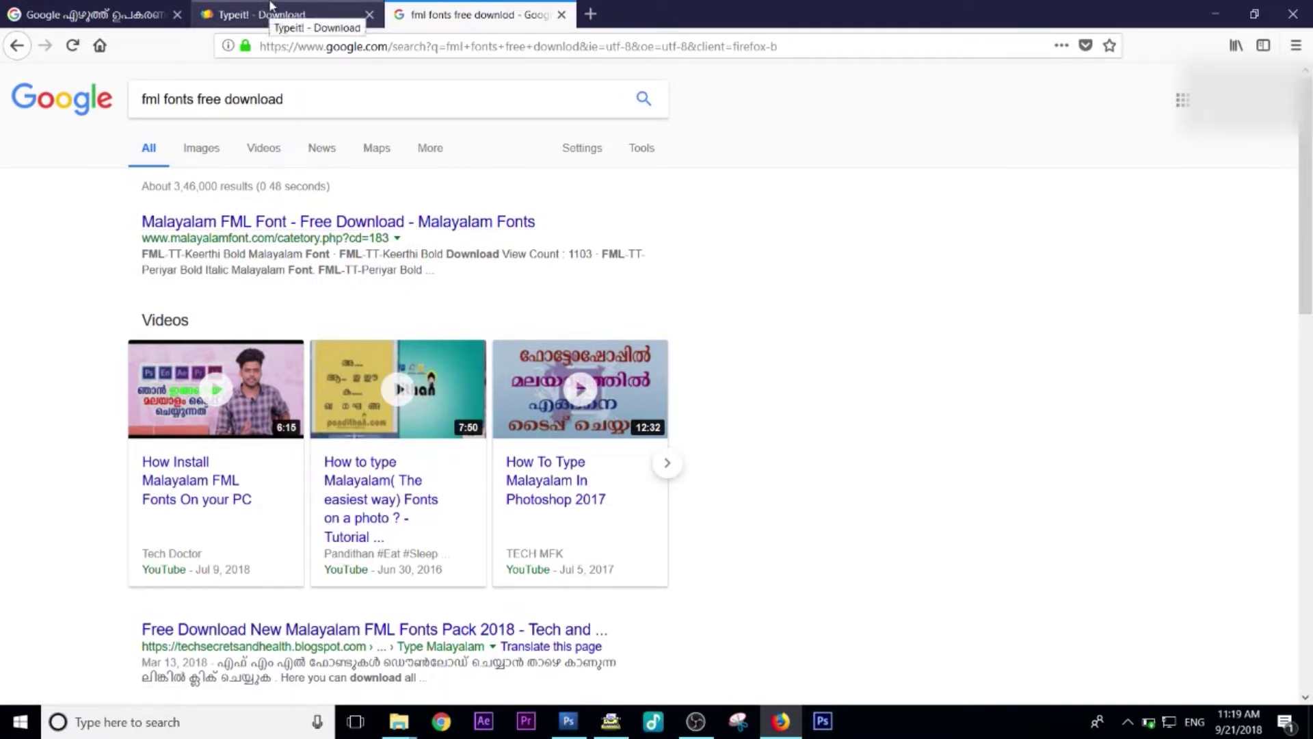
pyautogui.click(288, 17)
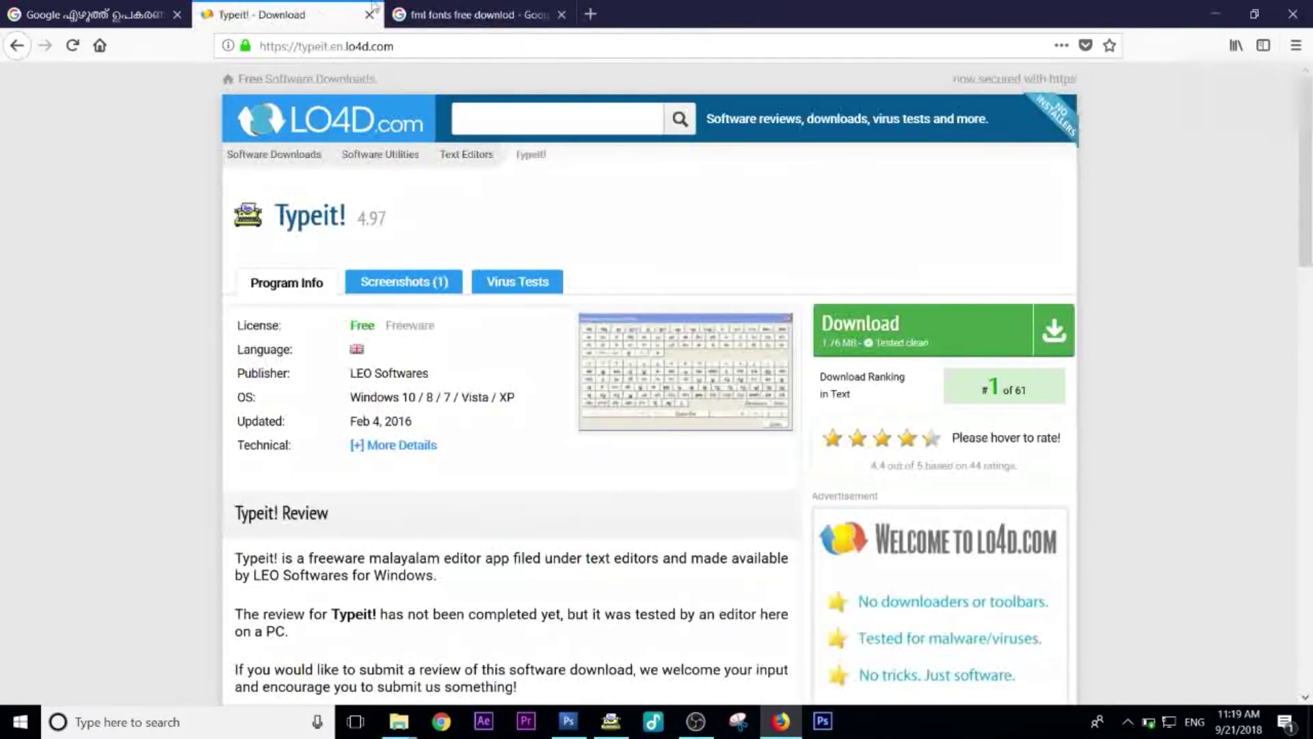
pyautogui.click(414, 8)
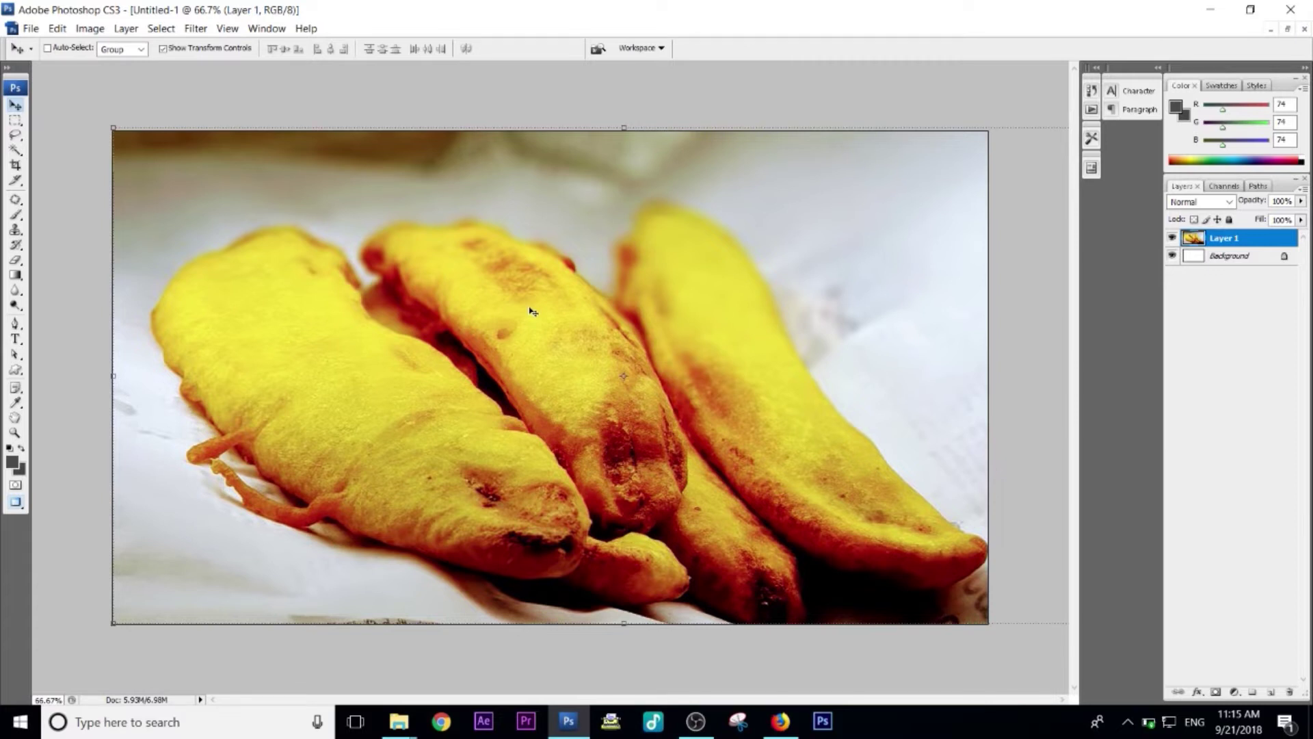
# - Switch to Typeit!, write the Malayalam title "കിഡിലൻ പഴം പൊരി ഉണ്ടാക്കാം" and maximize the window
pyautogui.click(612, 726)
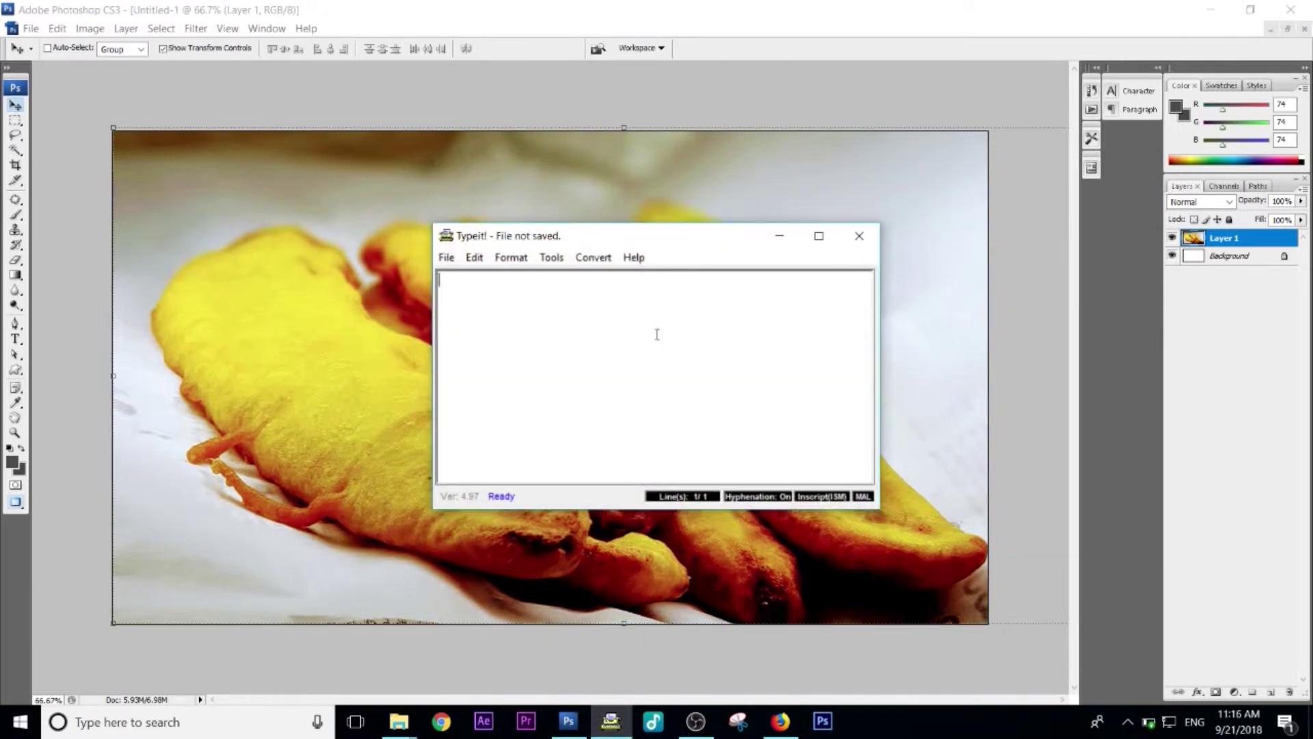
pyautogui.write('ക')
pyautogui.write('ിഡിലന്')
pyautogui.write(' പഴം പൊര')
pyautogui.write('ി ഉണ്ണ')
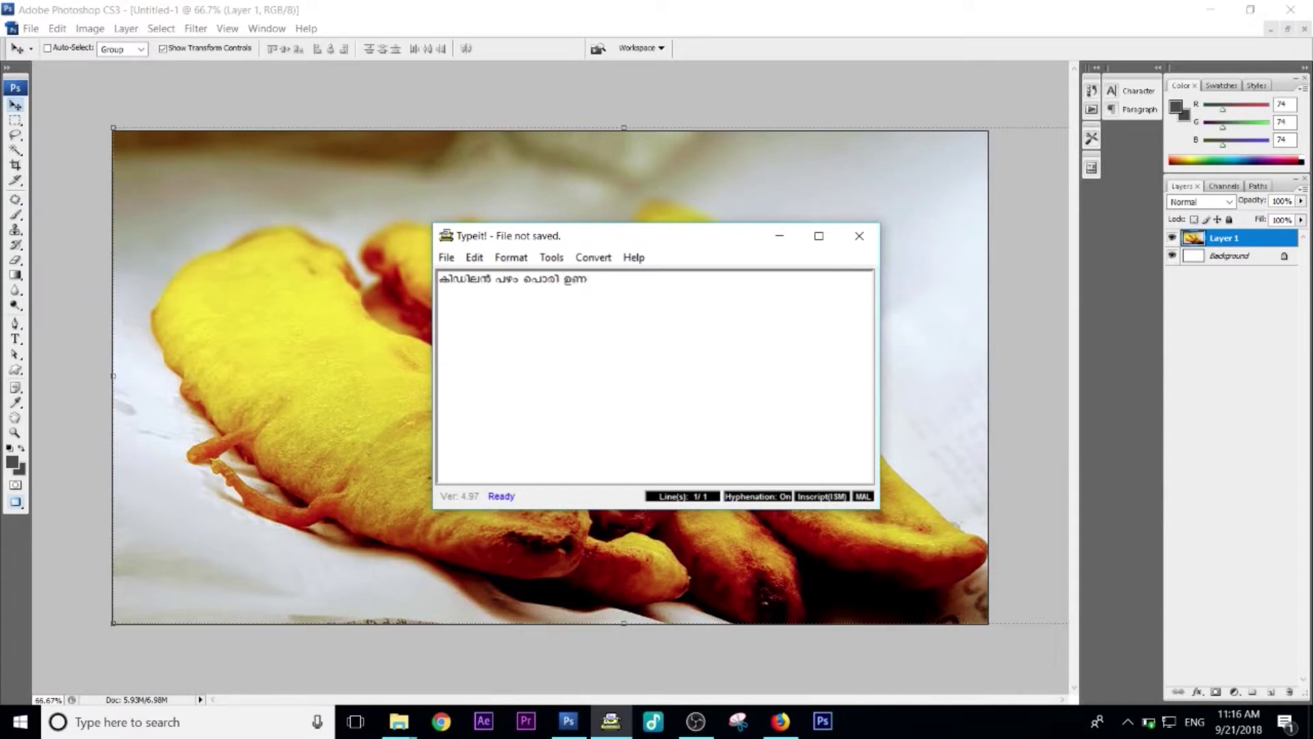
pyautogui.write('ടാക്കാം')
pyautogui.press('super+Up')
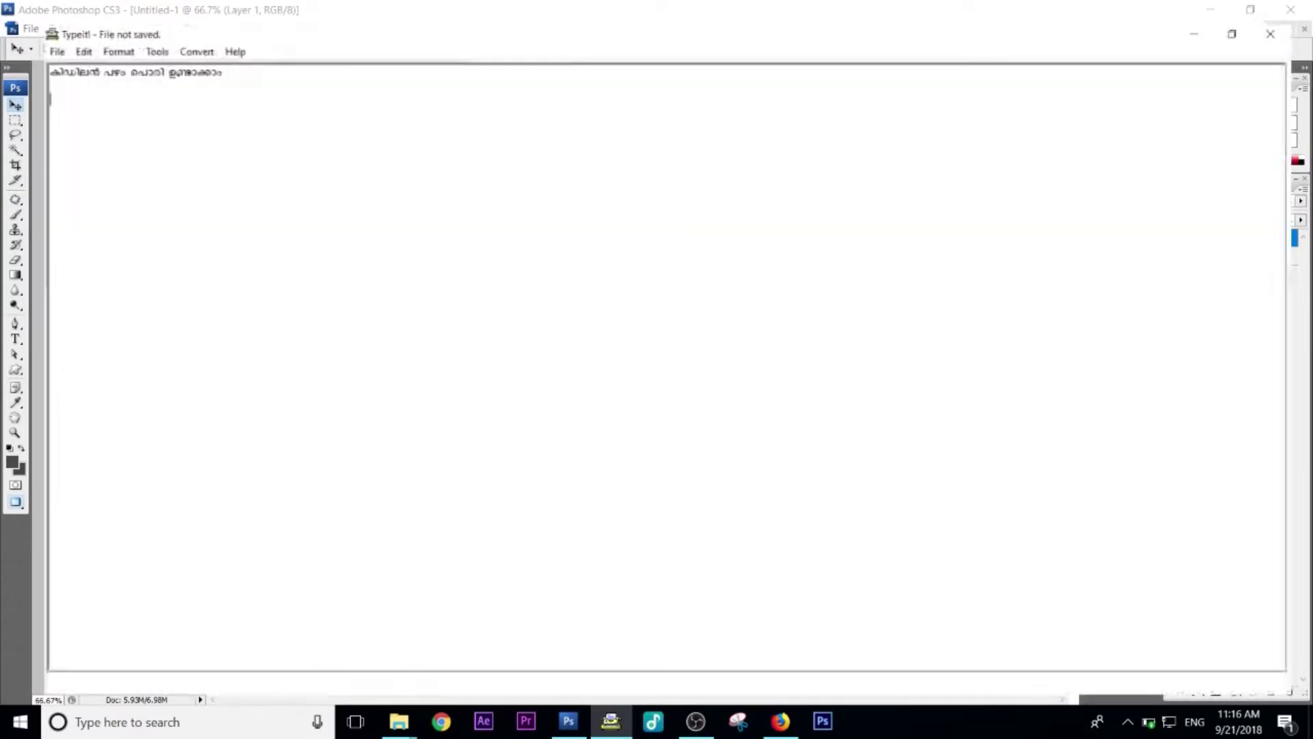
# - Add the word "എങ്ങനെ" below the title using the Malayalam Character Picker, and close the picker
pyautogui.press('F4')
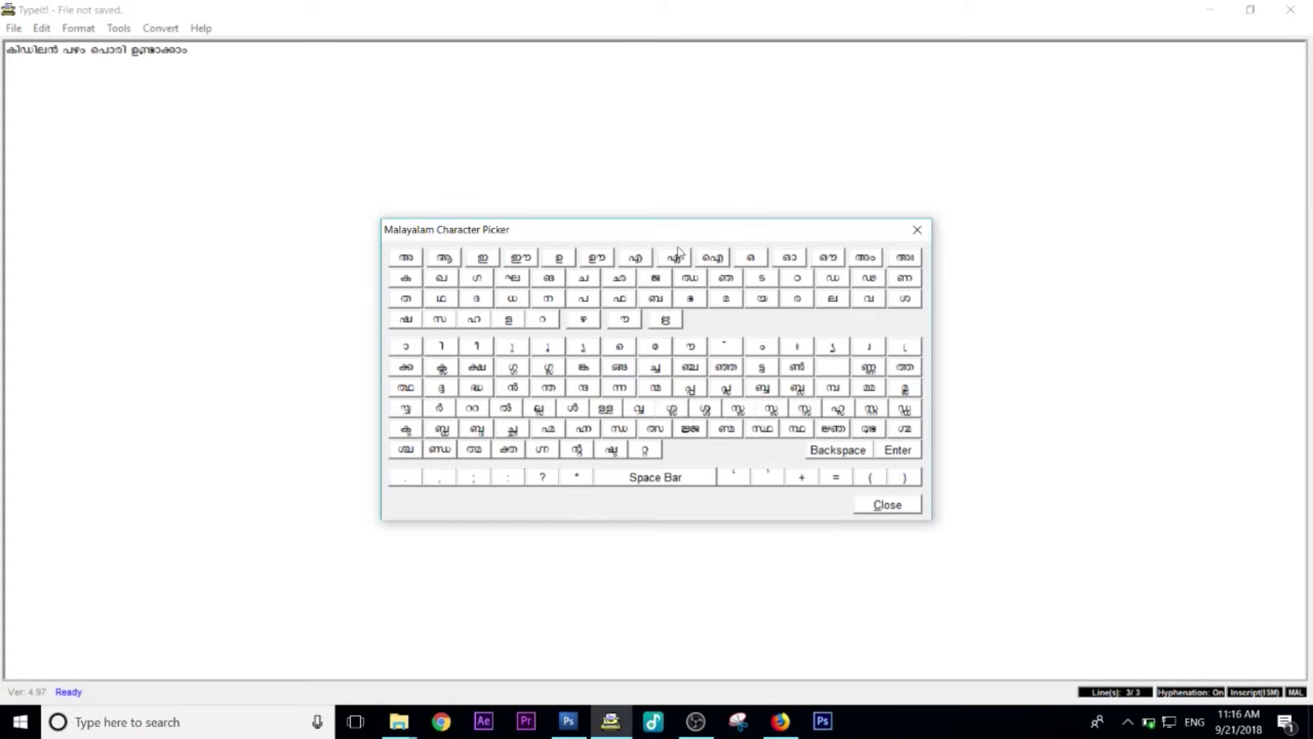
pyautogui.click(635, 260)
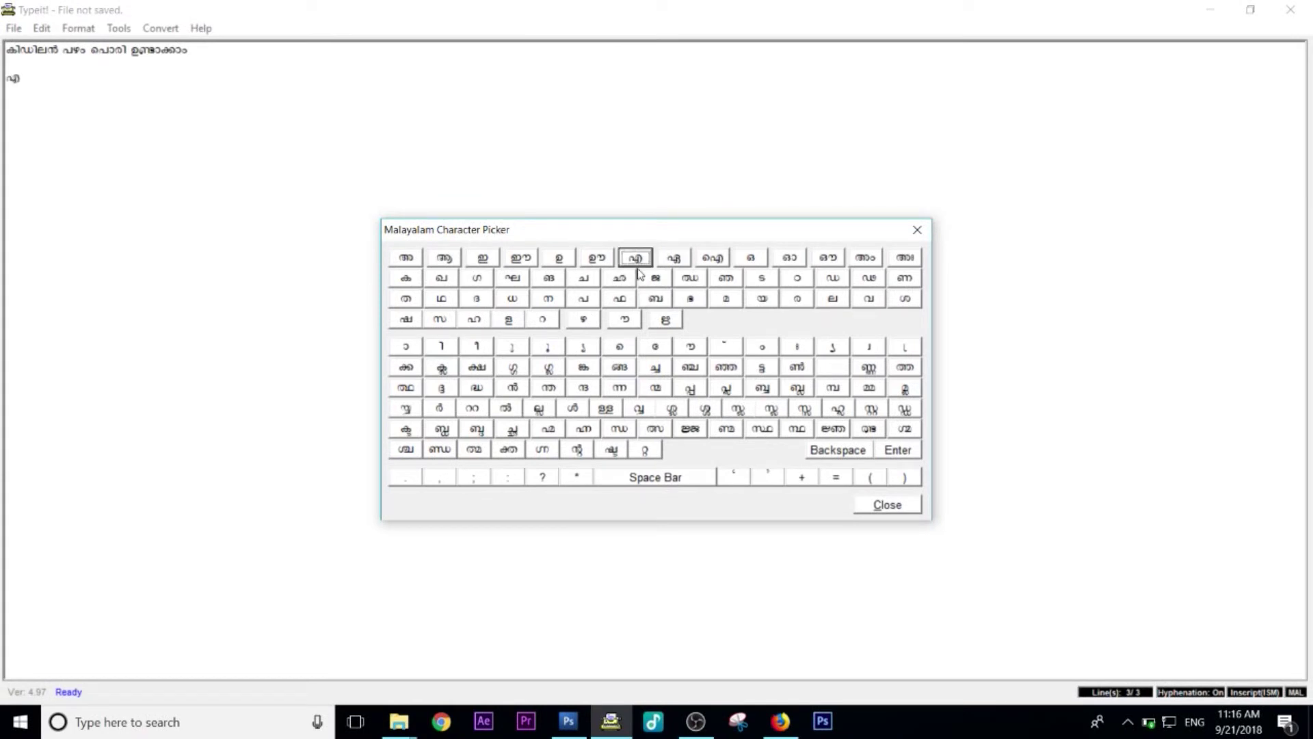
pyautogui.click(621, 369)
pyautogui.click(620, 347)
pyautogui.click(547, 301)
pyautogui.click(621, 479)
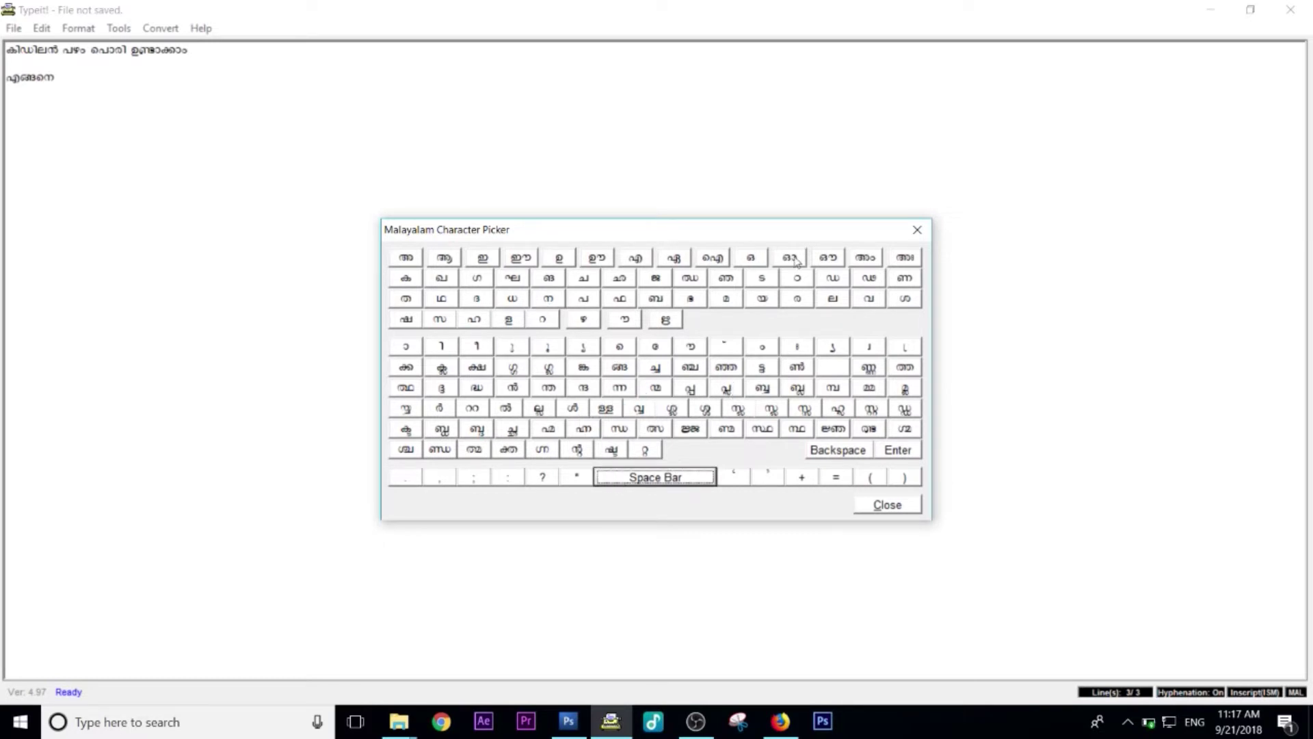
pyautogui.click(917, 230)
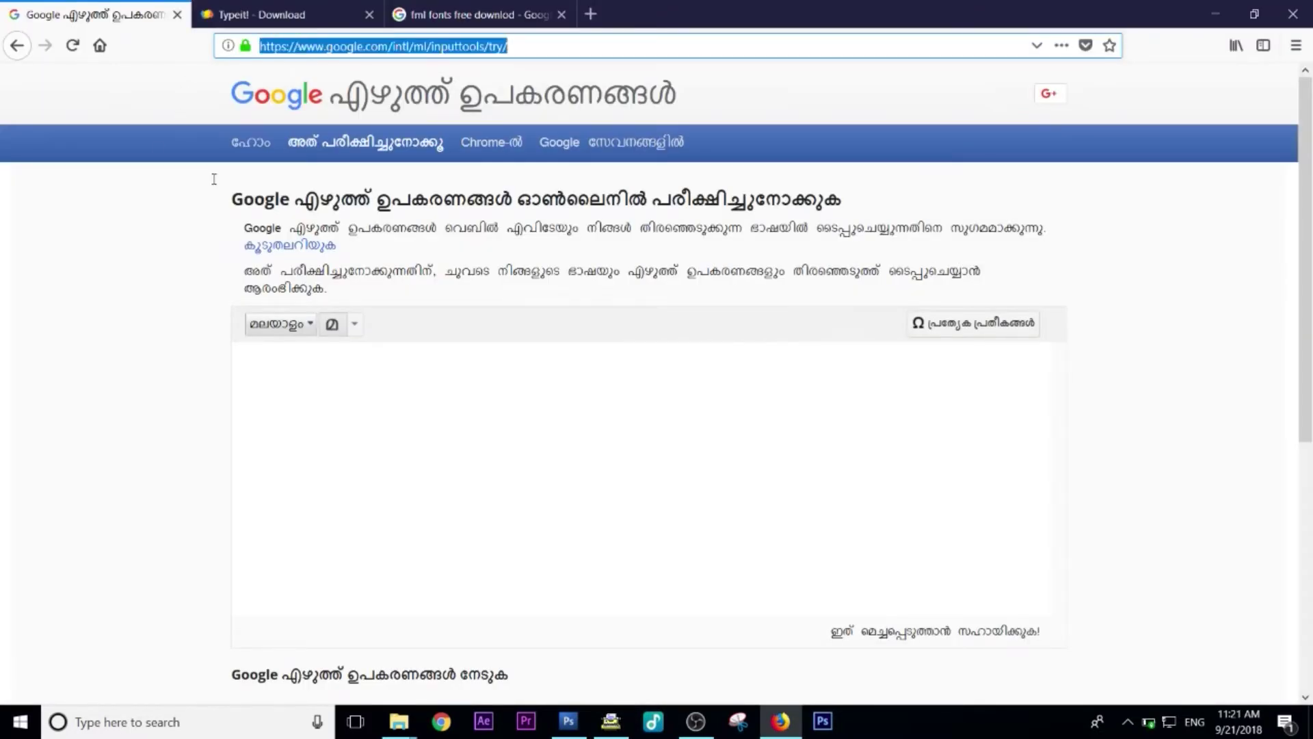
# - Switch to Google Input Tools in Firefox, write "കിഡിലൻ പഴംപൊരി ഉണ്ടാക്കാം" by transliteration and select the finished line
pyautogui.click(331, 394)
pyautogui.write('kidilan')
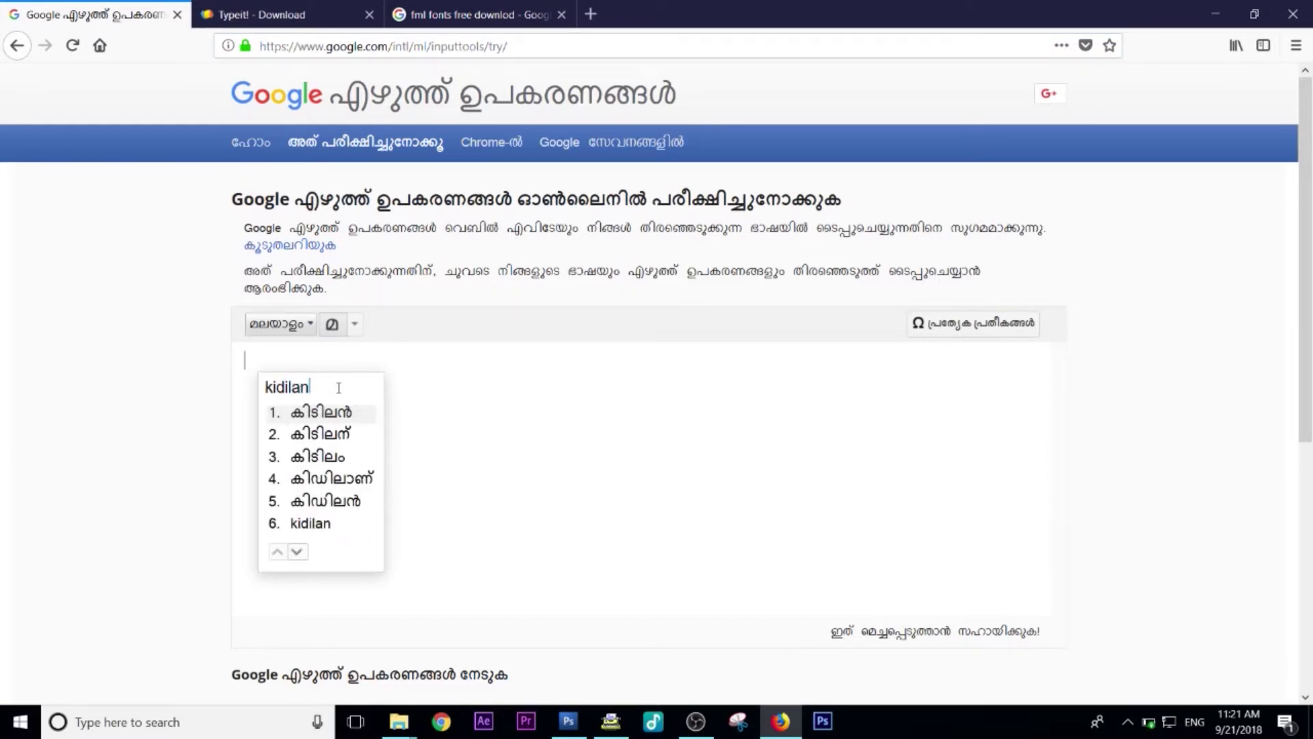
pyautogui.write('5 pa')
pyautogui.write('zhampojf')
pyautogui.press('BackSpace')
pyautogui.press('BackSpace')
pyautogui.write('ri')
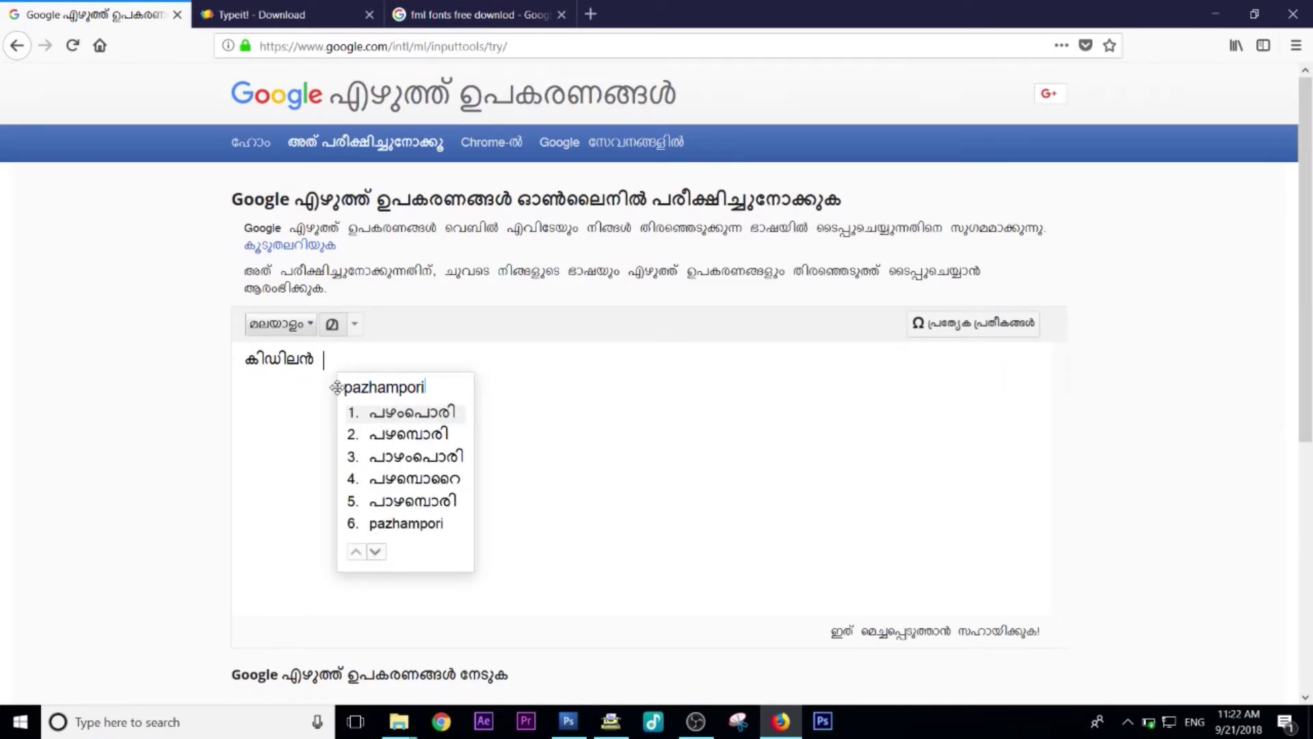
pyautogui.press('space')
pyautogui.write('undakkam')
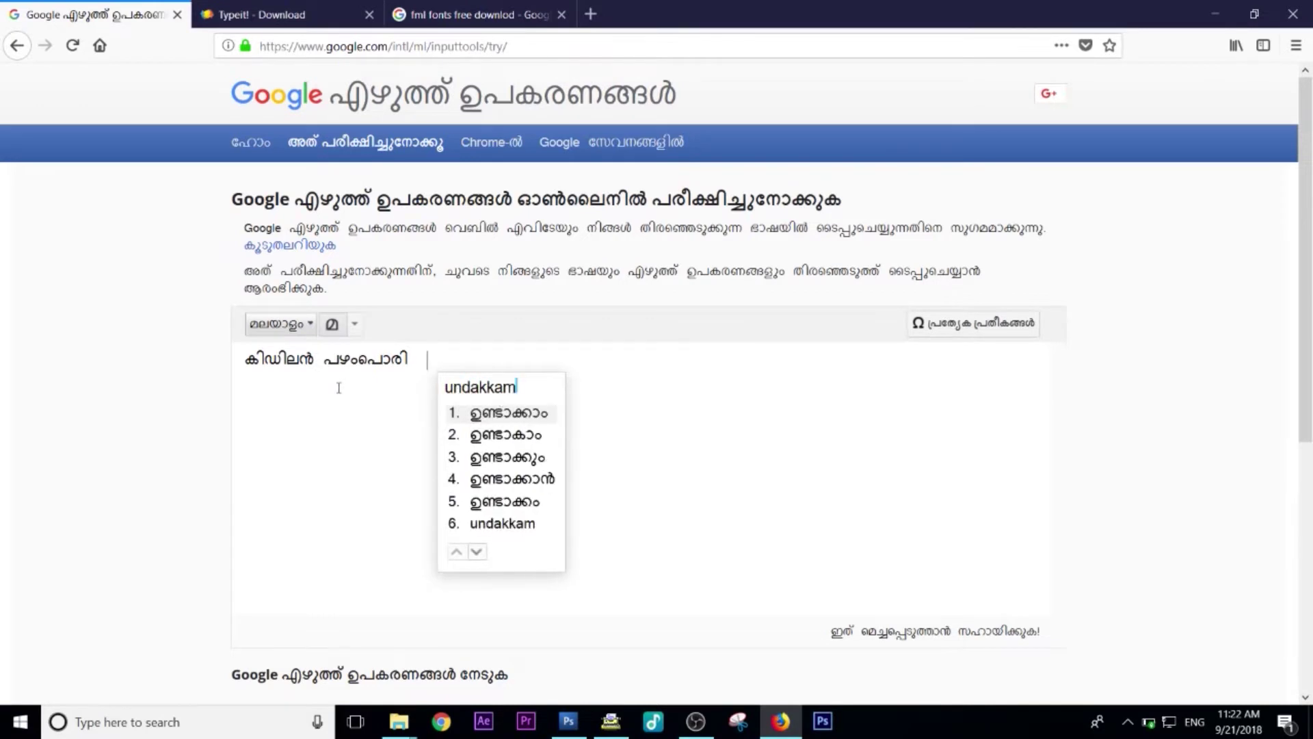
pyautogui.press('space')
pyautogui.moveTo(562, 353); pyautogui.dragTo(181, 351)
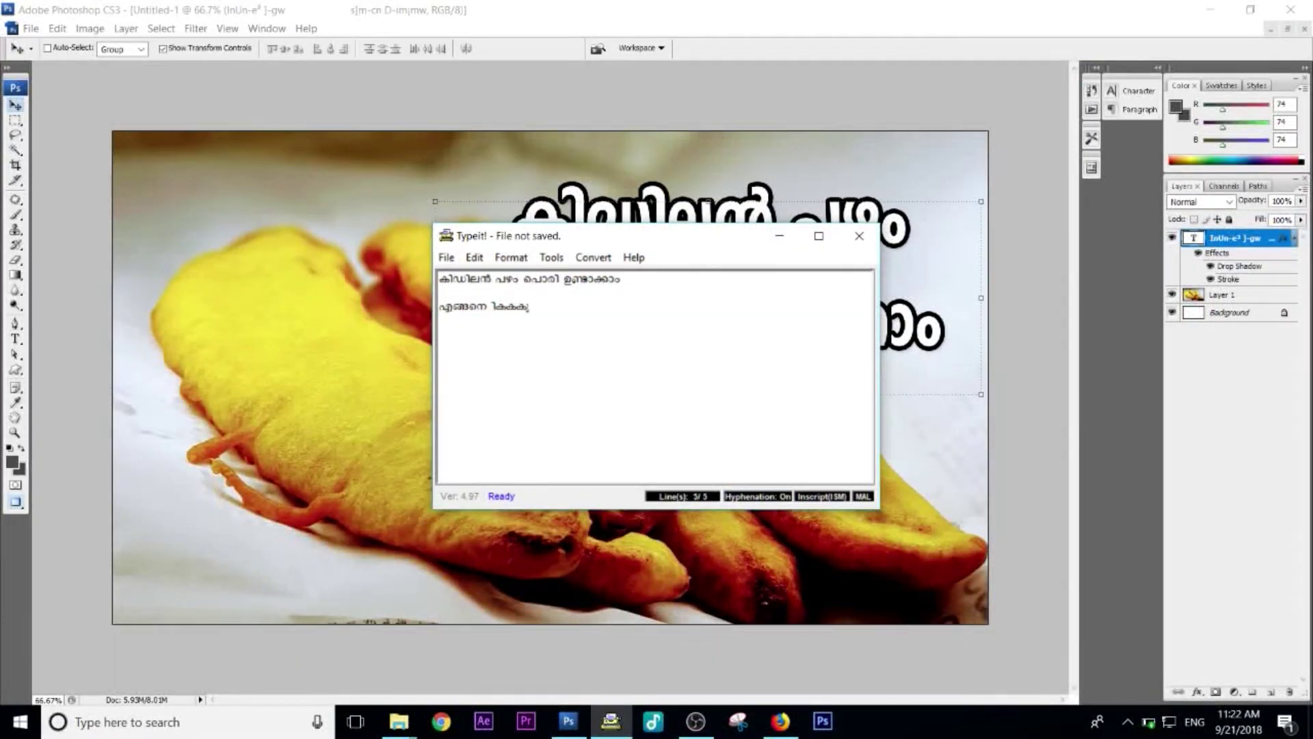
# - Paste the line into Typeit!, replace the garbled result using the Paste from conversion, and select the converted line
pyautogui.write('?????? ???????  ??????????')
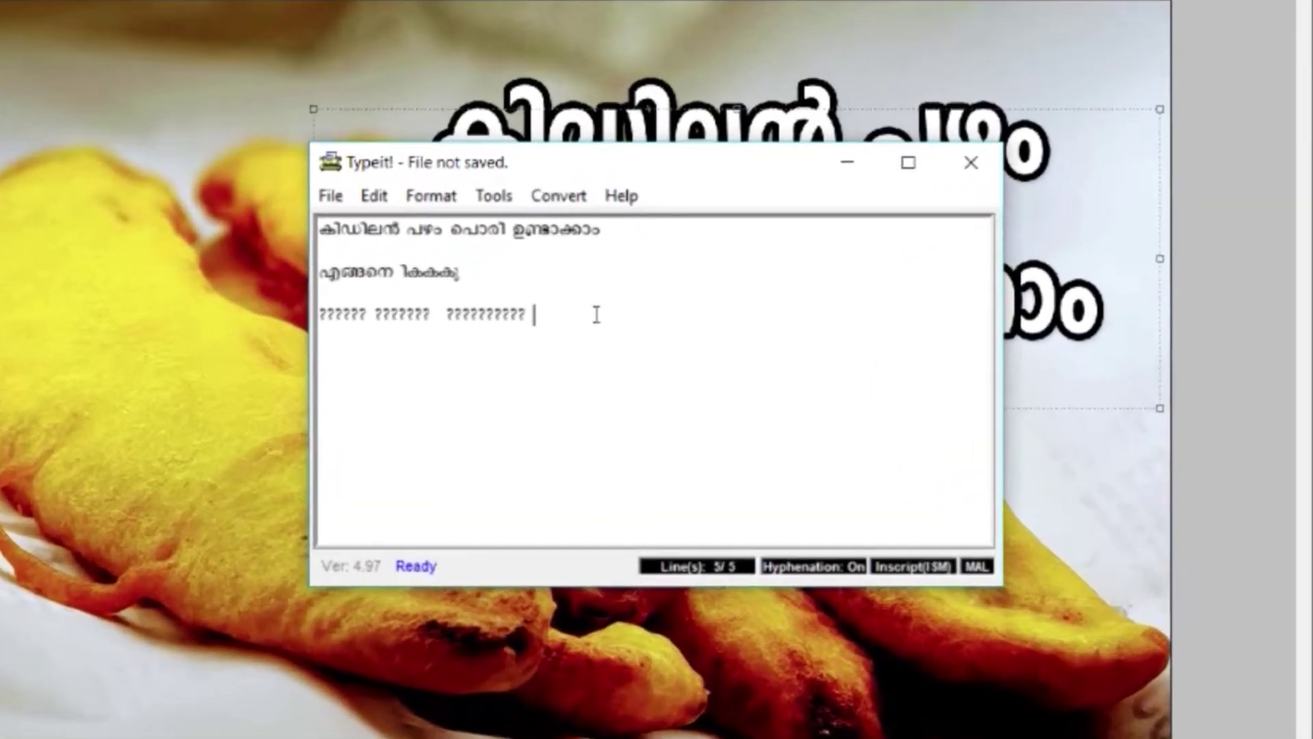
pyautogui.moveTo(593, 335); pyautogui.dragTo(441, 335)
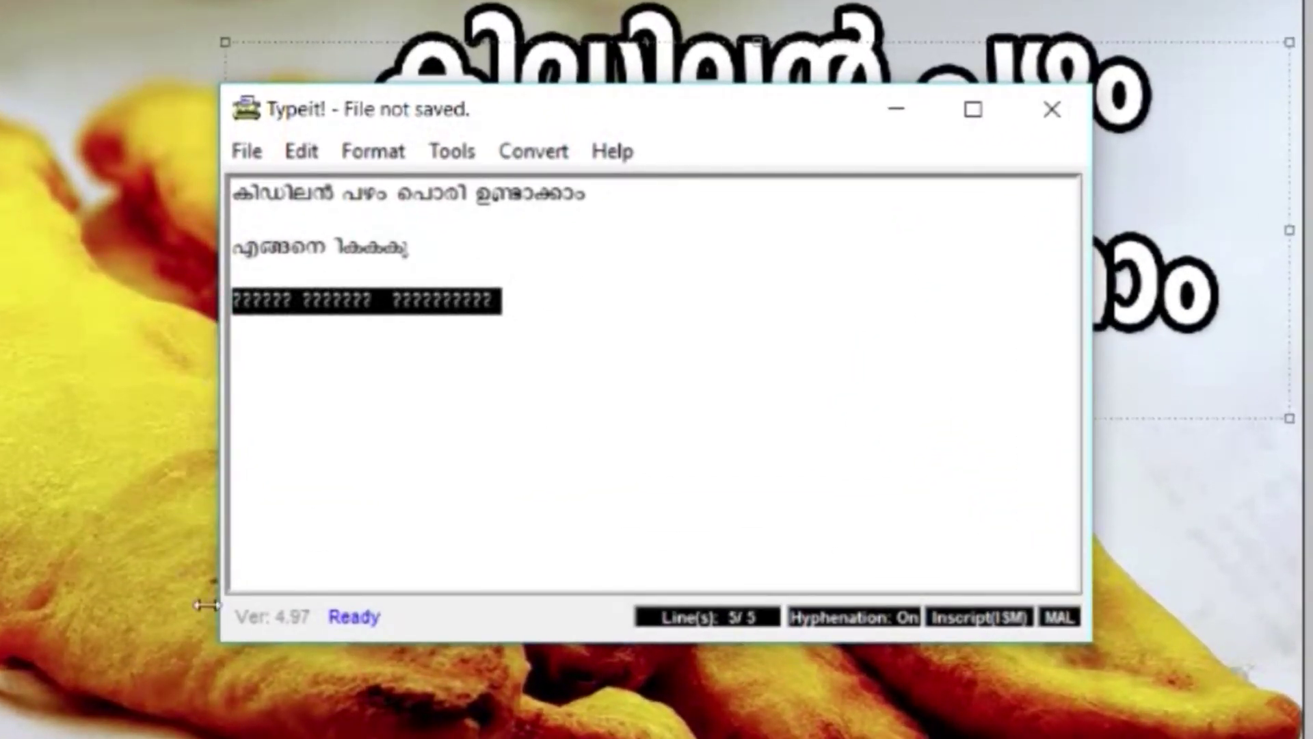
pyautogui.click(518, 155)
pyautogui.moveTo(601, 229)
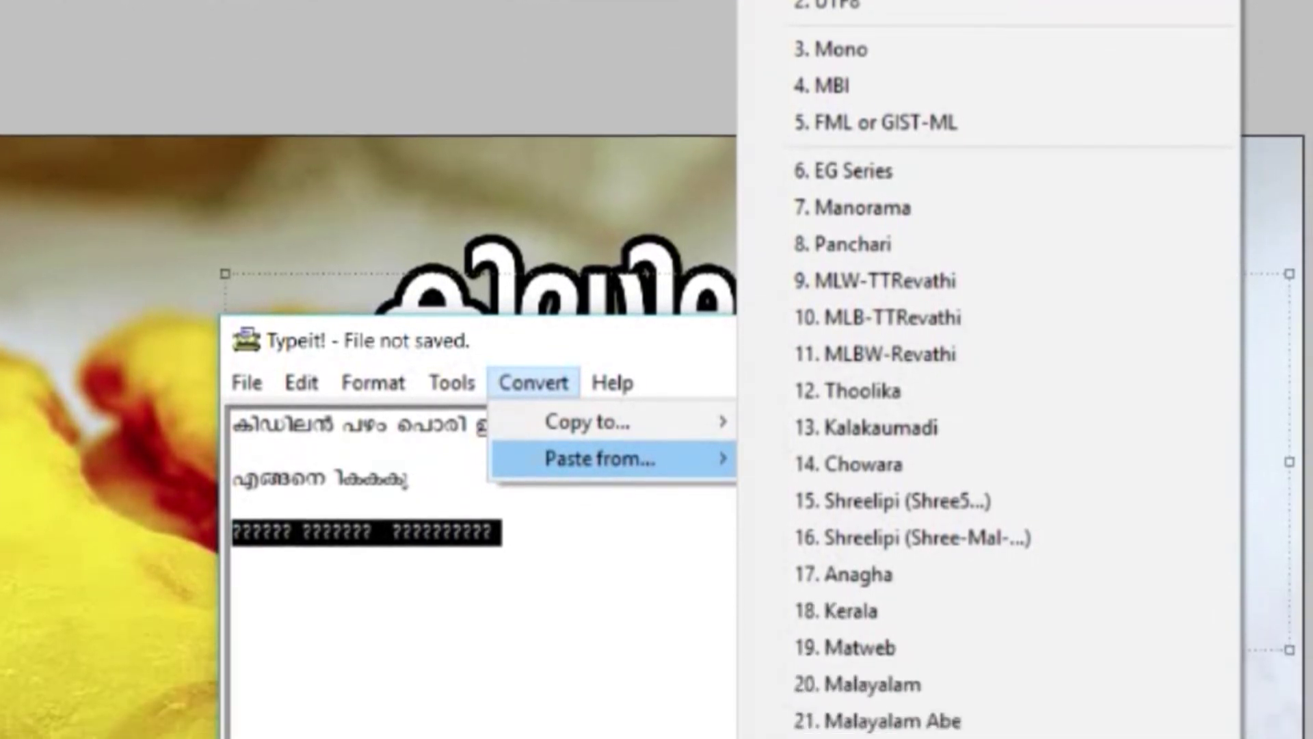
pyautogui.click(979, 101)
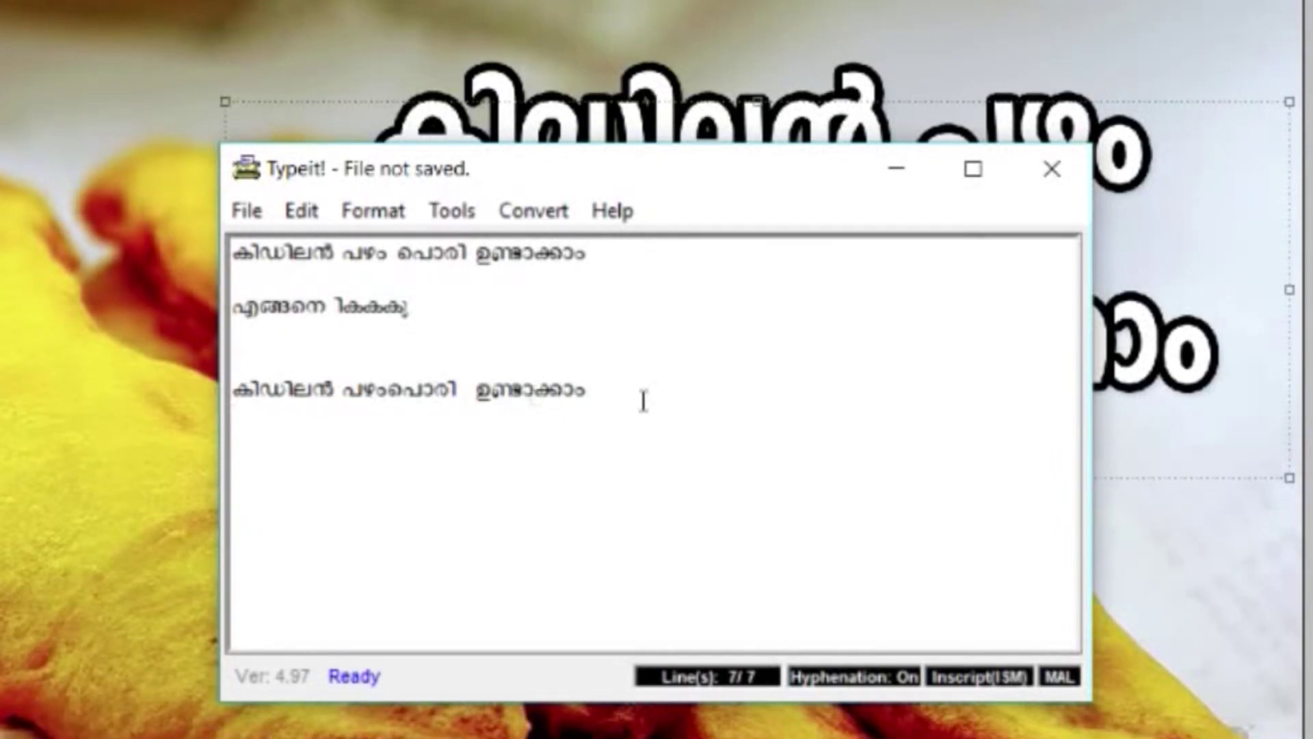
pyautogui.moveTo(596, 391); pyautogui.dragTo(234, 391)
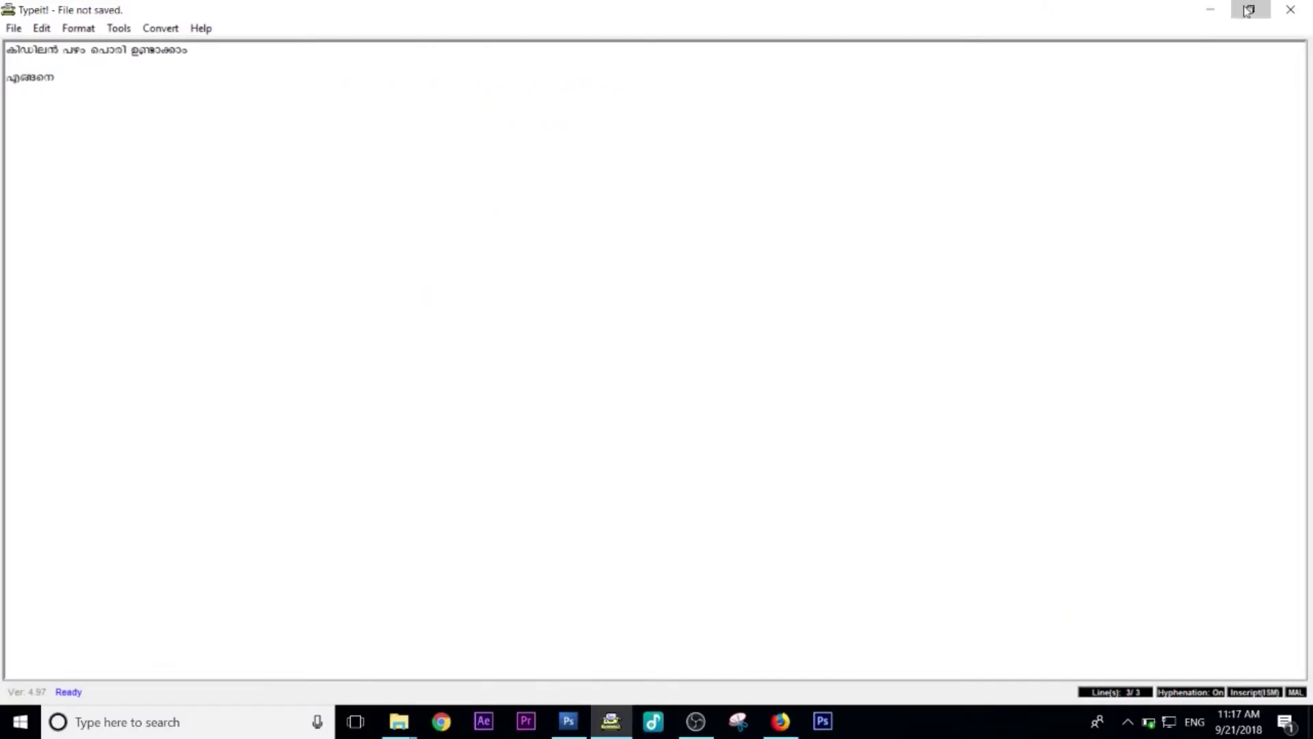
# - Copy the title from the first line in Typeit! and paste it into a new text box in Photoshop
pyautogui.click(1248, 10)
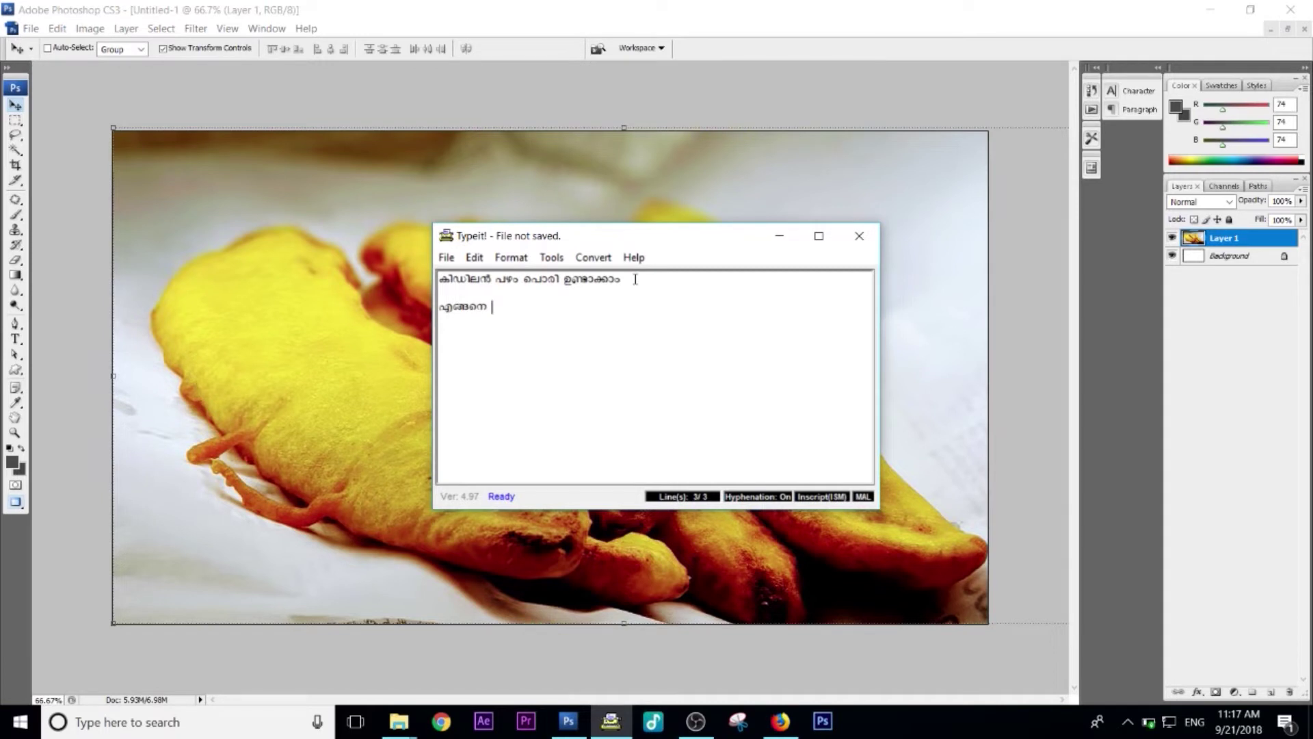
pyautogui.moveTo(646, 283); pyautogui.dragTo(429, 283)
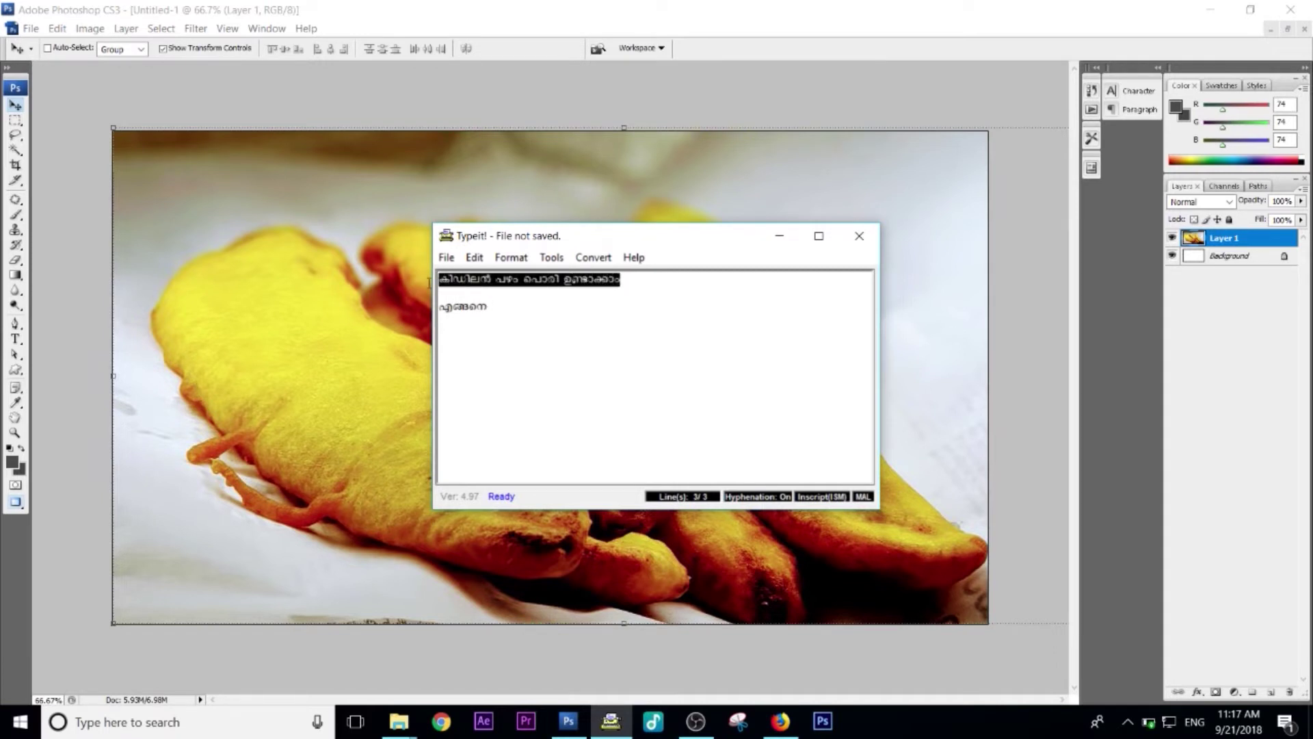
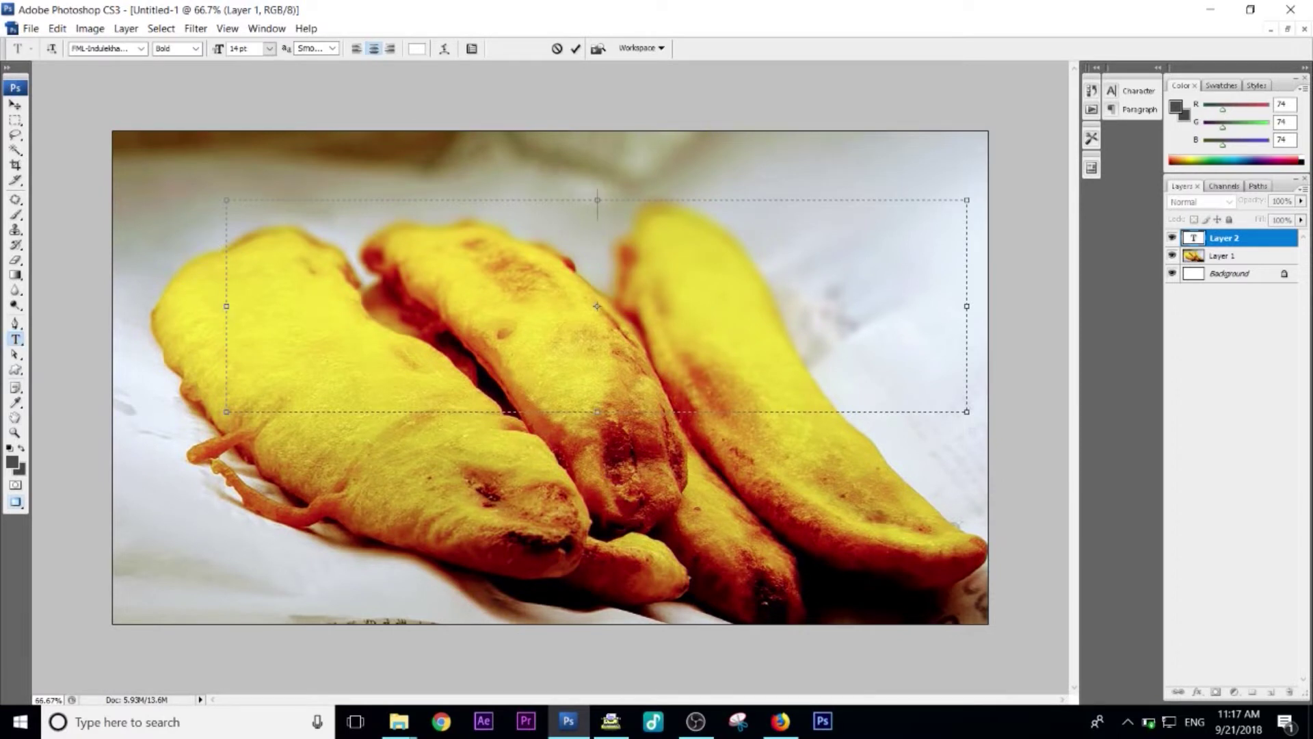
pyautogui.hotkey('ctrl', 'z')
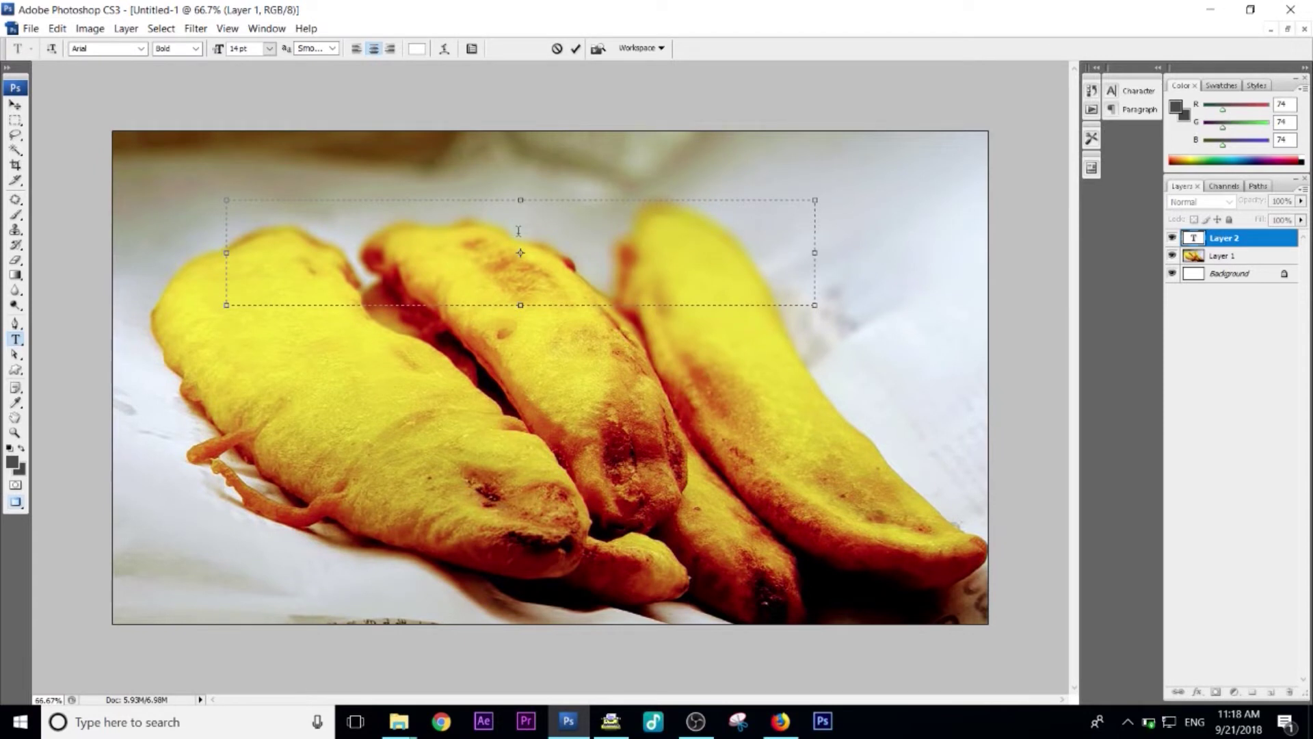
pyautogui.write('InUn-e³ ]-gw s]m-cn D-ïm¡mw')
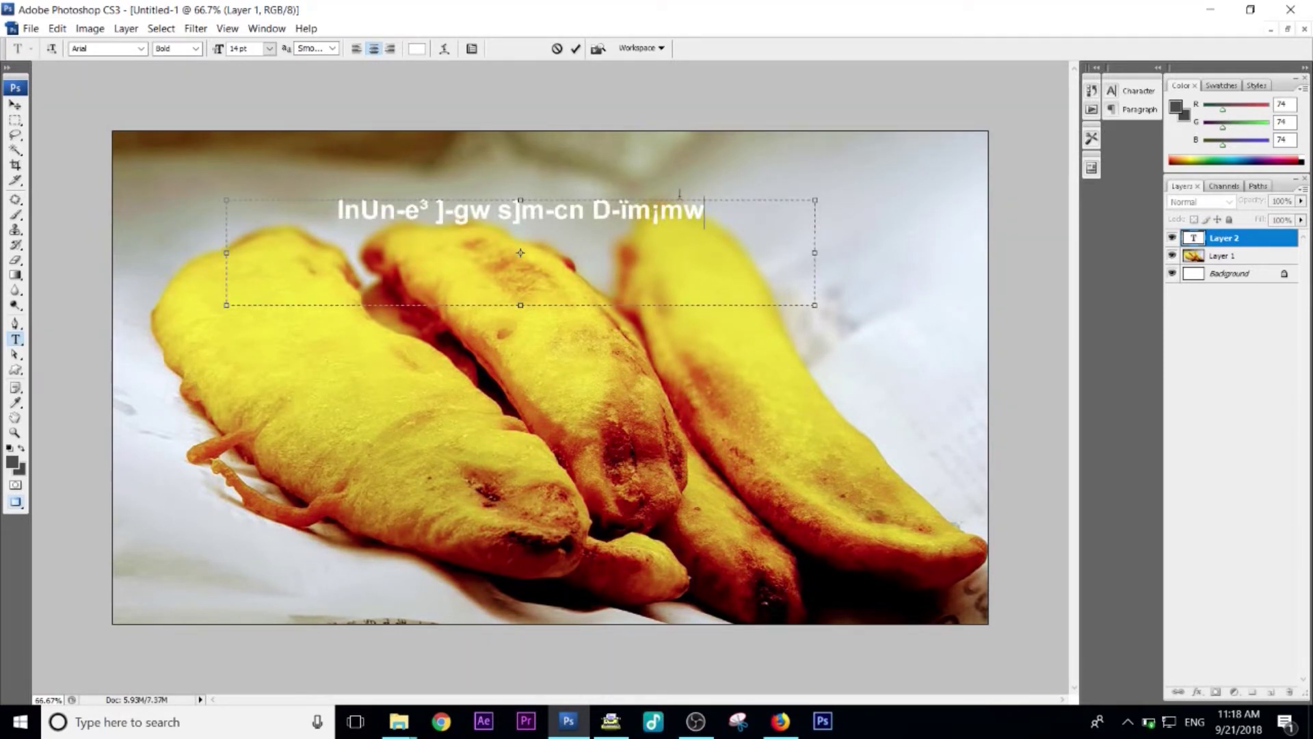
# - Set the font of the whole pasted title to FML-IndulekhaHeavy
pyautogui.moveTo(726, 220); pyautogui.dragTo(262, 197)
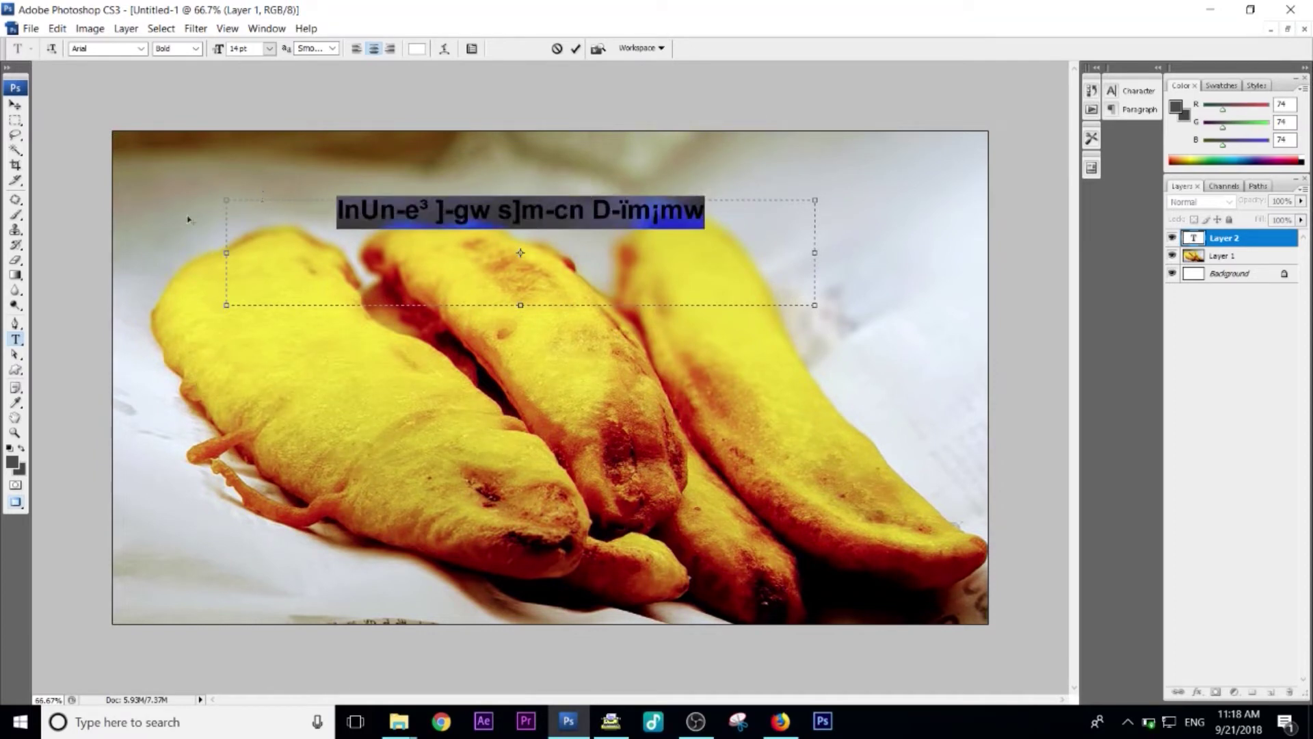
pyautogui.click(102, 49)
pyautogui.write('FML-Indulekha')
pyautogui.press('Return')
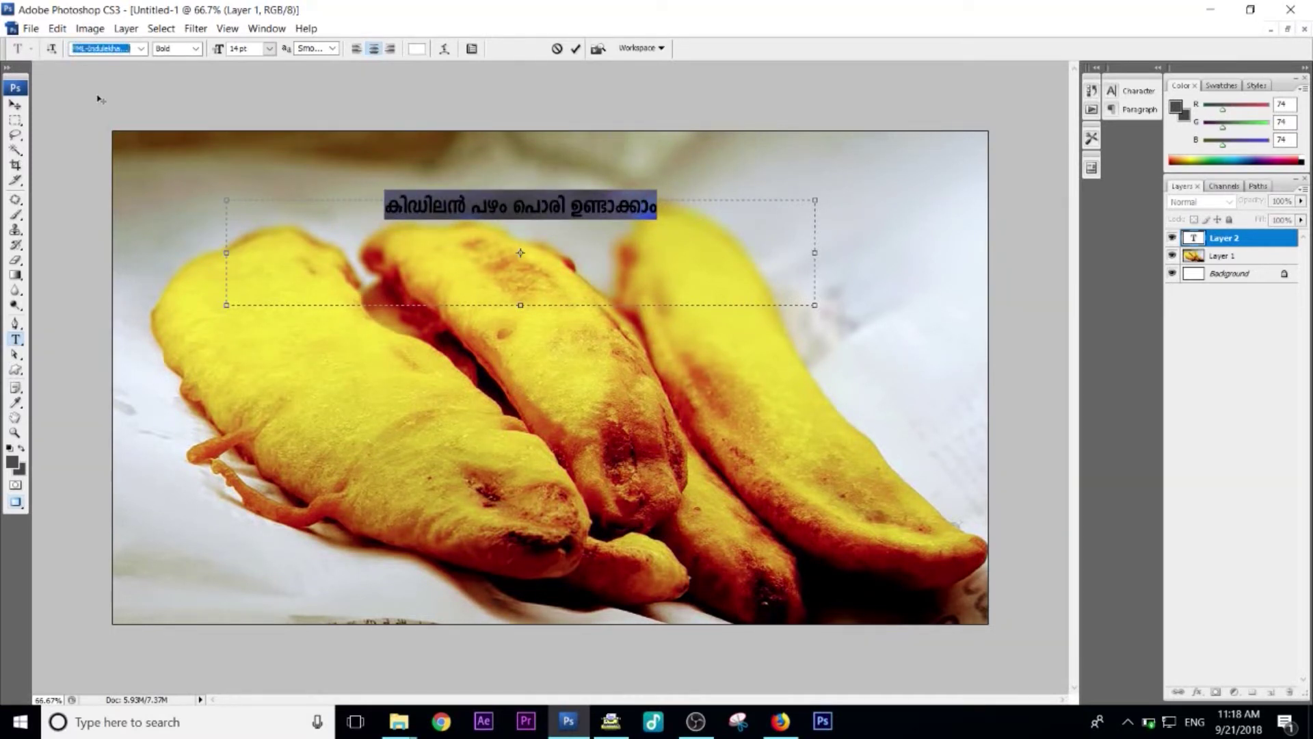
pyautogui.click(142, 49)
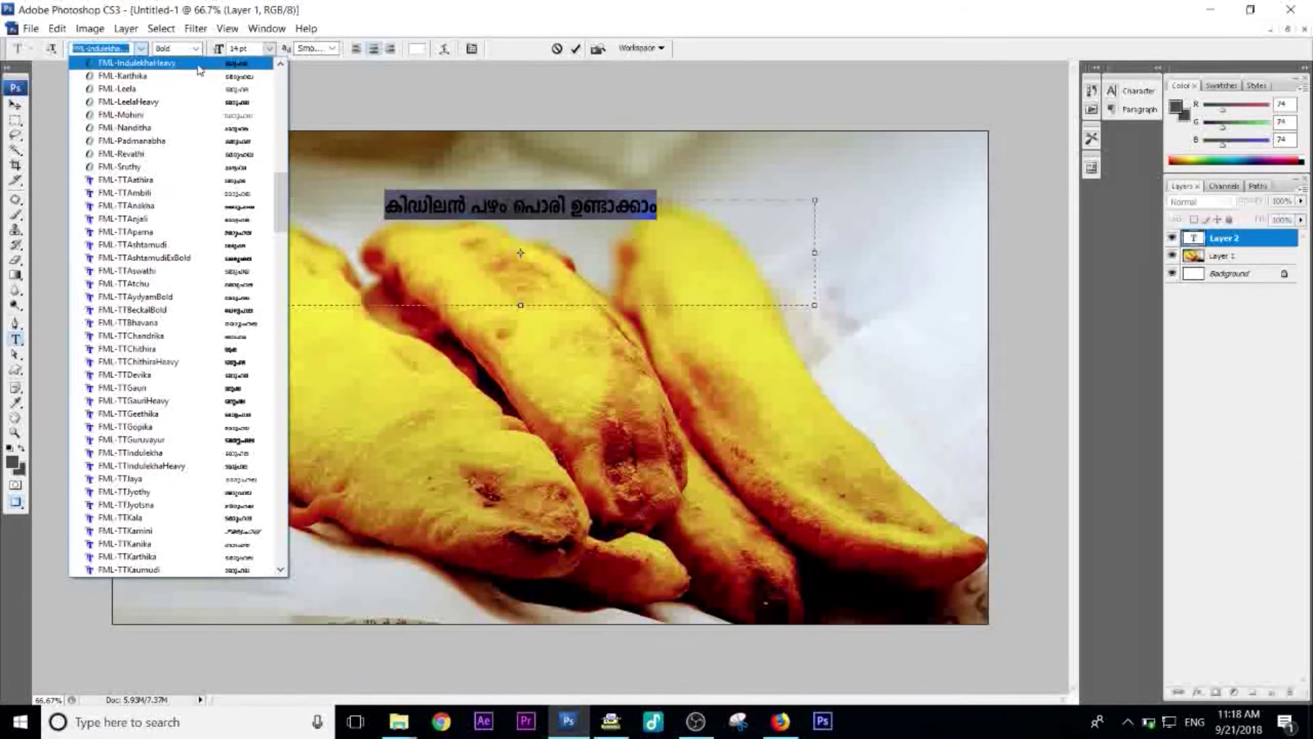
pyautogui.click(198, 69)
pyautogui.click(520, 252)
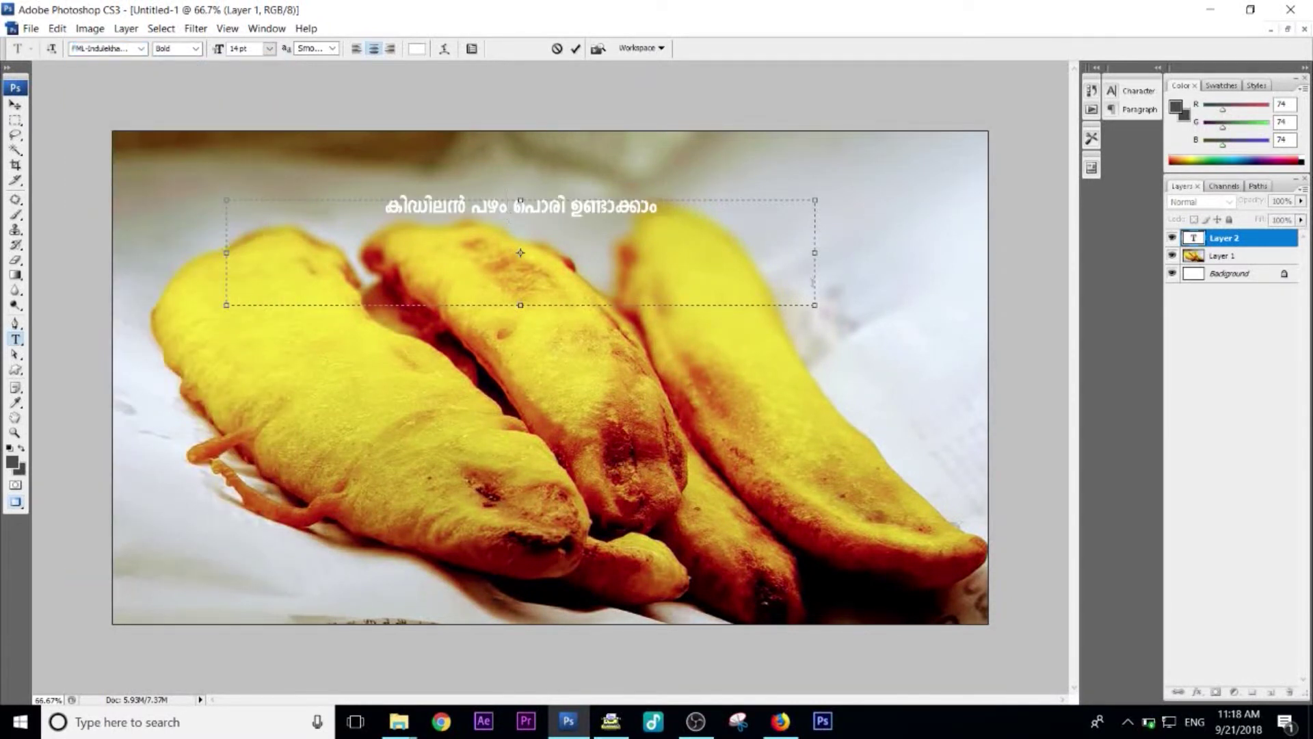
# - Shrink the text box to fit the title and scale the text layer to about 240%
pyautogui.moveTo(815, 305); pyautogui.dragTo(529, 239)
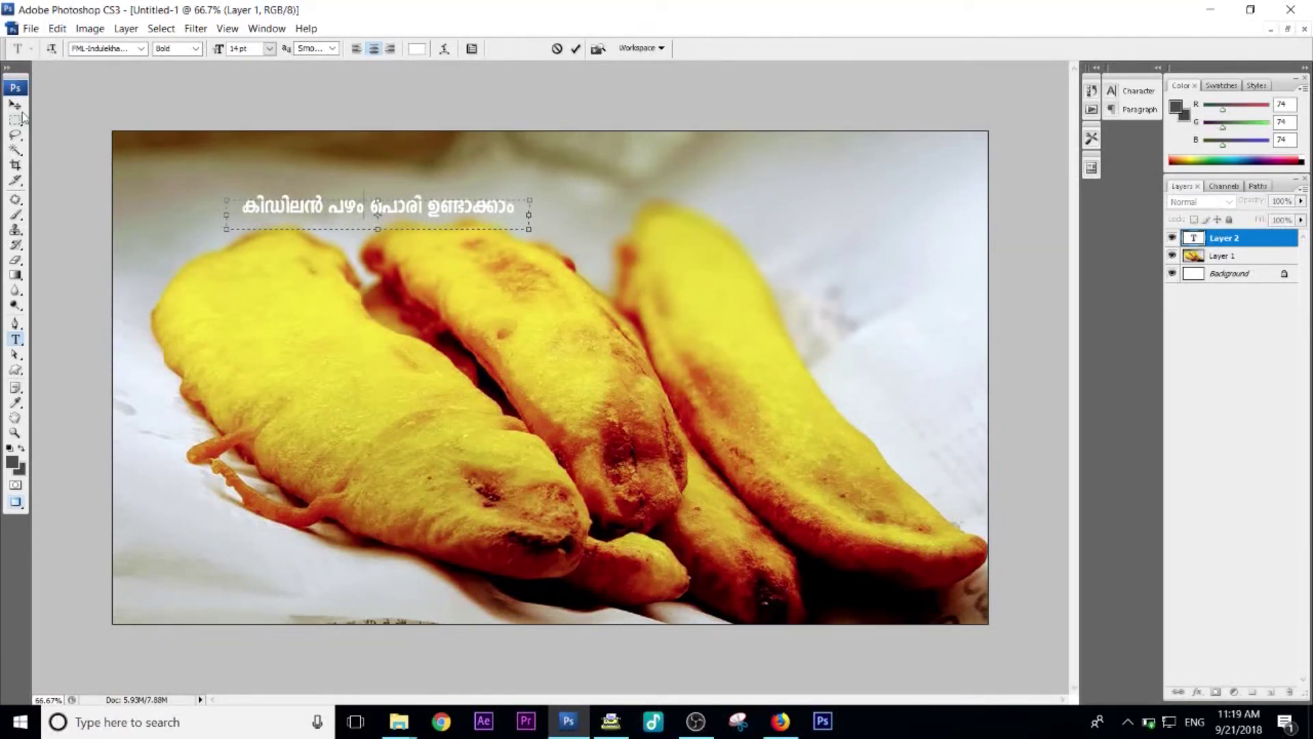
pyautogui.hotkey('ctrl', 'Return')
pyautogui.press('v')
pyautogui.moveTo(529, 228); pyautogui.dragTo(953, 285)
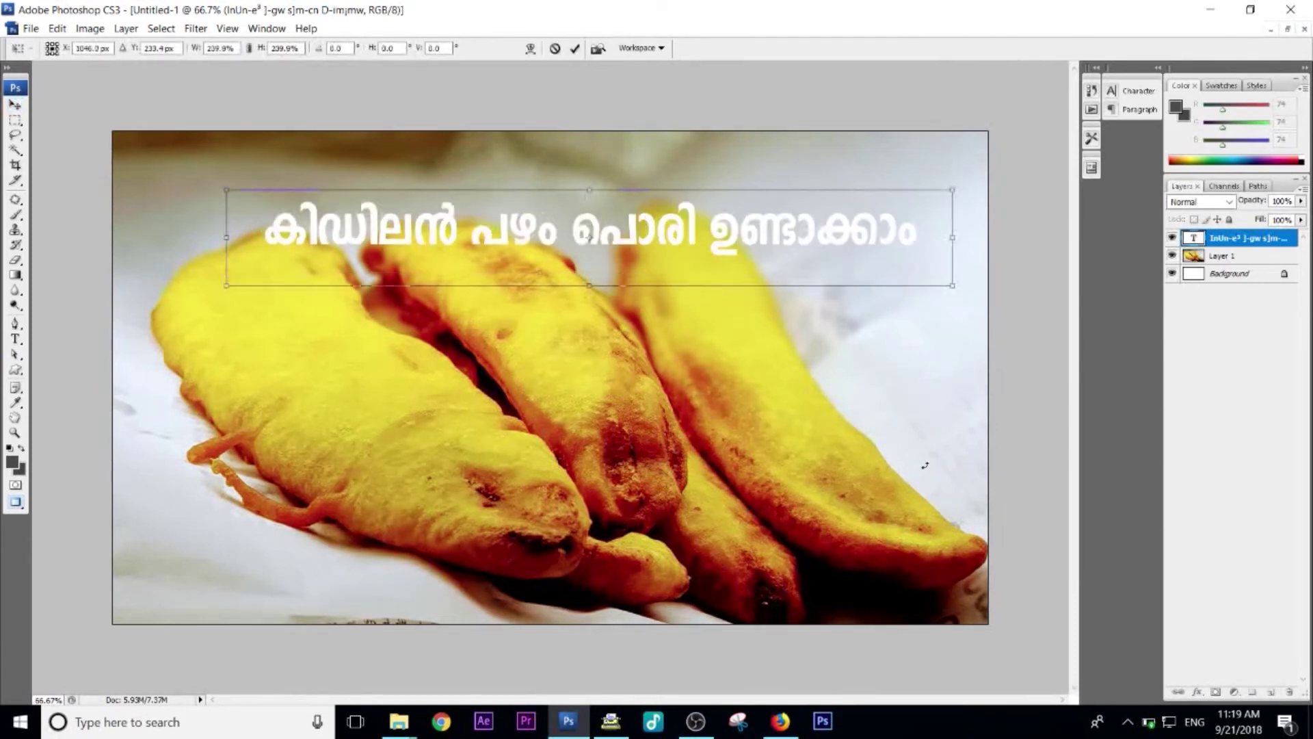
pyautogui.press('Return')
# - Break the title into two lines before "പൊരി" and narrow its text box to fit the lines
pyautogui.click(15, 339)
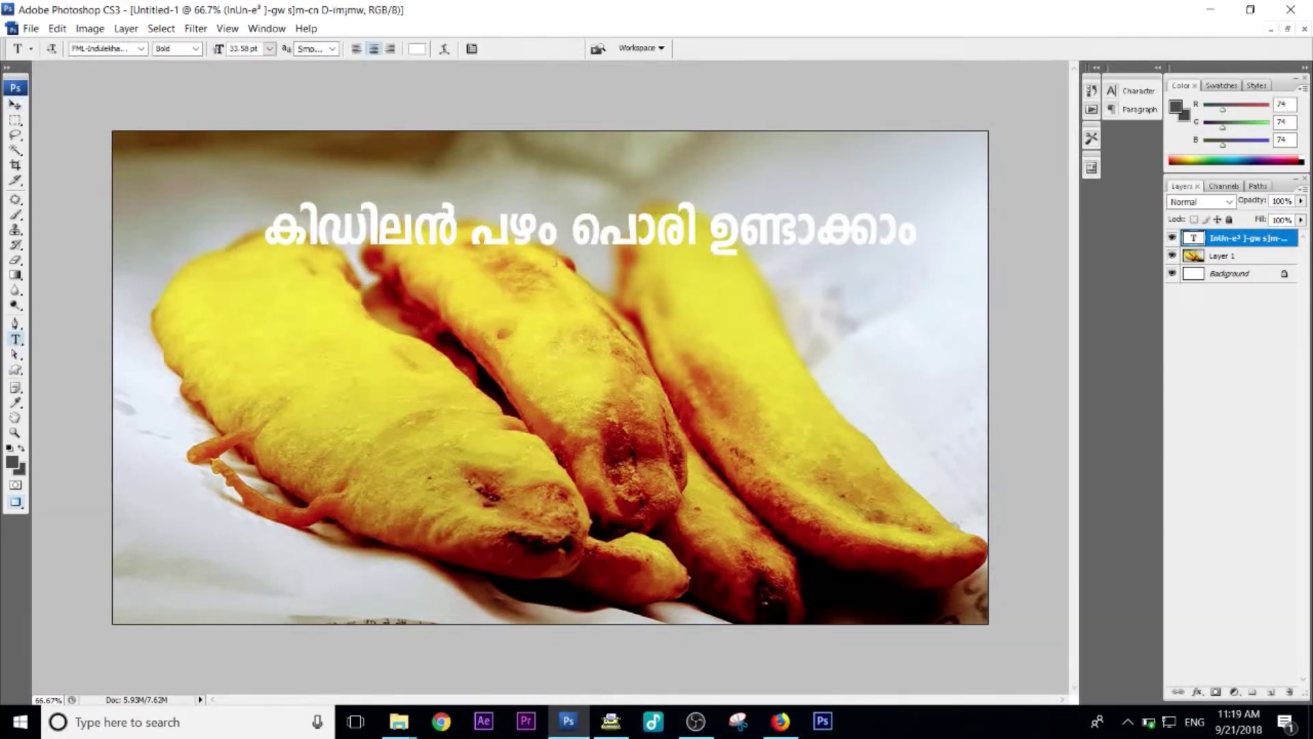
pyautogui.click(569, 232)
pyautogui.hotkey('ctrl', 'Return')
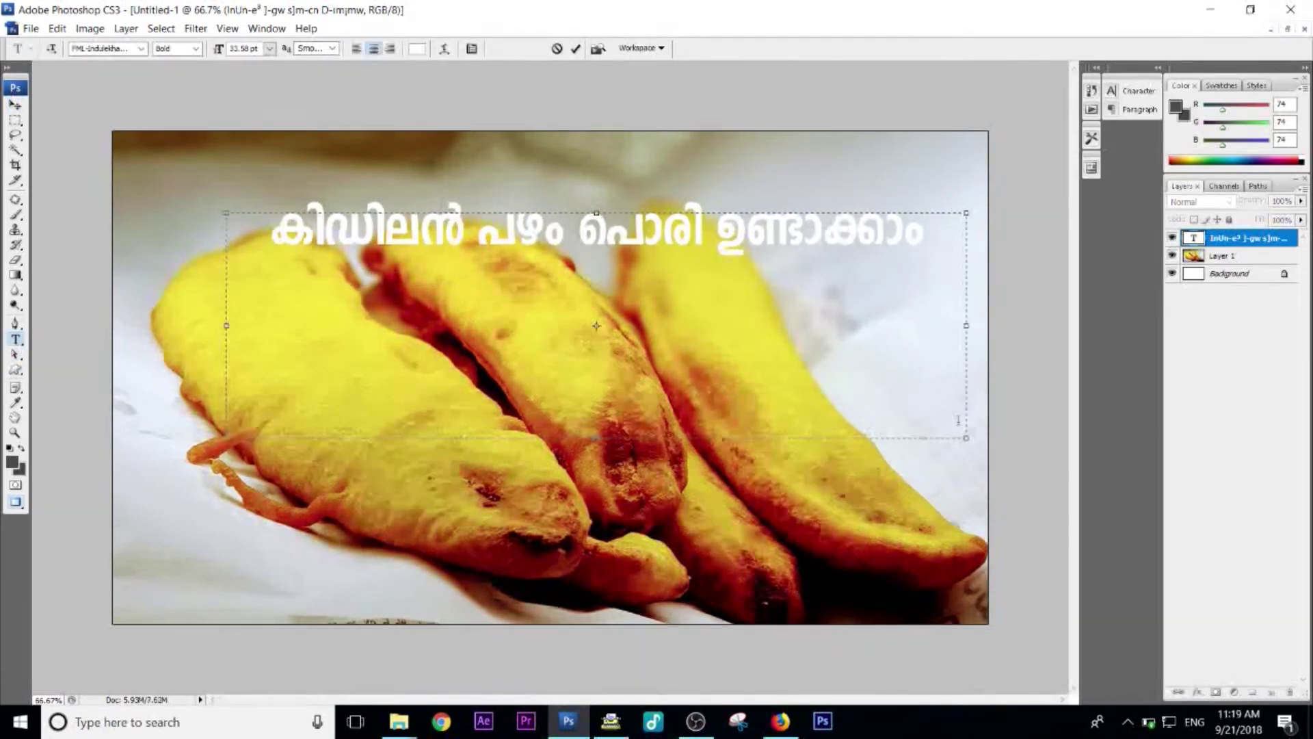
pyautogui.click(573, 232)
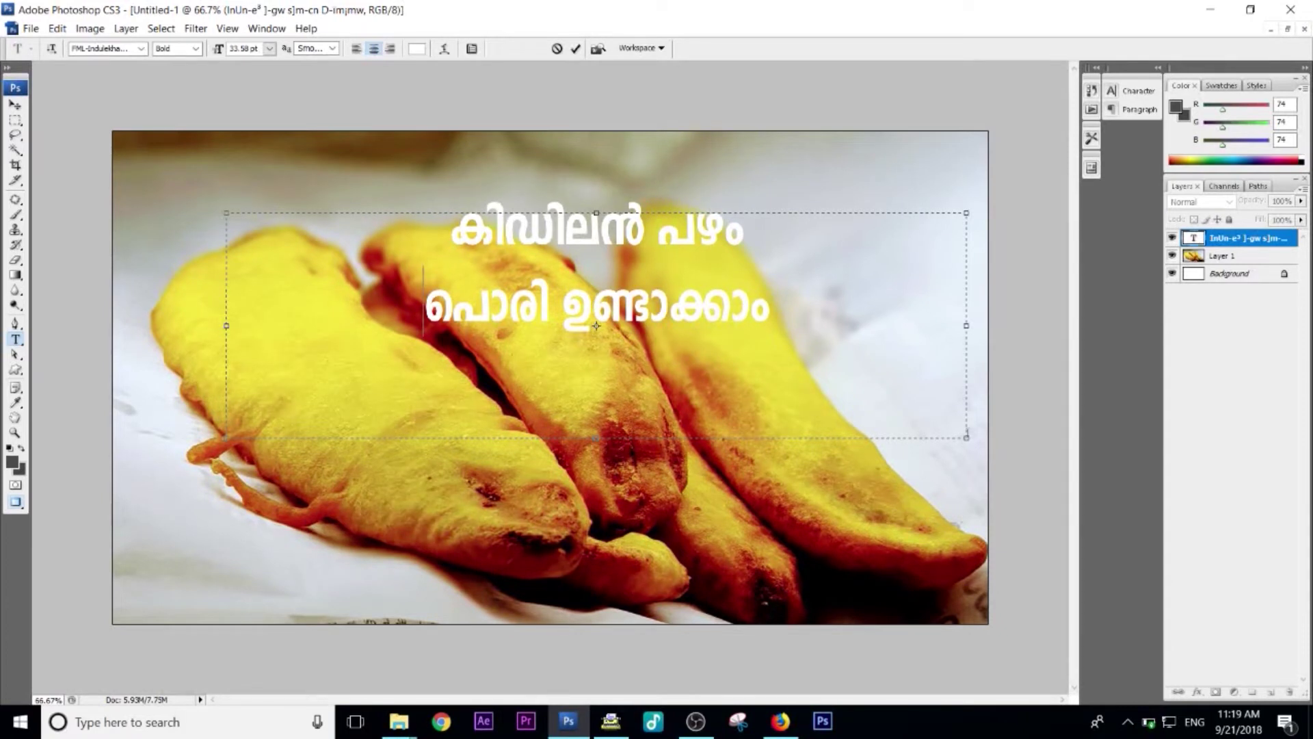
pyautogui.moveTo(966, 438); pyautogui.dragTo(634, 509)
pyautogui.hotkey('ctrl', 'Return')
pyautogui.press('v')
pyautogui.press('Return')
pyautogui.hotkey('ctrl', 'z')
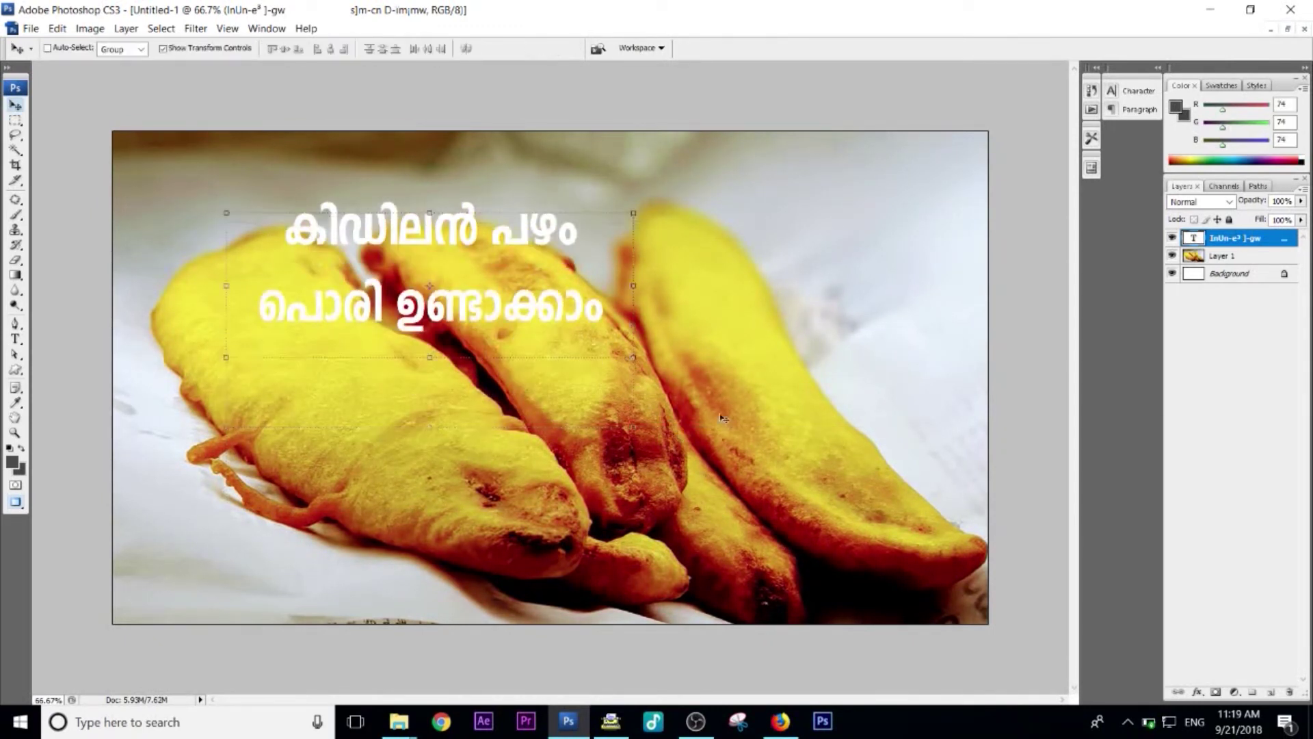
pyautogui.moveTo(626, 220); pyautogui.dragTo(773, 171)
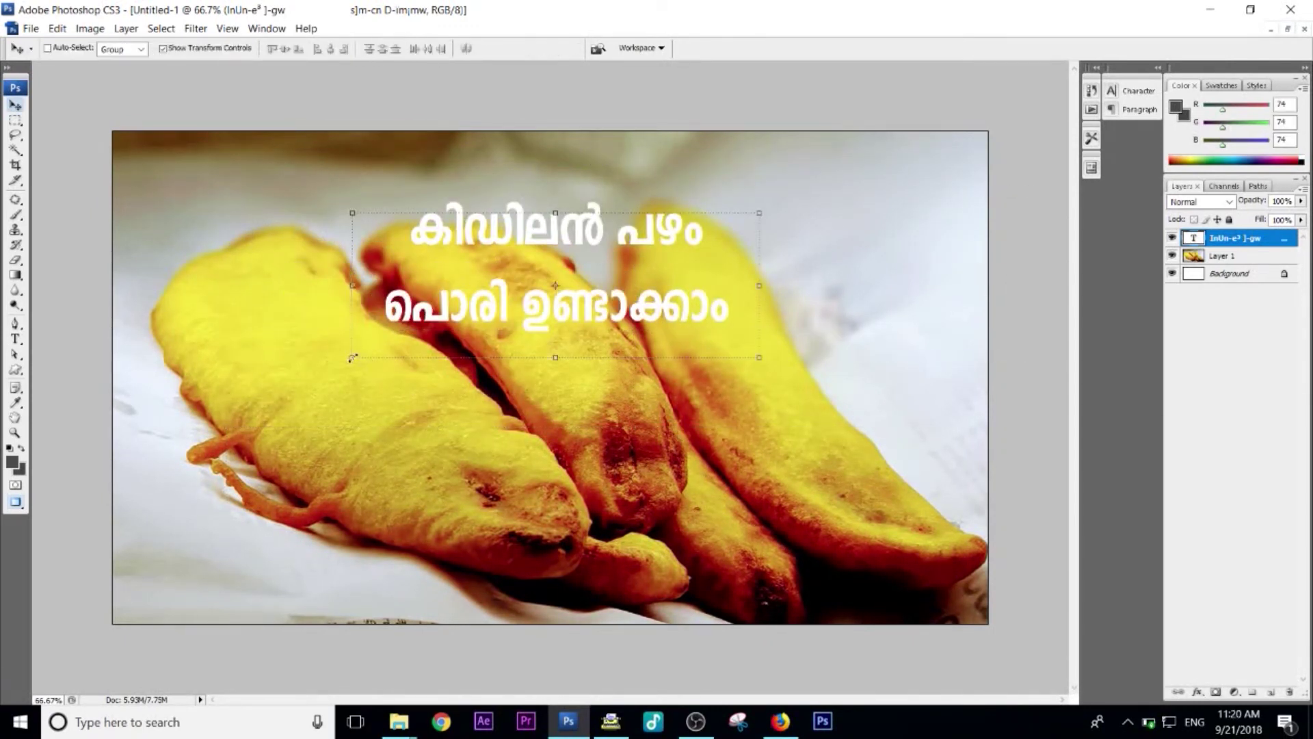
pyautogui.moveTo(351, 358); pyautogui.dragTo(330, 425)
pyautogui.press('Return')
pyautogui.hotkey('ctrl', 'alt', 'z')
pyautogui.hotkey('ctrl', 'alt', 'z')
pyautogui.hotkey('ctrl', 'alt', 'z')
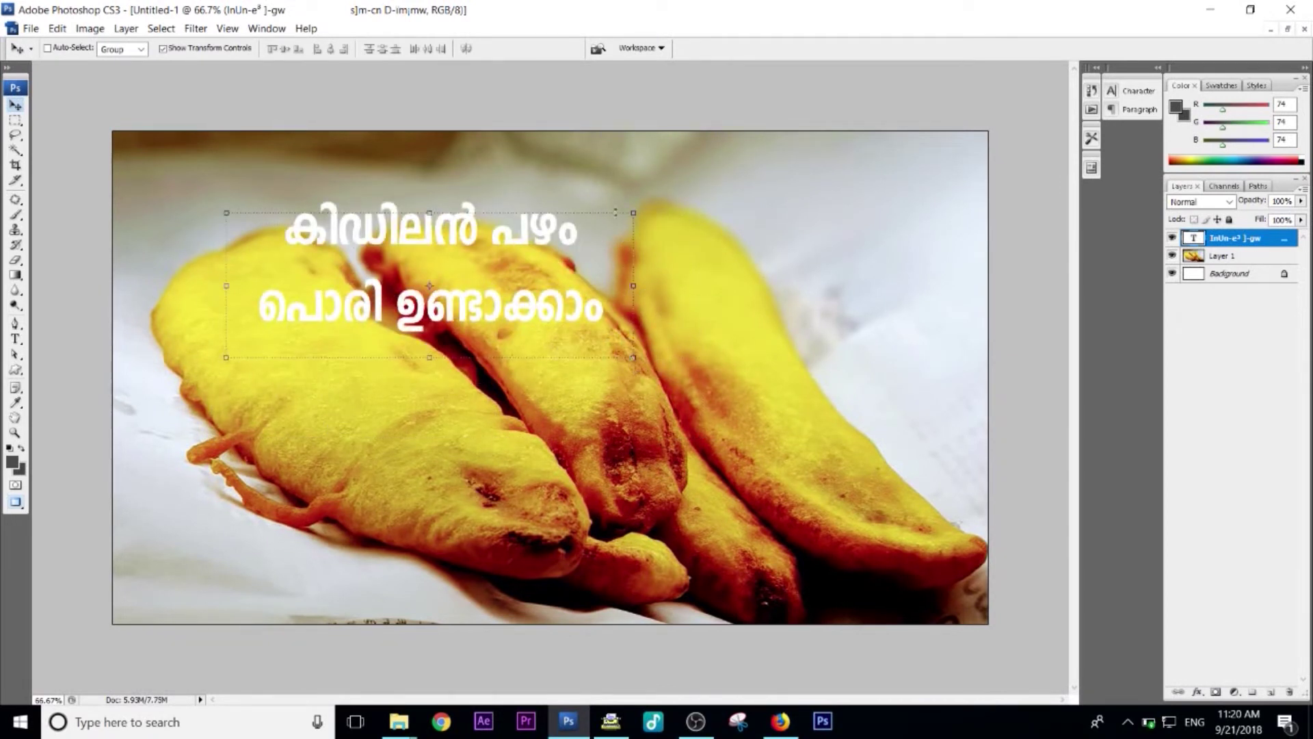
# - Scale the two-line title to about 120% and place it over the upper right part of the photo
pyautogui.hotkey('ctrl', 'alt', 'z')
pyautogui.hotkey('ctrl', 'alt', 'z')
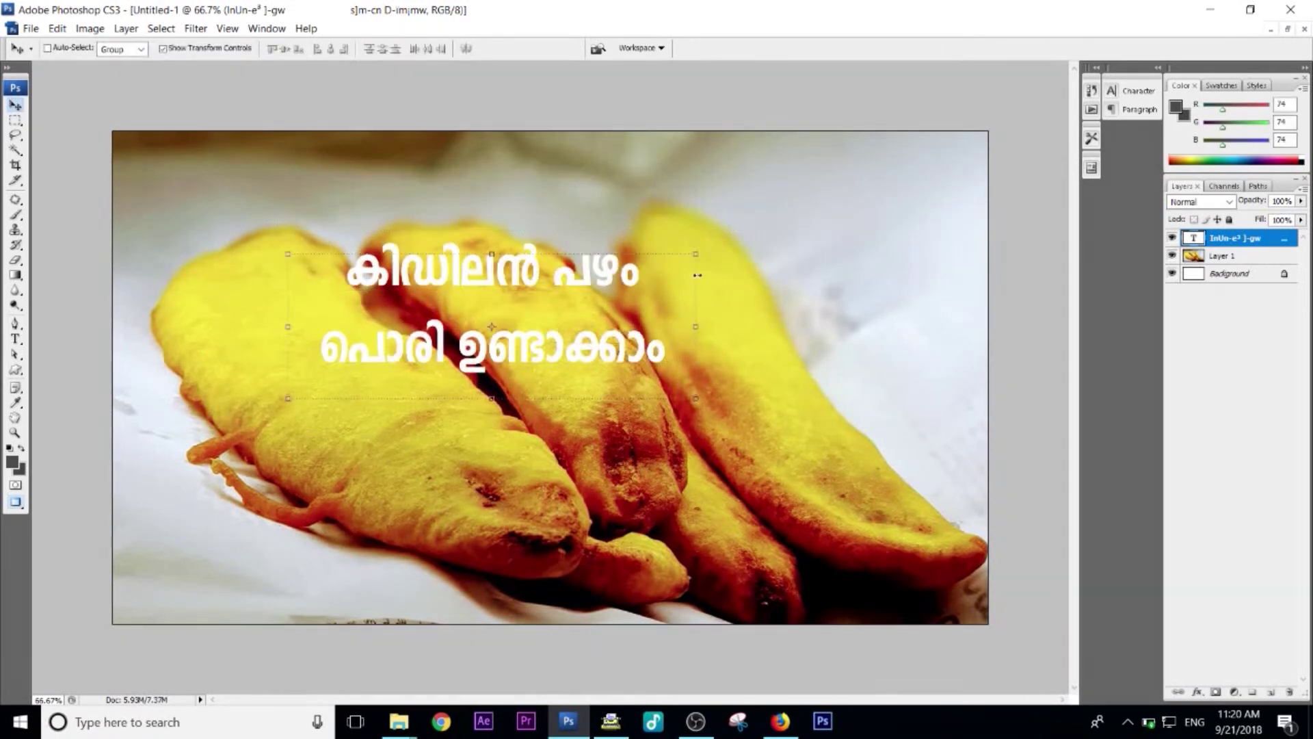
pyautogui.hotkey('ctrl', 'alt', 'z')
pyautogui.hotkey('ctrl', 'alt', 'z')
pyautogui.hotkey('ctrl', 'alt', 'z')
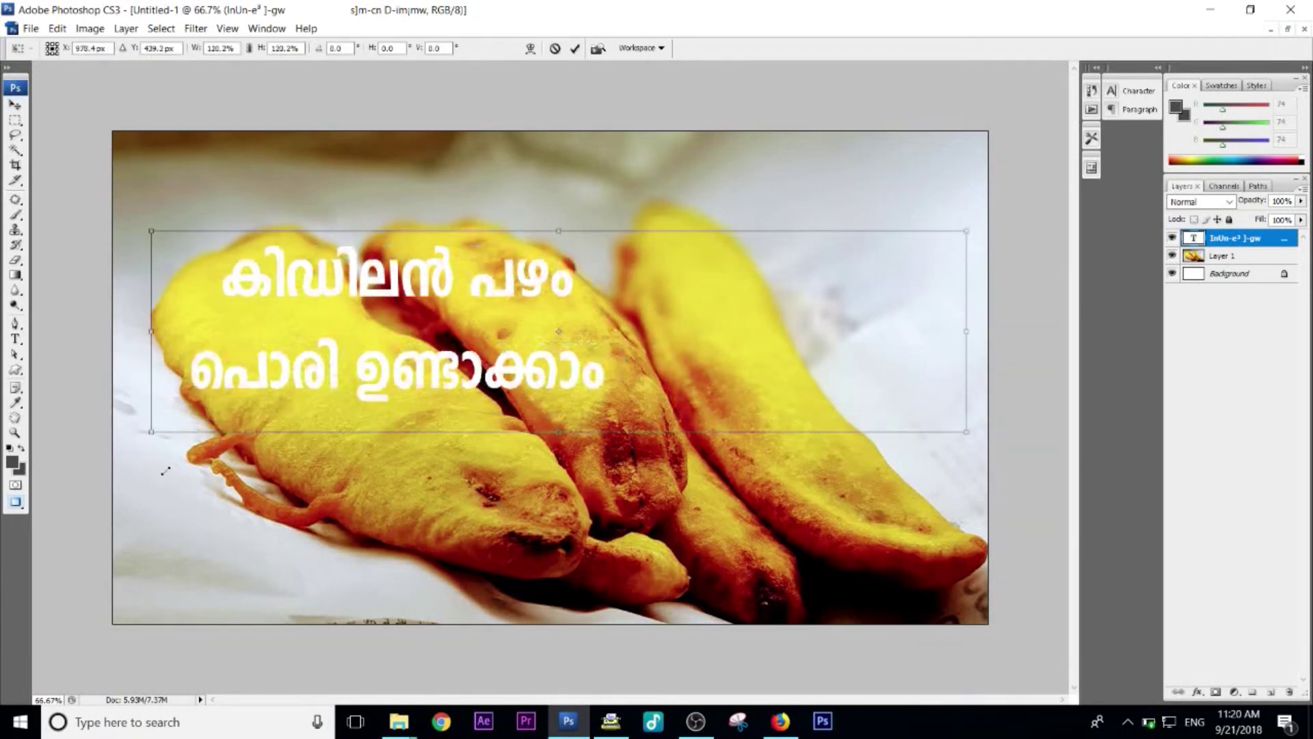
pyautogui.hotkey('ctrl', 'shift', 'z')
pyautogui.hotkey('ctrl', 'shift', 'z')
pyautogui.hotkey('ctrl', 'shift', 'z')
pyautogui.hotkey('ctrl', 'shift', 'z')
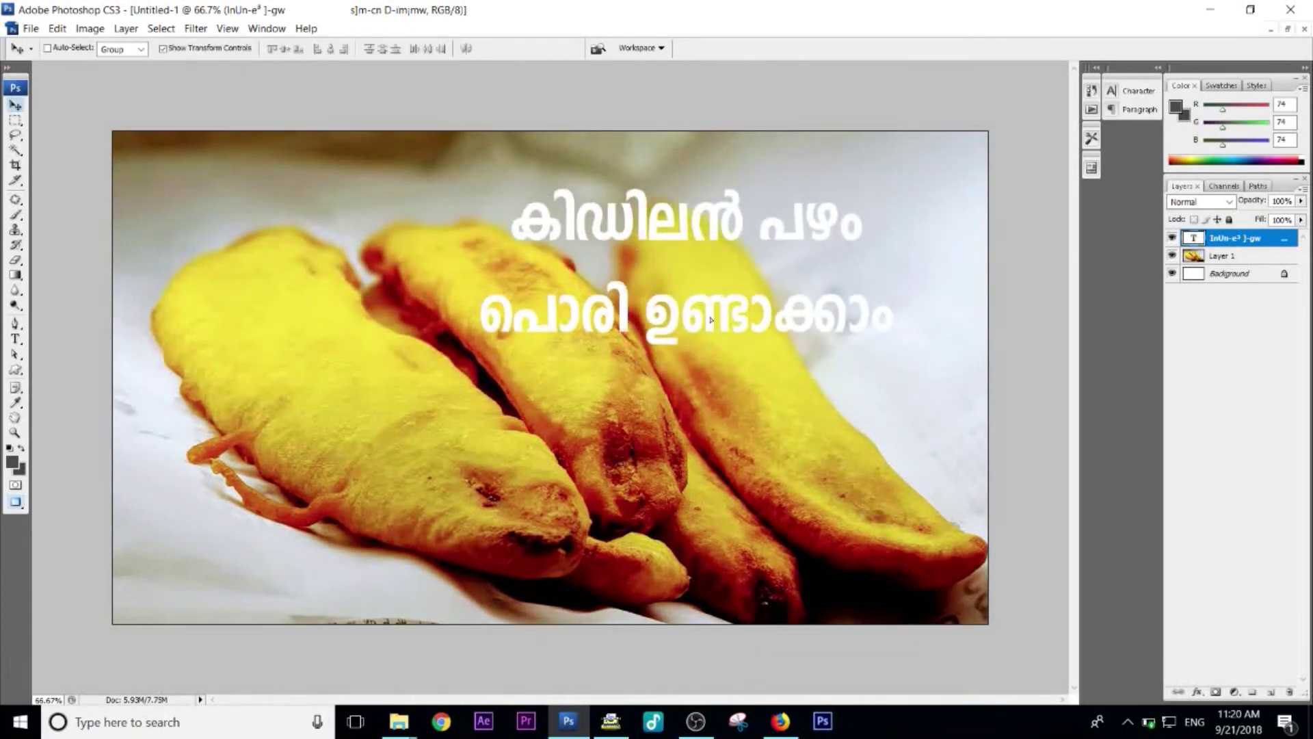
pyautogui.hotkey('ctrl', 'shift', 'z')
pyautogui.hotkey('ctrl', 'shift', 'z')
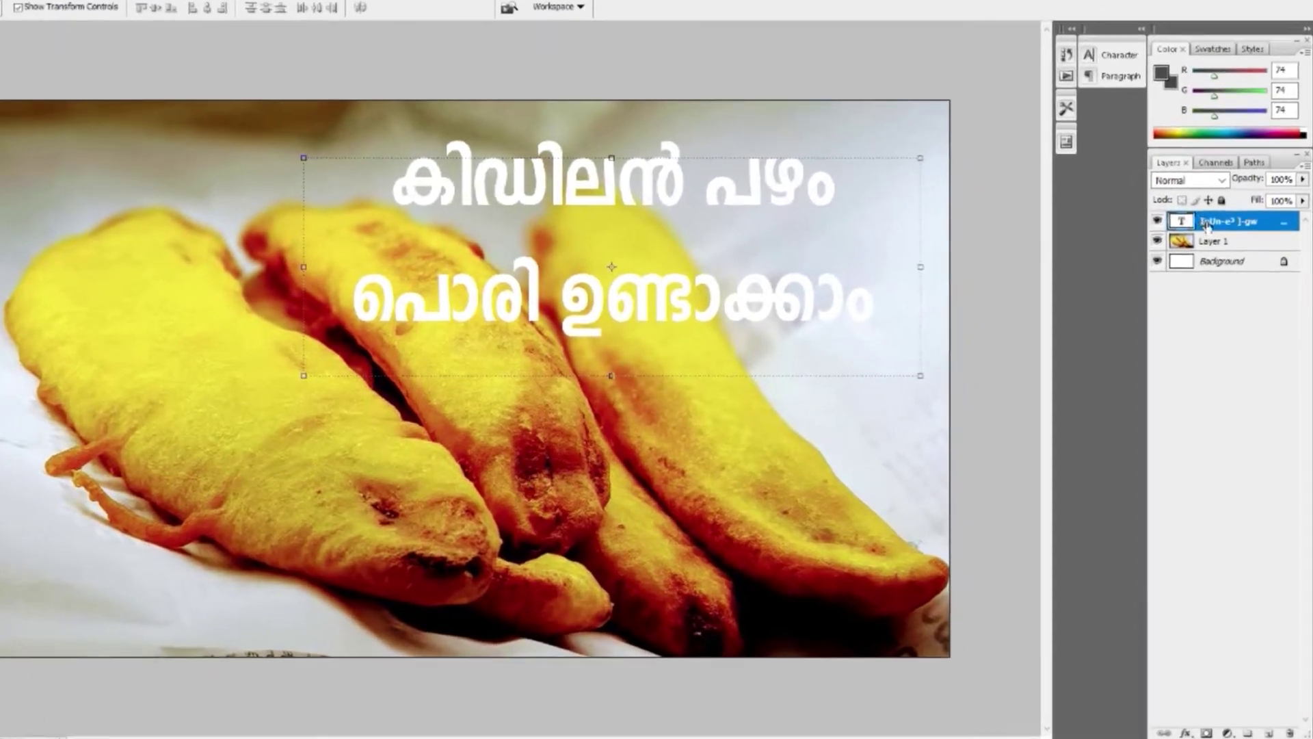
# - Add a black outside stroke of 10 px to the two-line title layer
pyautogui.rightClick(1221, 238)
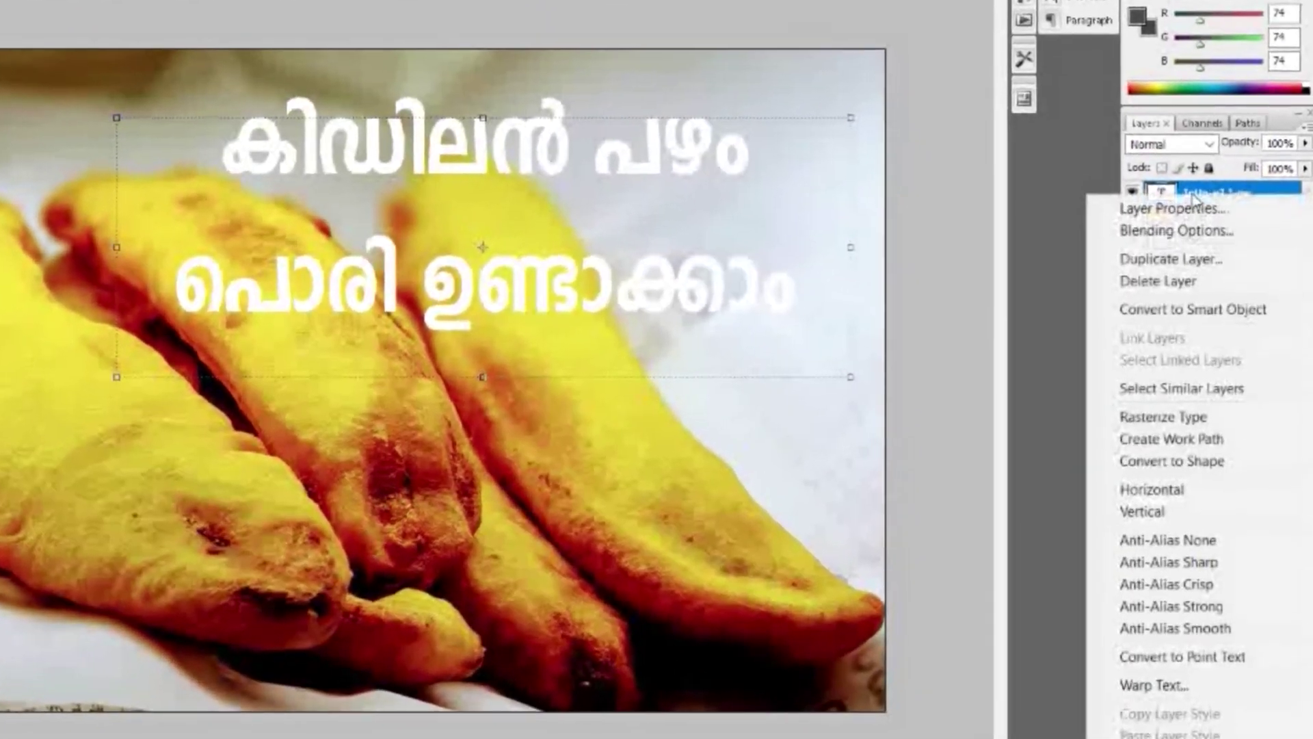
pyautogui.click(1177, 217)
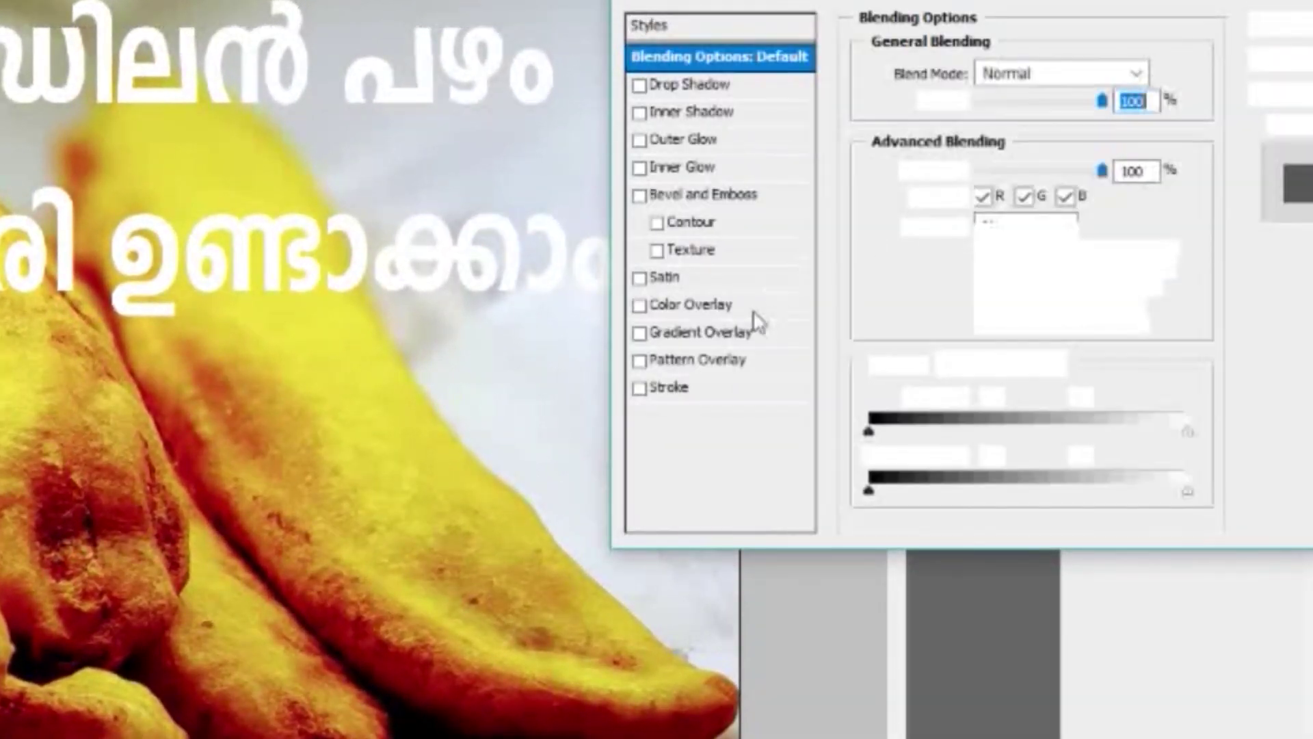
pyautogui.click(660, 388)
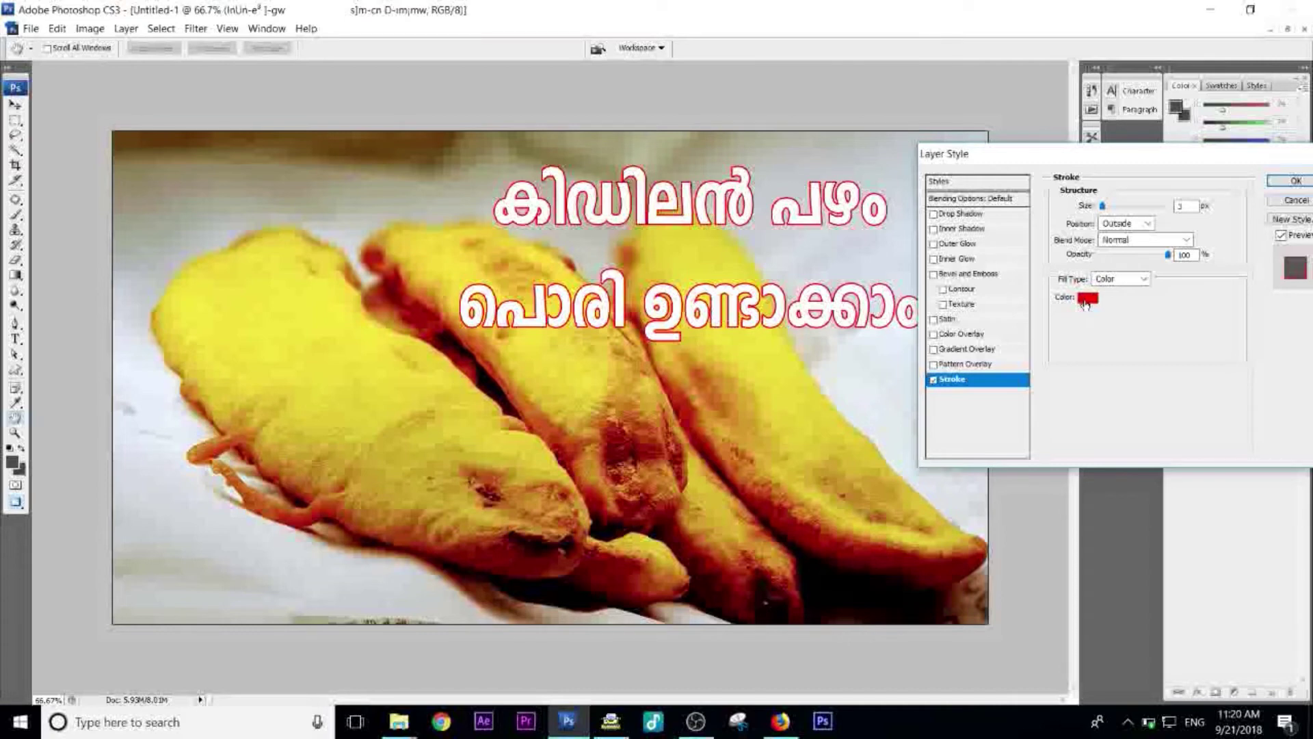
pyautogui.click(1086, 299)
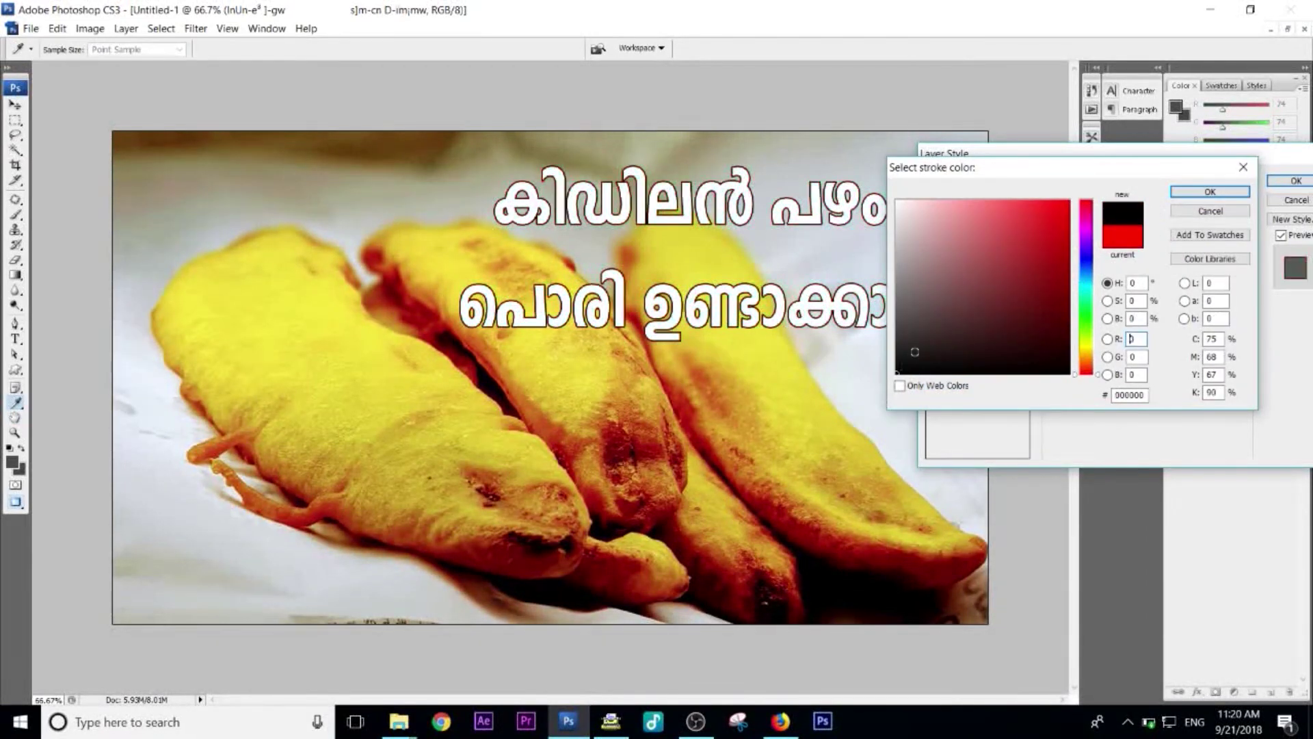
pyautogui.click(1036, 252)
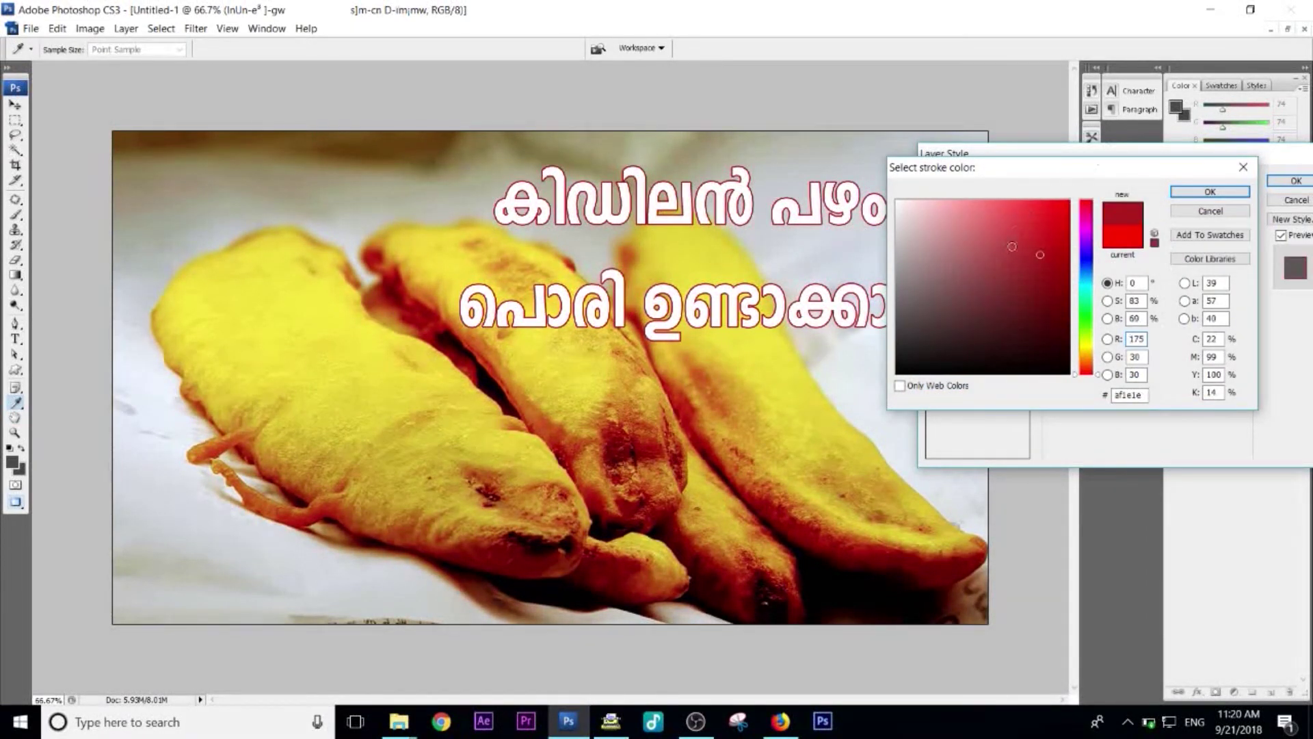
pyautogui.click(1048, 299)
pyautogui.click(1086, 316)
pyautogui.click(1038, 304)
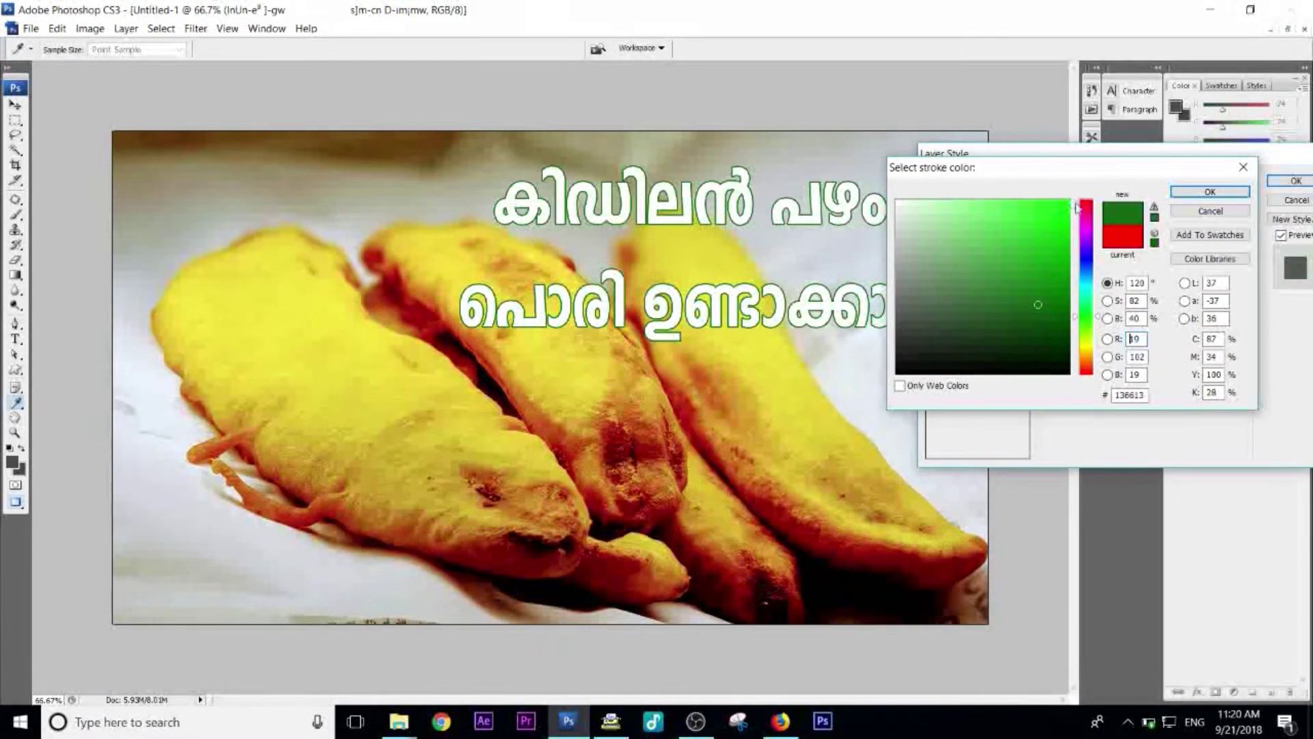
pyautogui.click(897, 373)
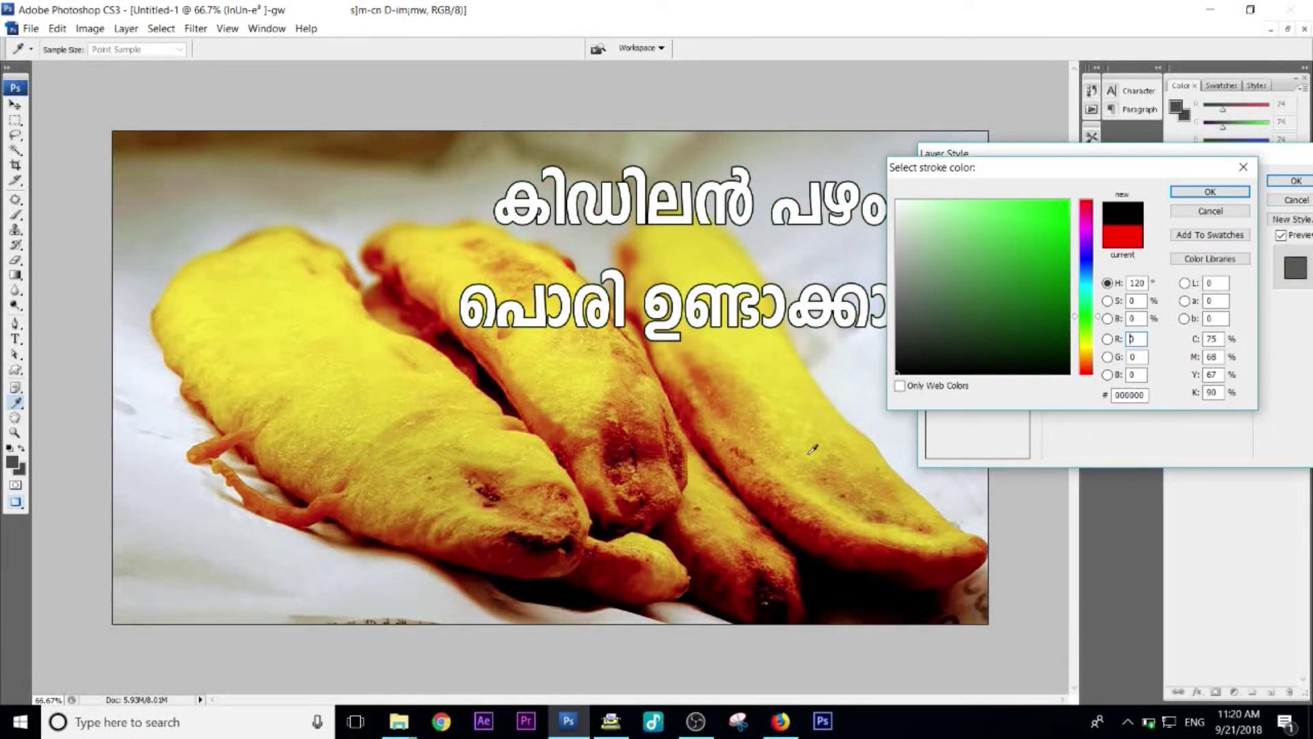
pyautogui.click(1180, 192)
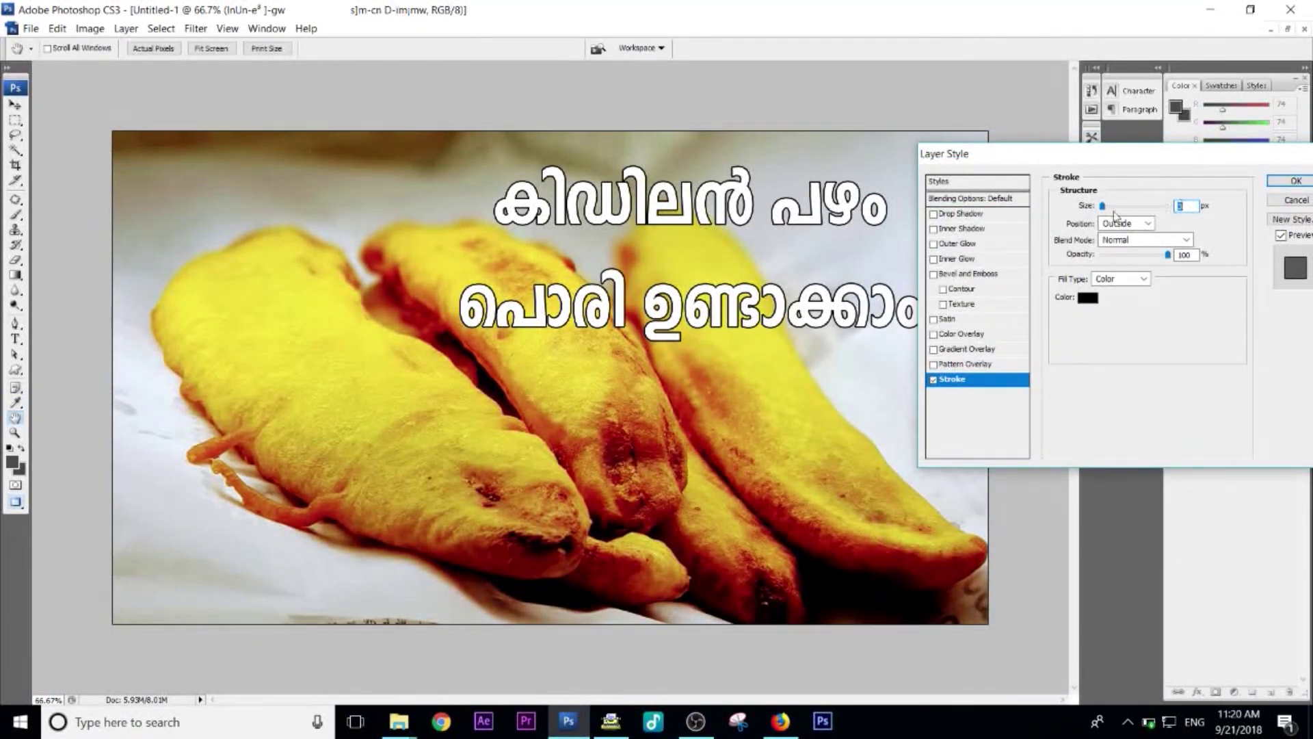
pyautogui.moveTo(1102, 205); pyautogui.dragTo(1109, 208)
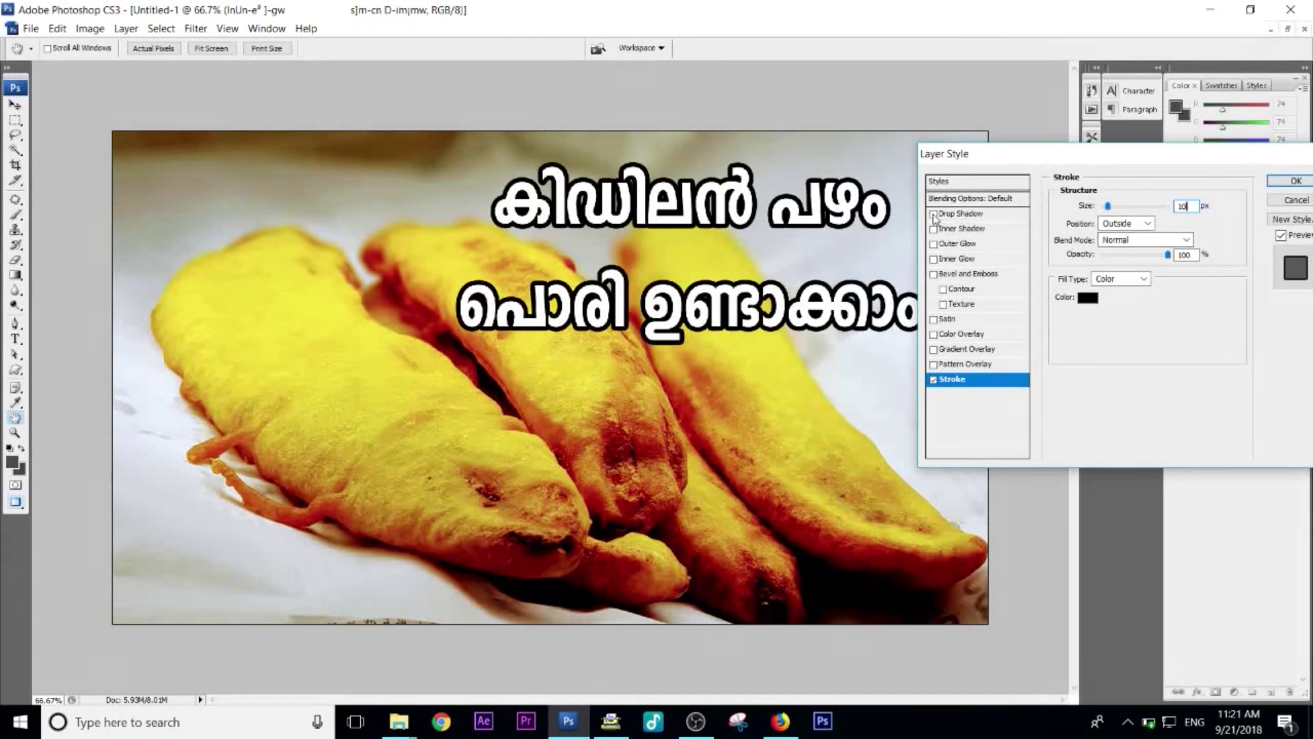
# - Add a drop shadow with 4% spread and a slightly enlarged size to the title, and shift the title slightly down and to the right
pyautogui.click(961, 213)
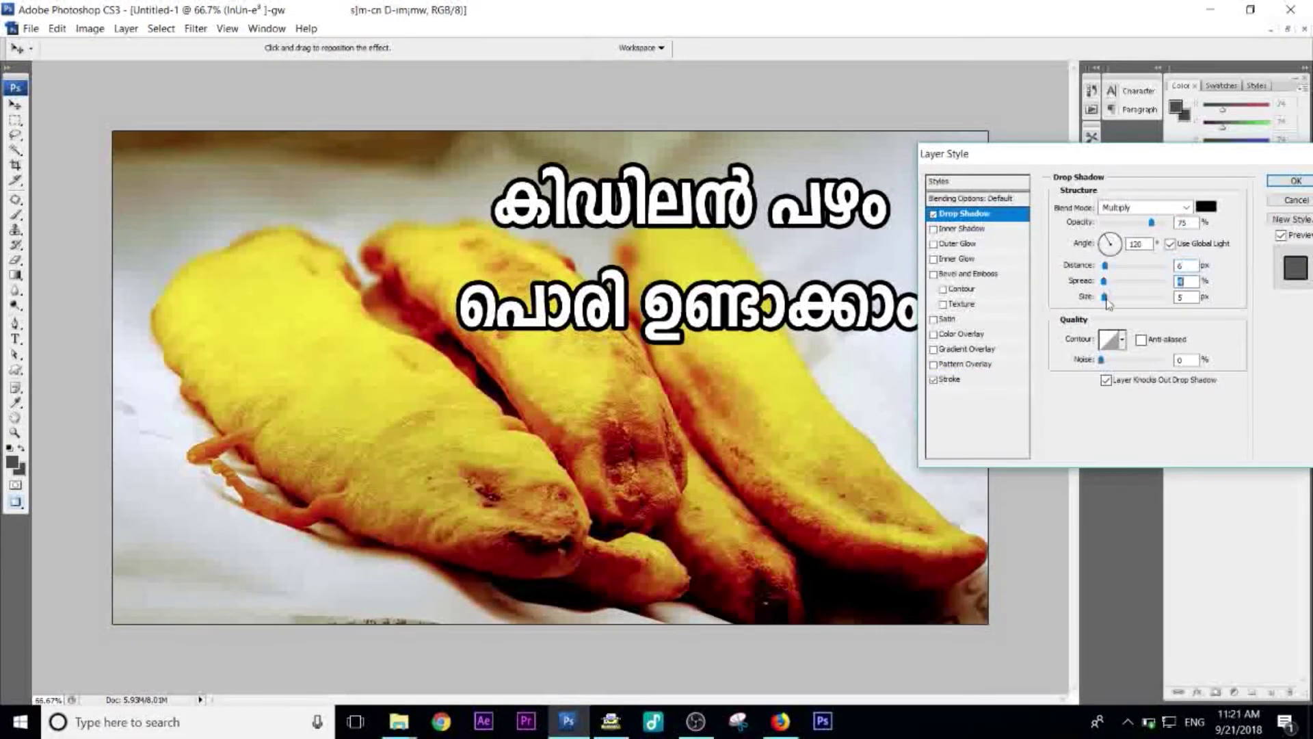
pyautogui.moveTo(1132, 155); pyautogui.dragTo(1083, 158)
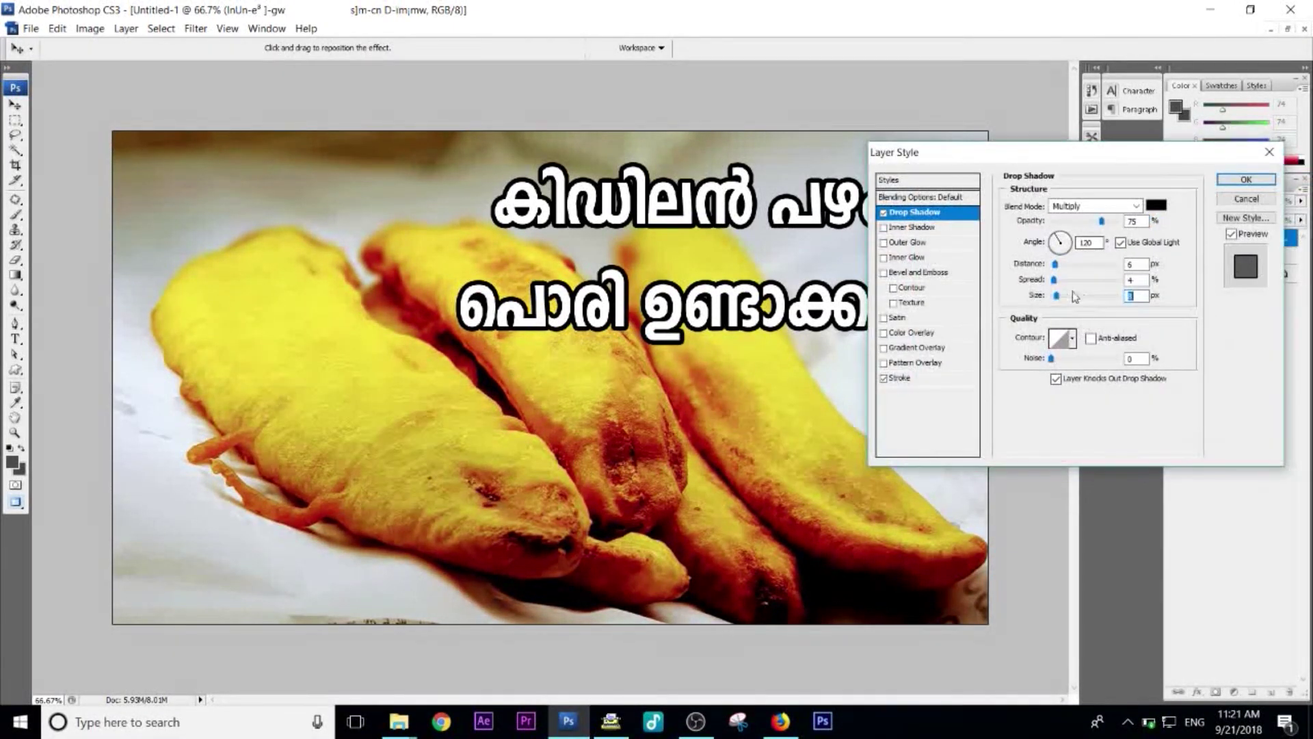
pyautogui.moveTo(1055, 296); pyautogui.dragTo(1061, 300)
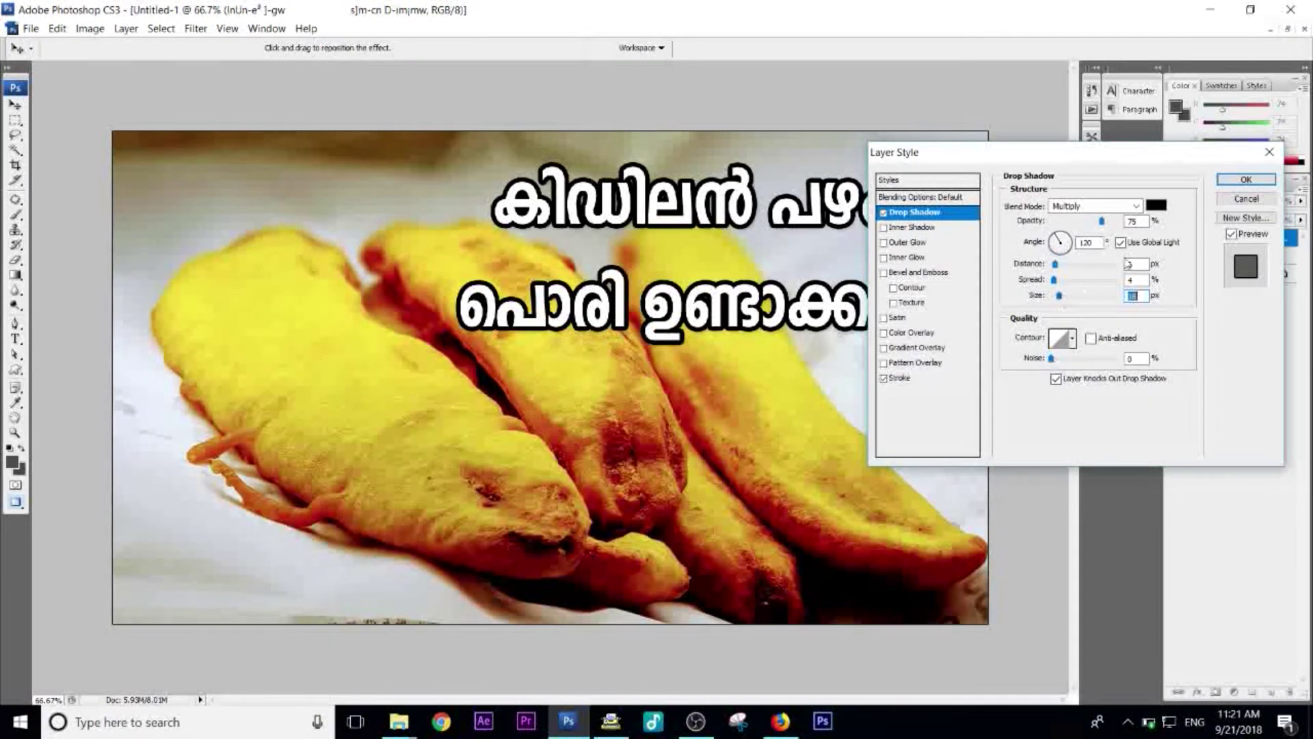
pyautogui.click(1246, 180)
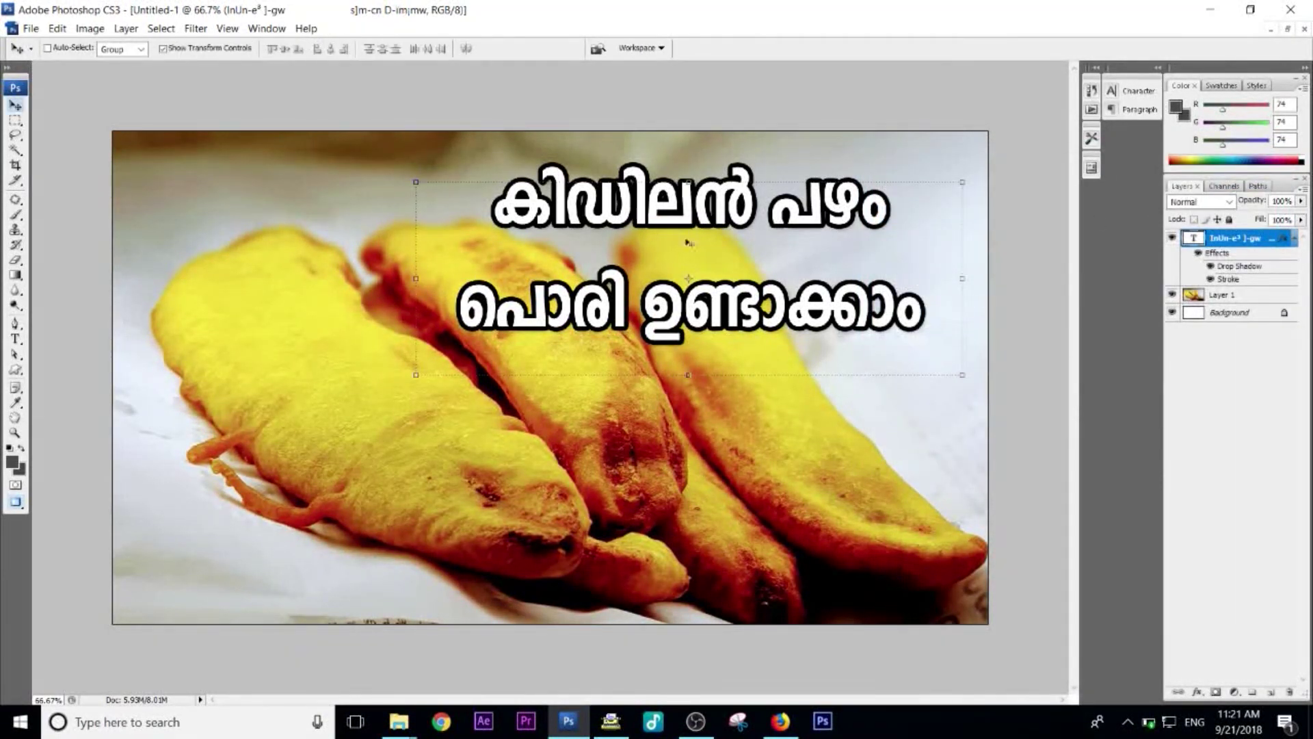
pyautogui.moveTo(684, 298); pyautogui.dragTo(689, 313)
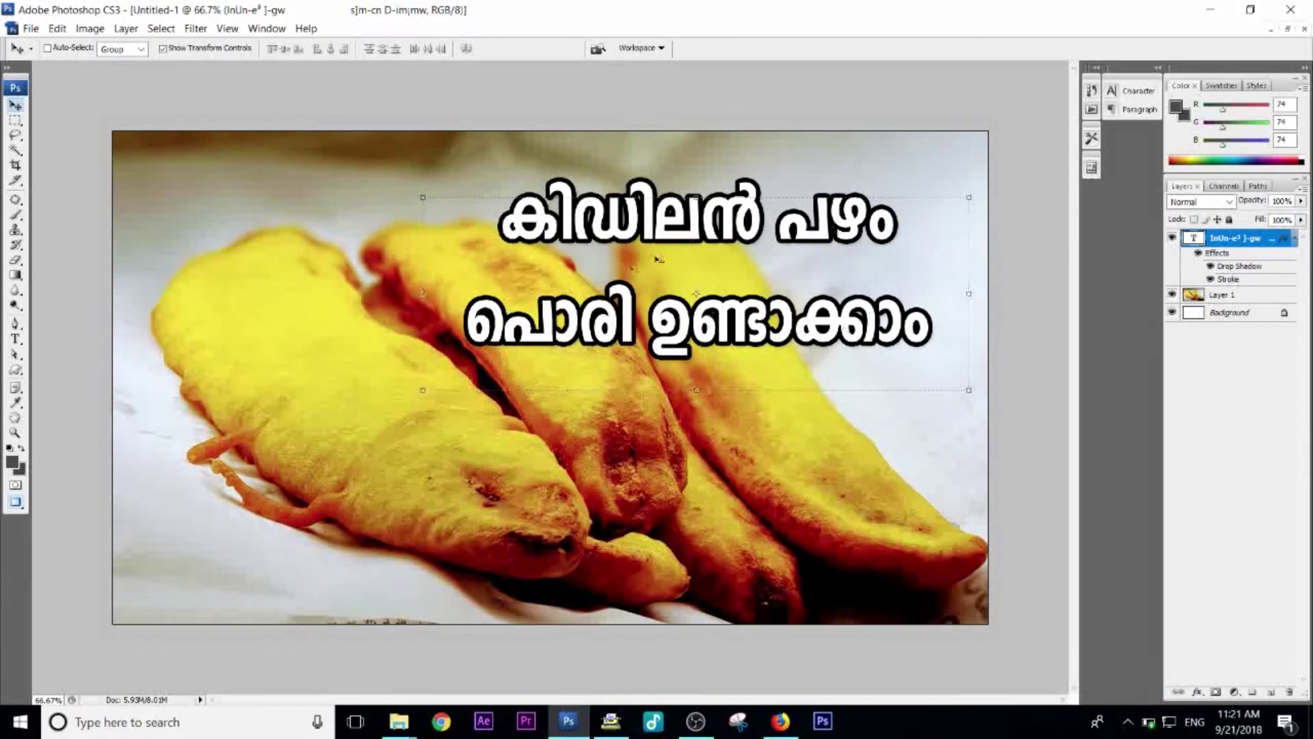
pyautogui.moveTo(596, 318); pyautogui.dragTo(608, 322)
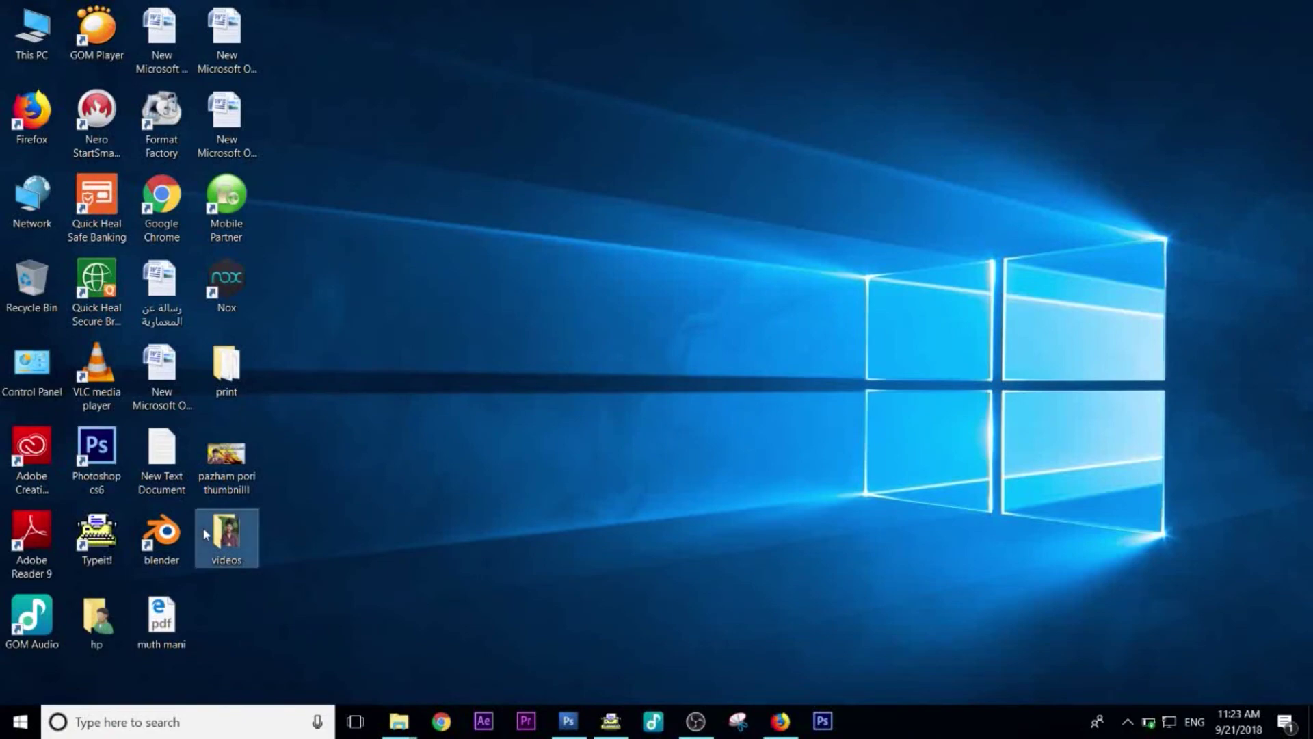
# - Capture the frame at 0:00:16 of the "psc ontime" video from the videos folder on the desktop
pyautogui.doubleClick(223, 537)
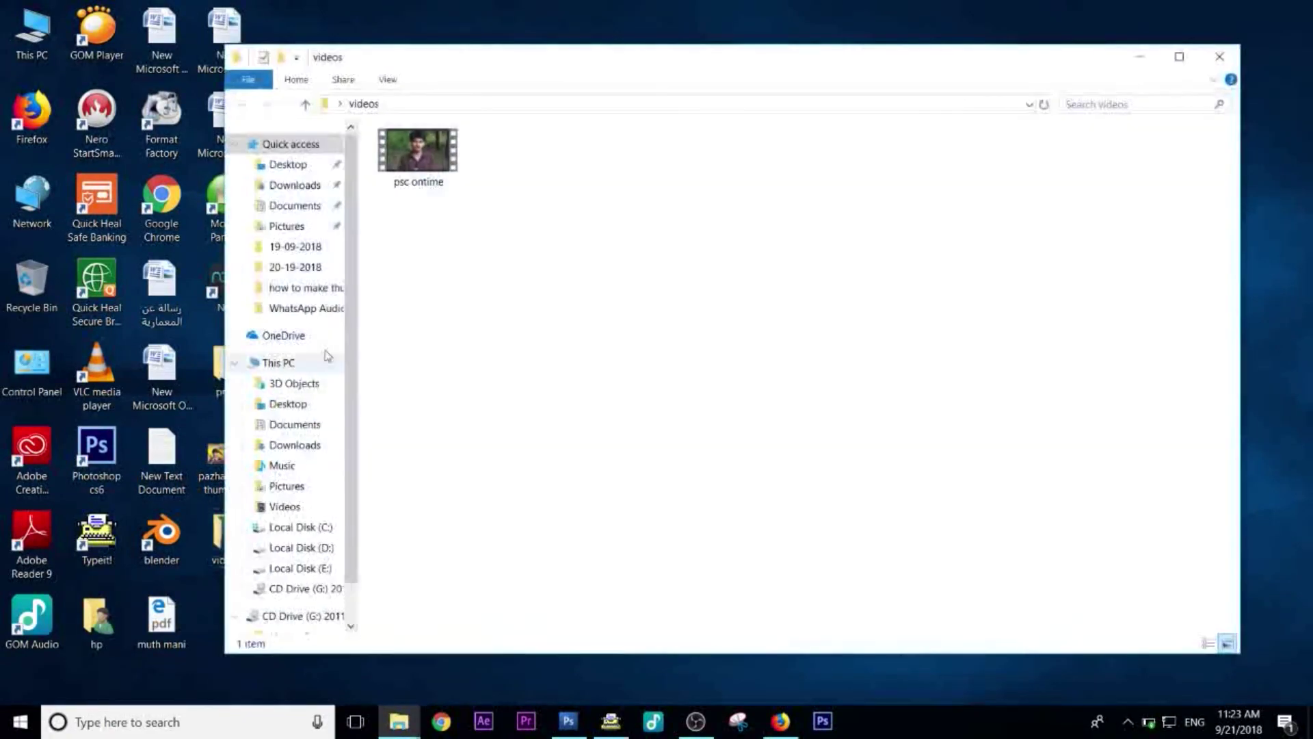
pyautogui.doubleClick(448, 176)
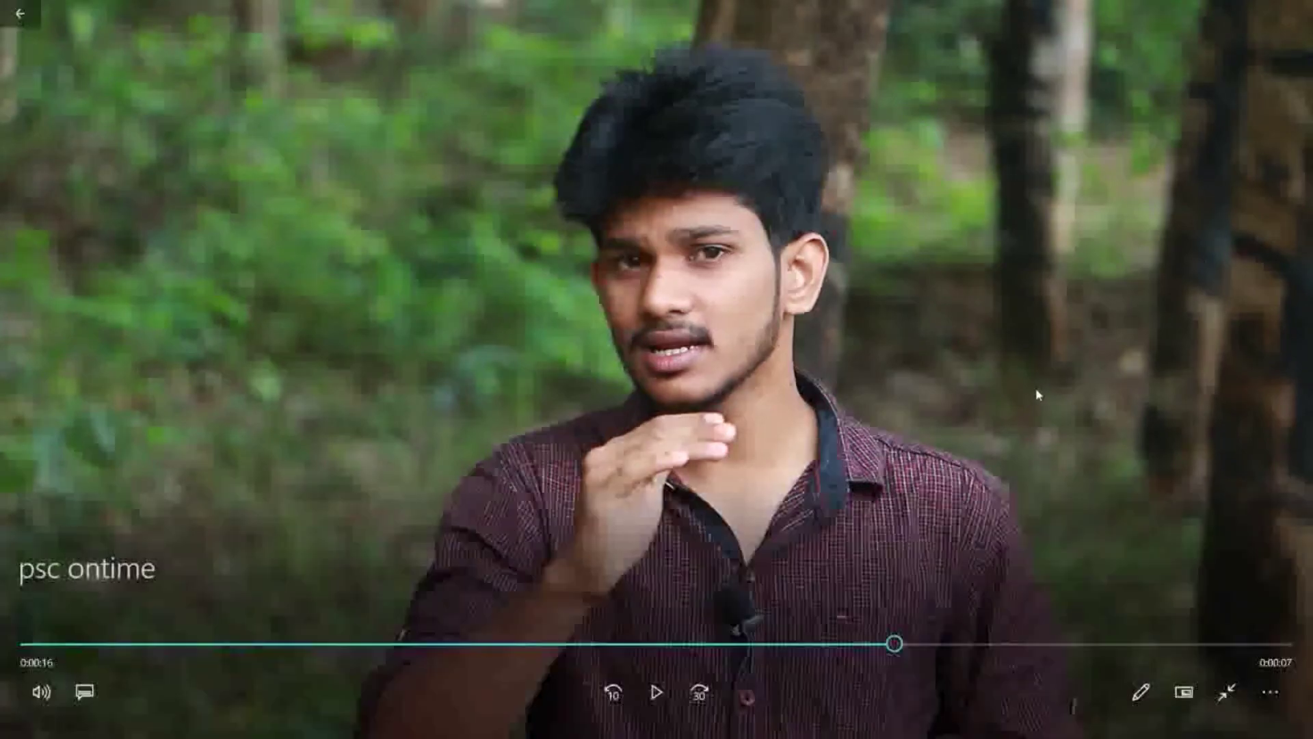
pyautogui.click(1296, 10)
pyautogui.click(1141, 59)
# - Switch to Photoshop, create a new document and paste the captured video frame into it
pyautogui.click(568, 721)
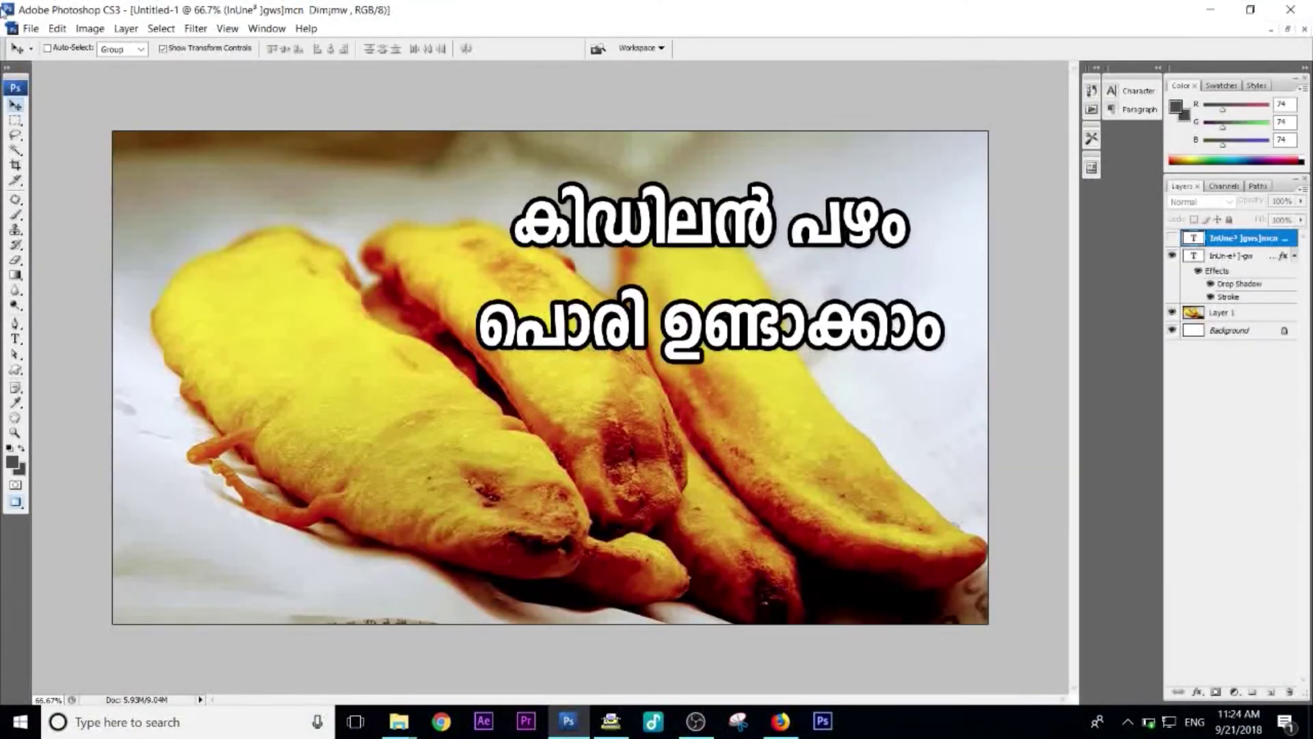
pyautogui.click(31, 28)
pyautogui.click(34, 42)
pyautogui.click(795, 193)
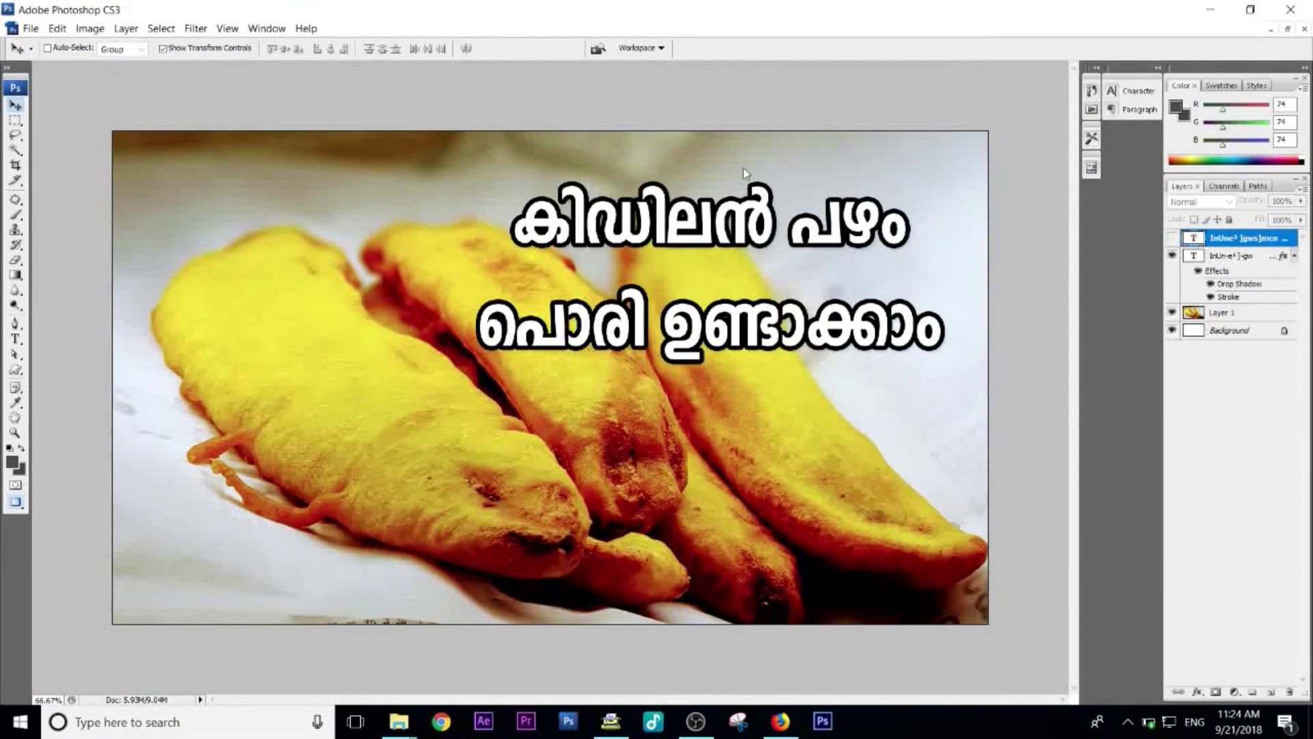
pyautogui.hotkey('ctrl', 'v')
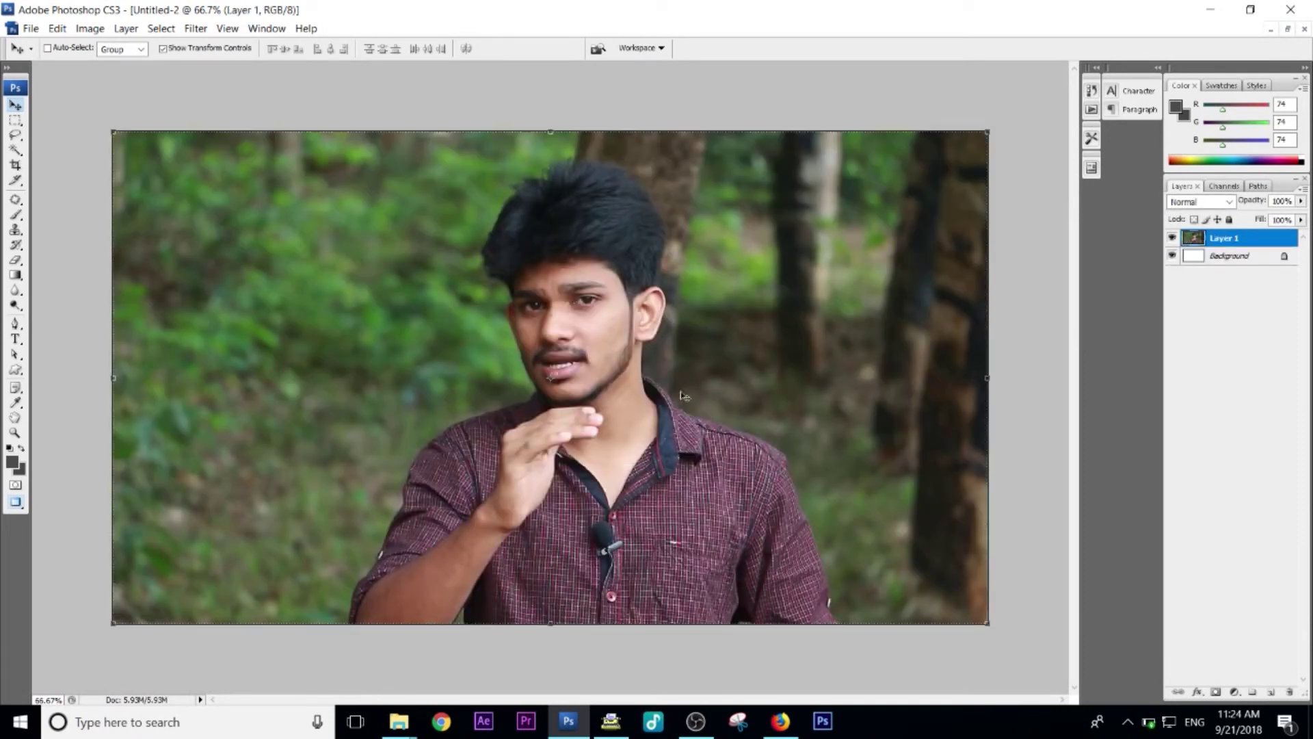
# - Start a Pen tool path at the frame's bottom edge beside the man's right-hand sleeve, working at 300% magnification
pyautogui.doubleClick(15, 432)
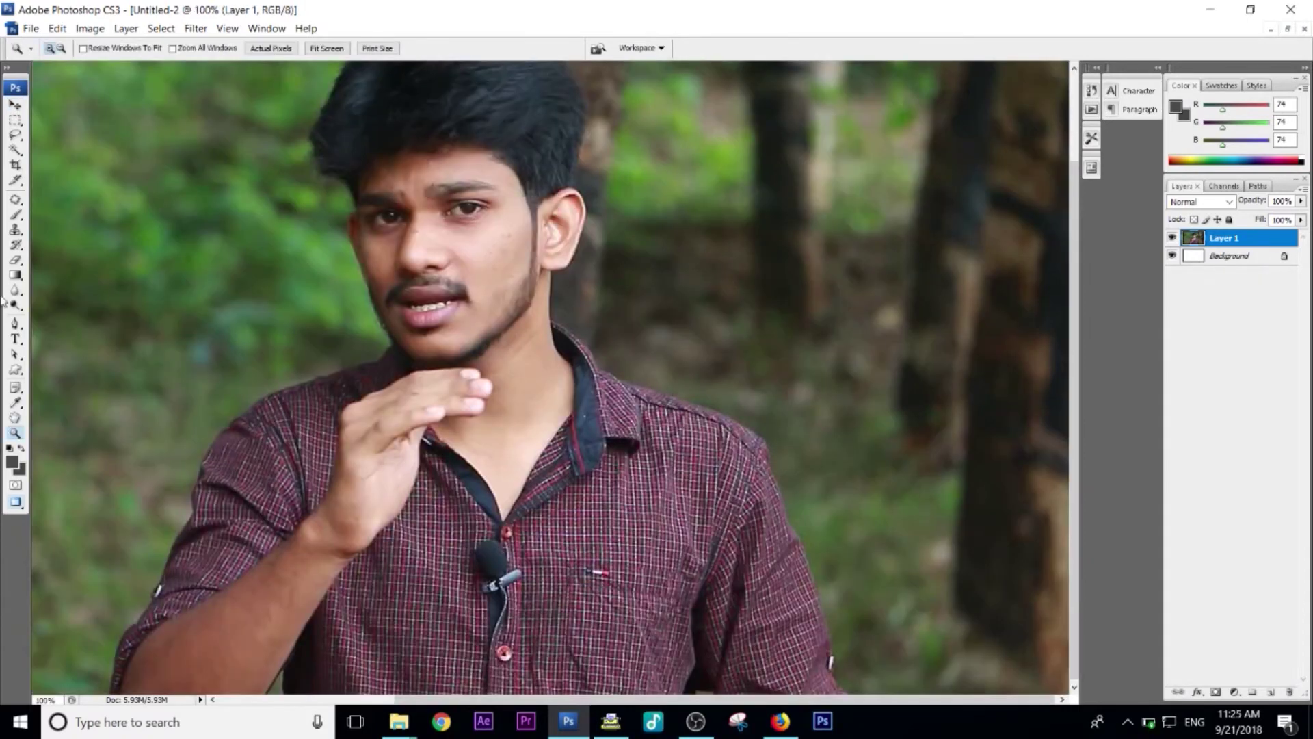
pyautogui.click(853, 660)
pyautogui.click(725, 669)
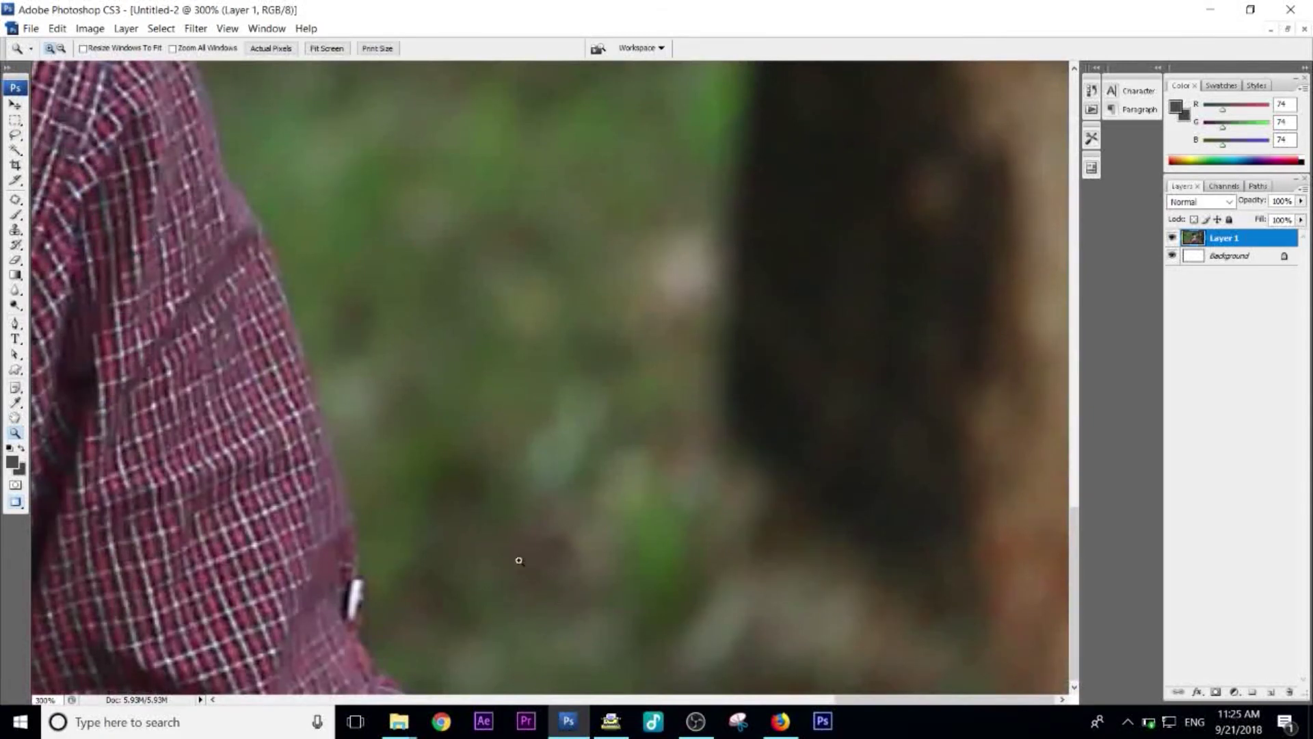
pyautogui.click(15, 105)
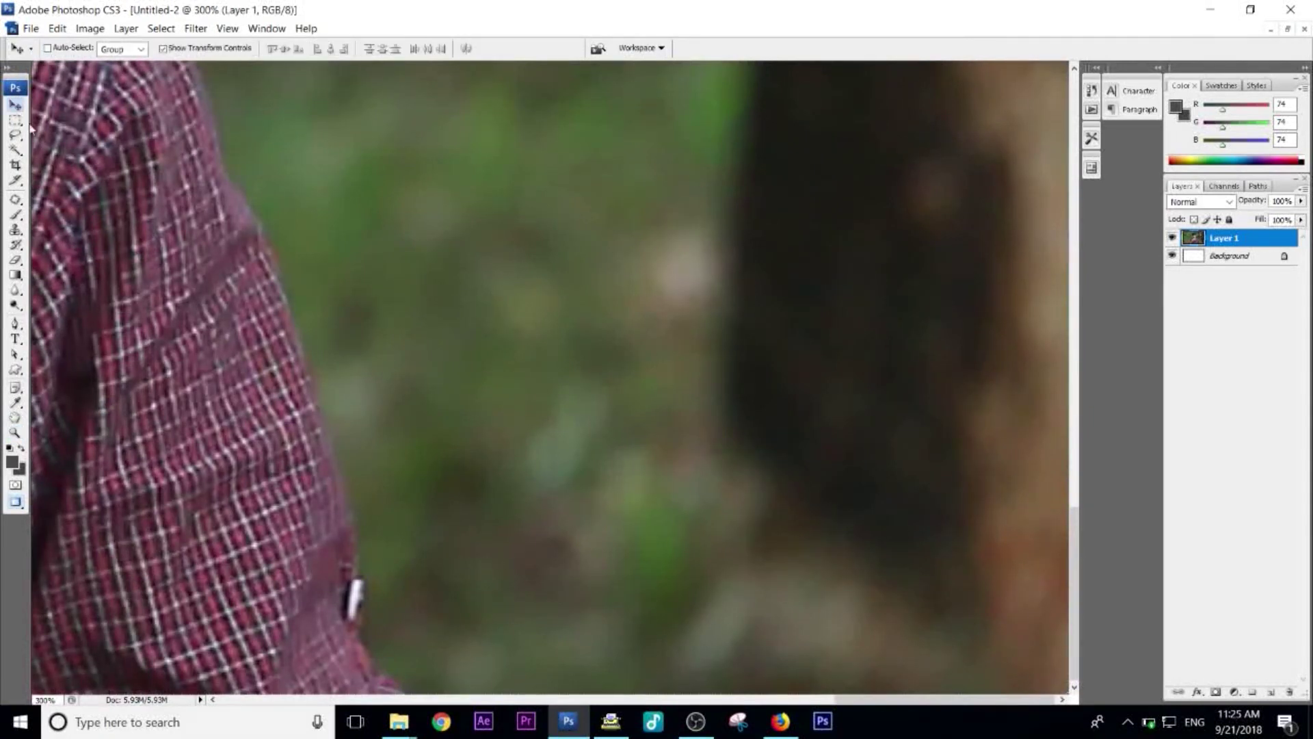
pyautogui.press('space')
pyautogui.moveTo(465, 491); pyautogui.dragTo(589, 347)
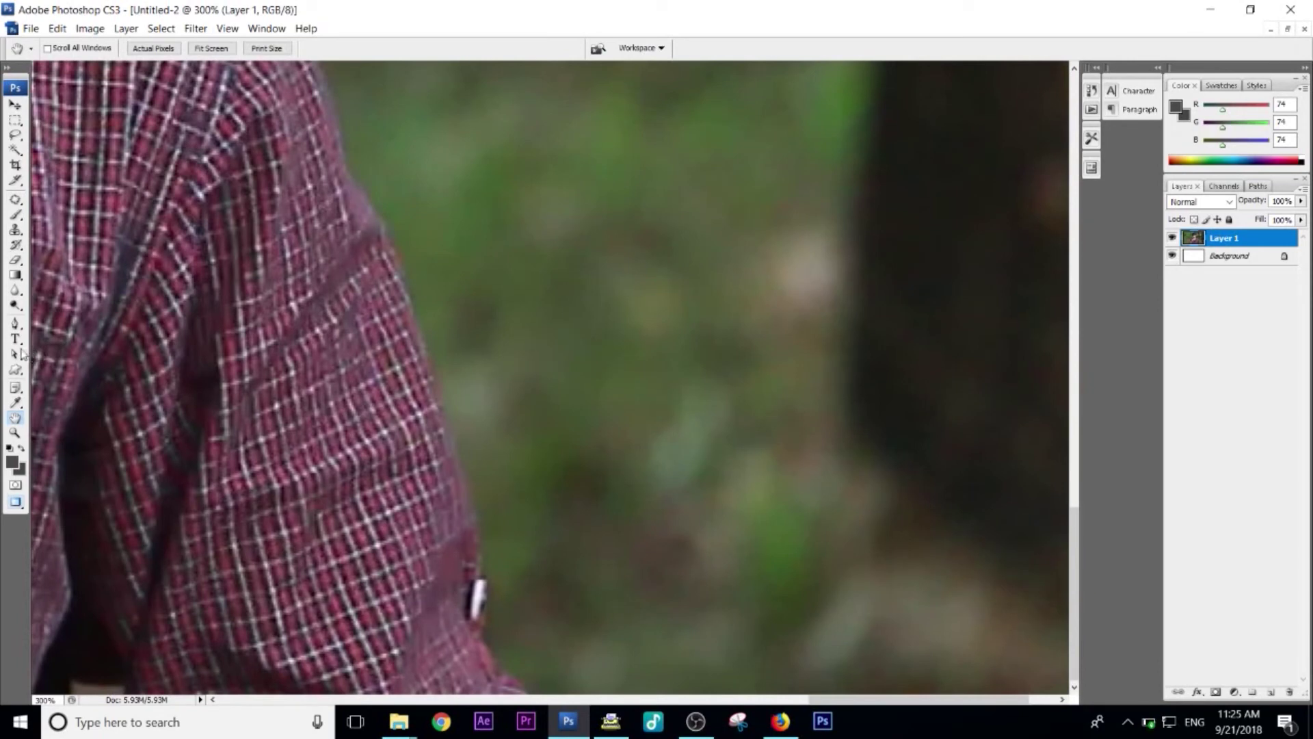
pyautogui.click(15, 323)
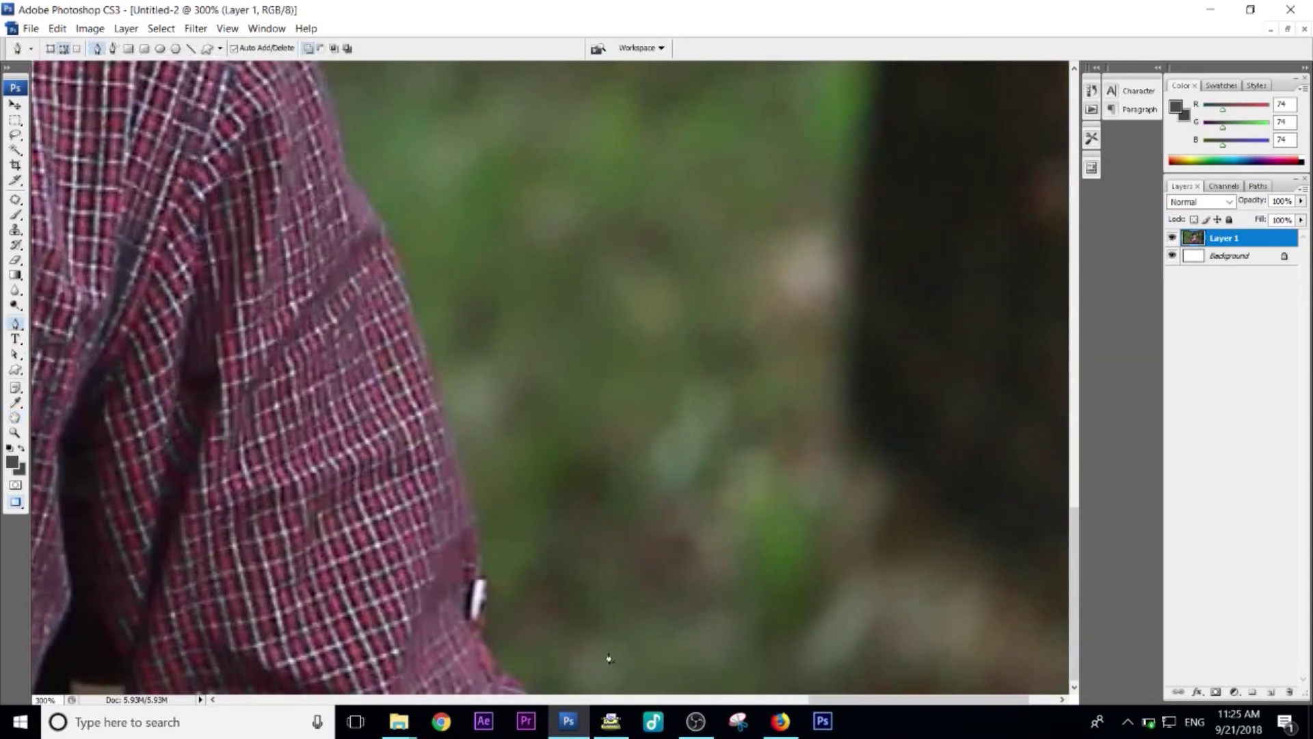
pyautogui.hscroll(-3, 616, 615)
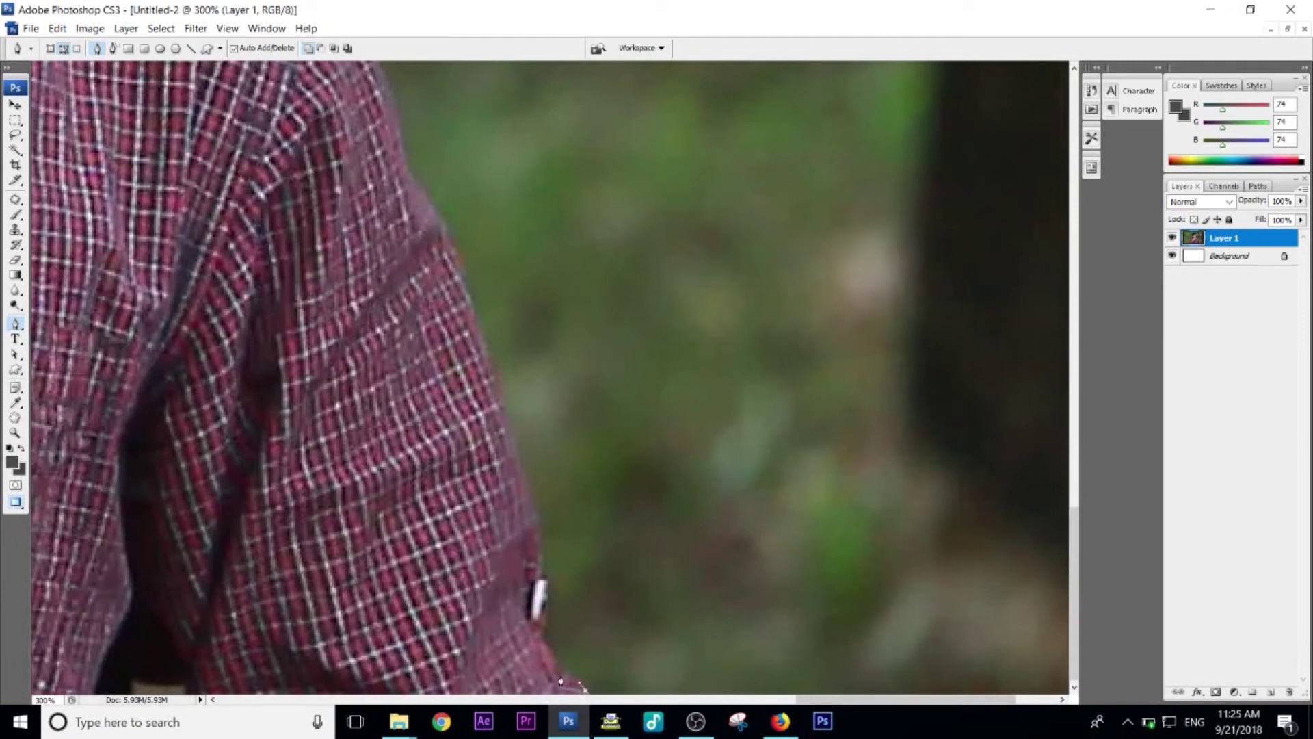
# - Trace the outer edge of the sleeve upward with path points toward the shoulder
pyautogui.click(545, 632)
pyautogui.click(547, 528)
pyautogui.click(539, 498)
pyautogui.click(481, 319)
pyautogui.click(467, 267)
pyautogui.click(462, 243)
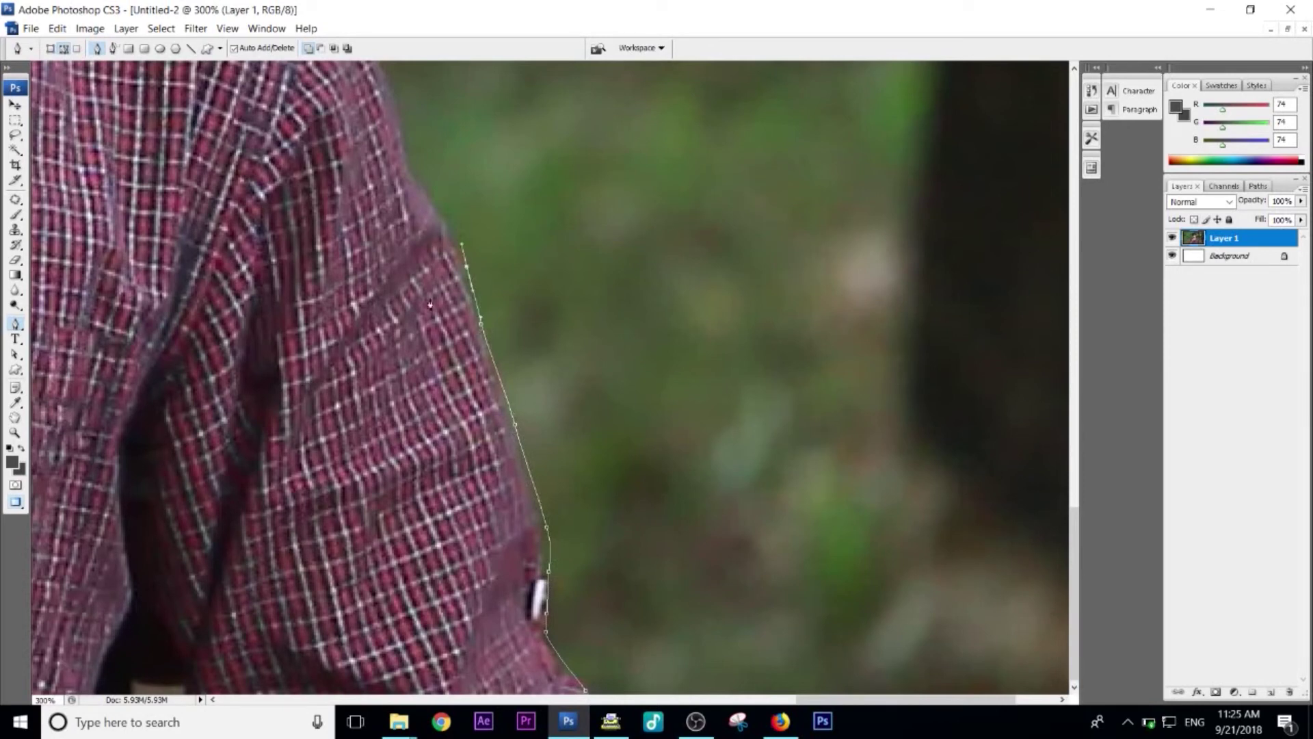
pyautogui.click(429, 206)
pyautogui.click(403, 157)
# - Continue the path over the top of the shoulder to the base of the shirt collar
pyautogui.moveTo(406, 160); pyautogui.dragTo(546, 507)
pyautogui.click(490, 331)
pyautogui.click(480, 286)
pyautogui.click(457, 256)
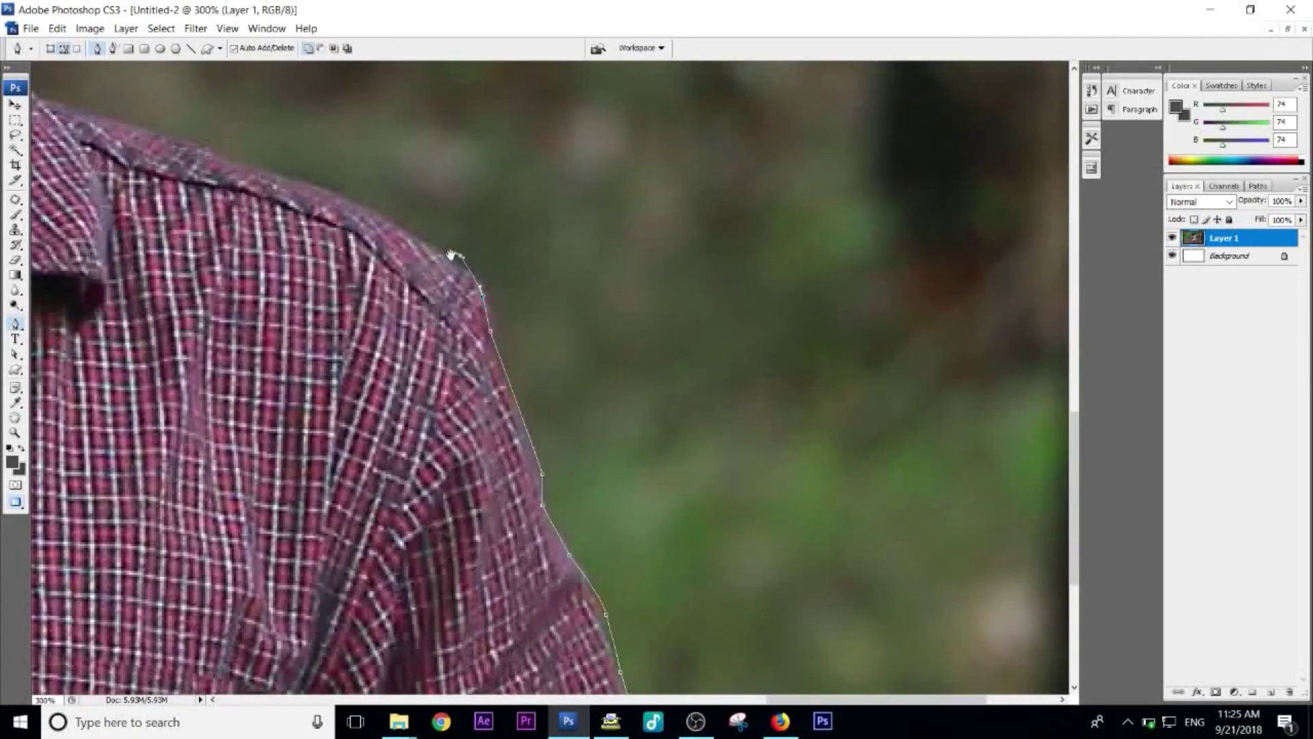
pyautogui.moveTo(452, 254); pyautogui.dragTo(859, 396)
pyautogui.click(818, 392)
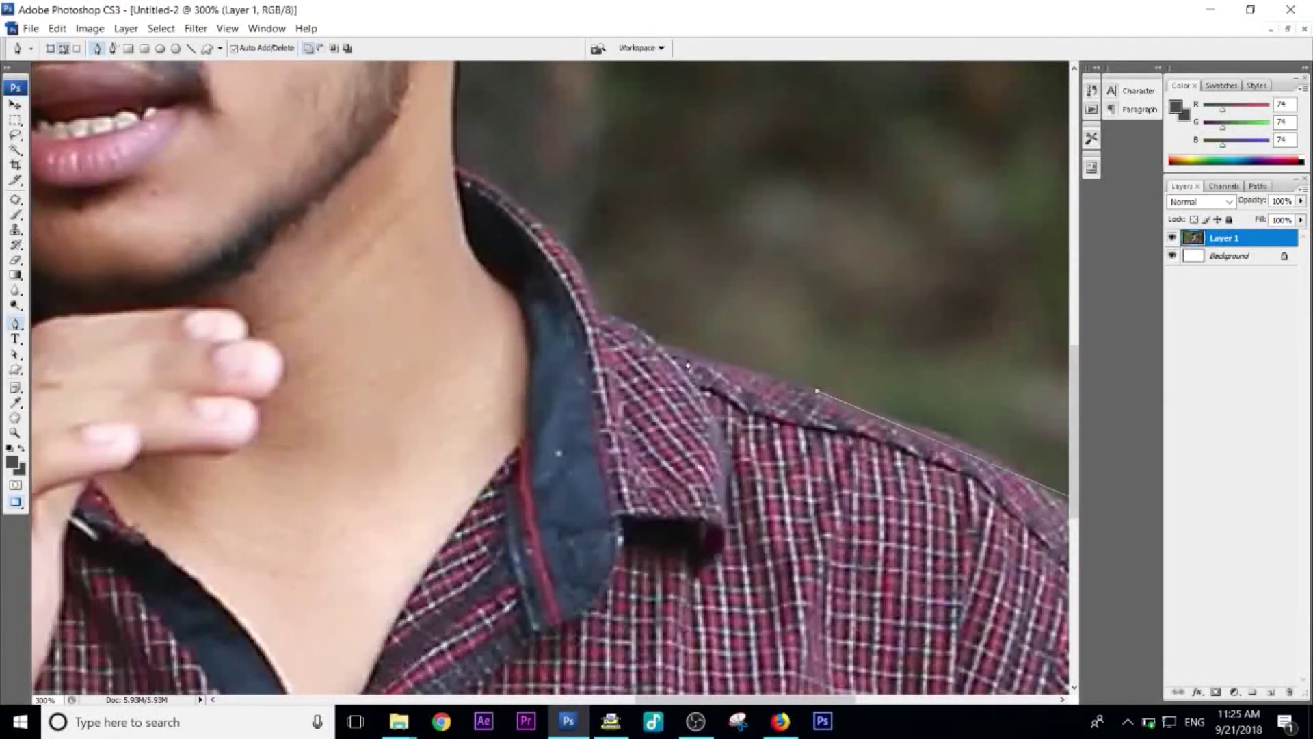
pyautogui.click(653, 337)
# - Extend the path along the collar and neck and around the outer edge of the ear to the hair
pyautogui.moveTo(588, 285); pyautogui.dragTo(748, 476)
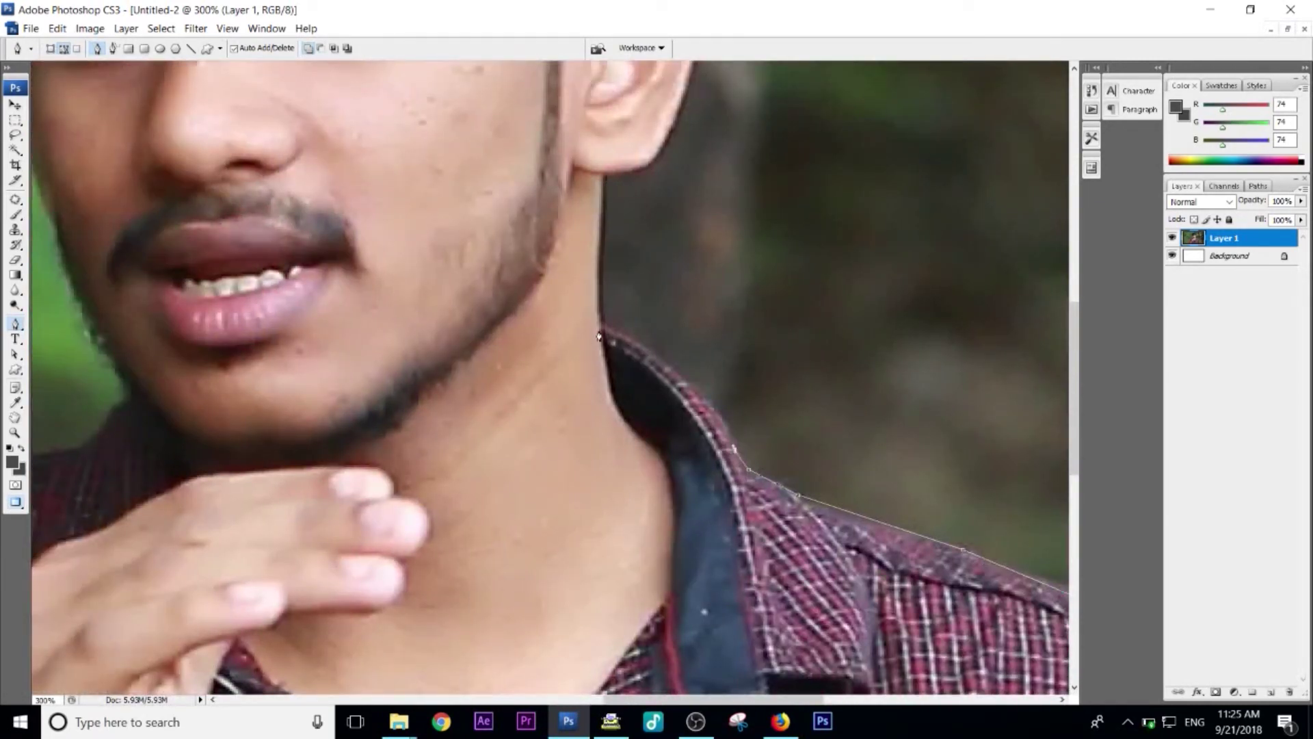
pyautogui.moveTo(603, 329); pyautogui.dragTo(536, 307)
pyautogui.moveTo(603, 332); pyautogui.dragTo(616, 448)
pyautogui.moveTo(619, 308); pyautogui.dragTo(554, 575)
pyautogui.moveTo(620, 545); pyautogui.dragTo(660, 504)
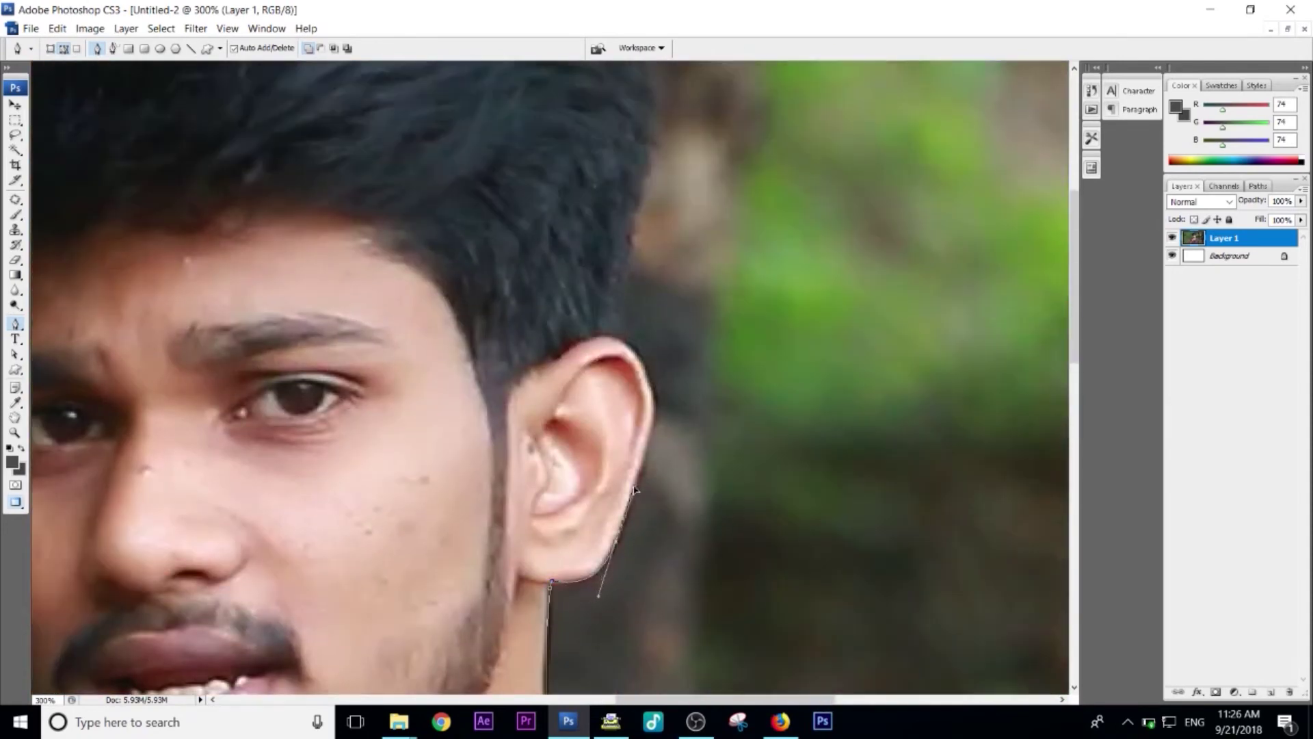
pyautogui.click(648, 420)
pyautogui.moveTo(648, 419); pyautogui.dragTo(706, 580)
pyautogui.moveTo(660, 492); pyautogui.dragTo(716, 510)
# - Trace the right side and top of the hair with closely placed path points
pyautogui.scroll(5, 684, 479)
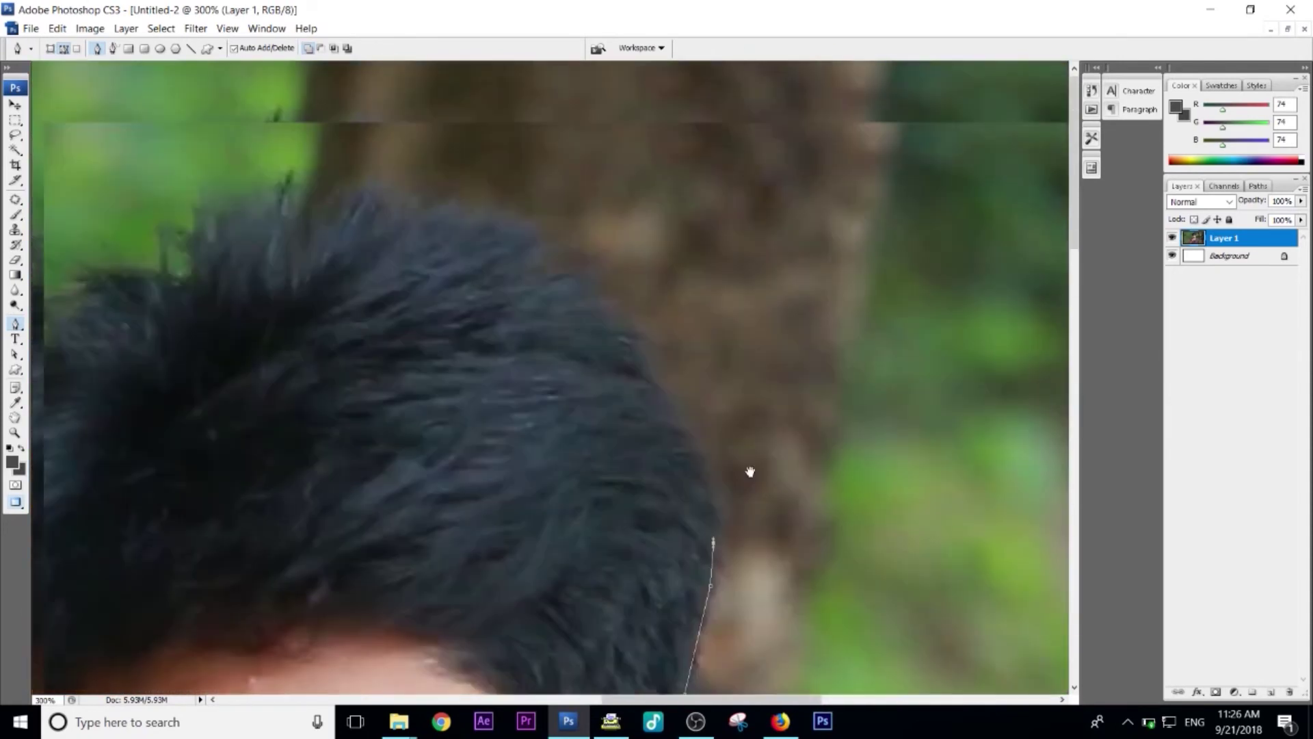
pyautogui.moveTo(666, 383); pyautogui.dragTo(749, 340)
pyautogui.click(705, 267)
pyautogui.click(604, 228)
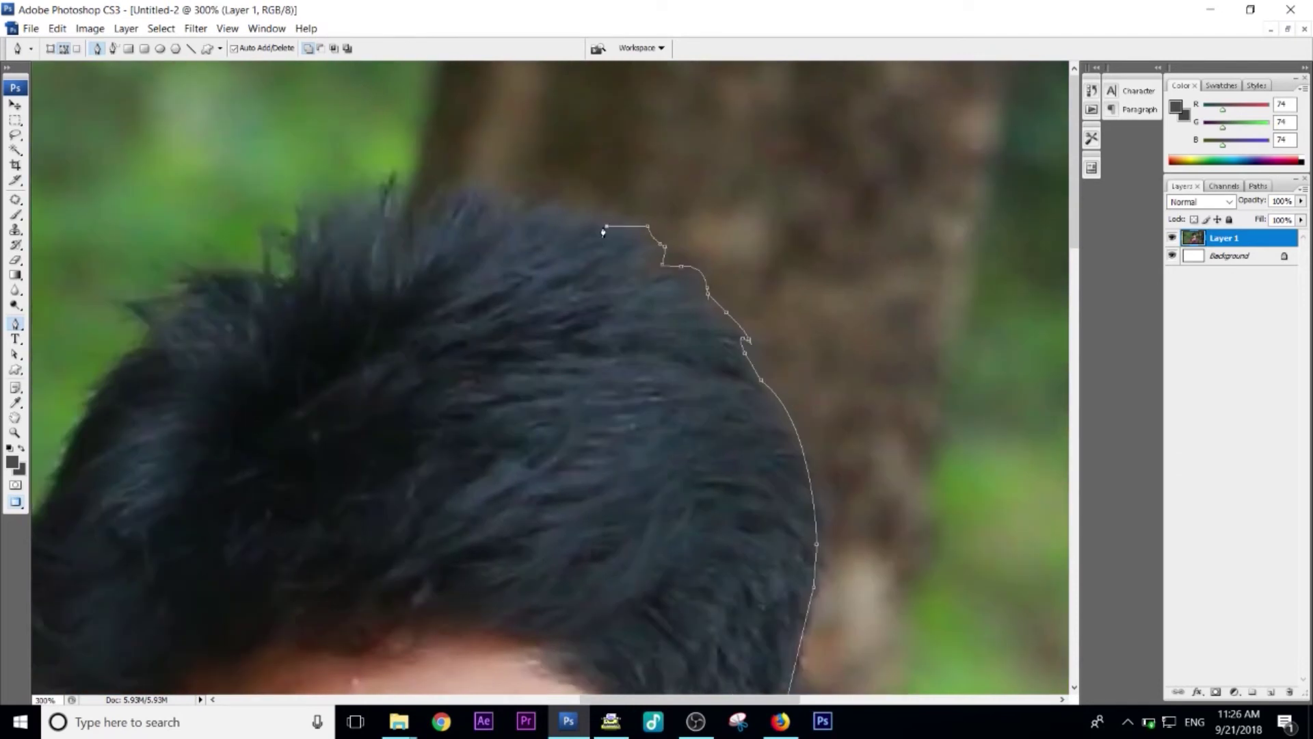
pyautogui.click(520, 188)
pyautogui.click(428, 200)
# - Continue the path around the spiky tufts and down the upper left edge of the hair
pyautogui.hscroll(-3, 429, 200)
pyautogui.click(704, 186)
pyautogui.click(617, 268)
pyautogui.click(540, 291)
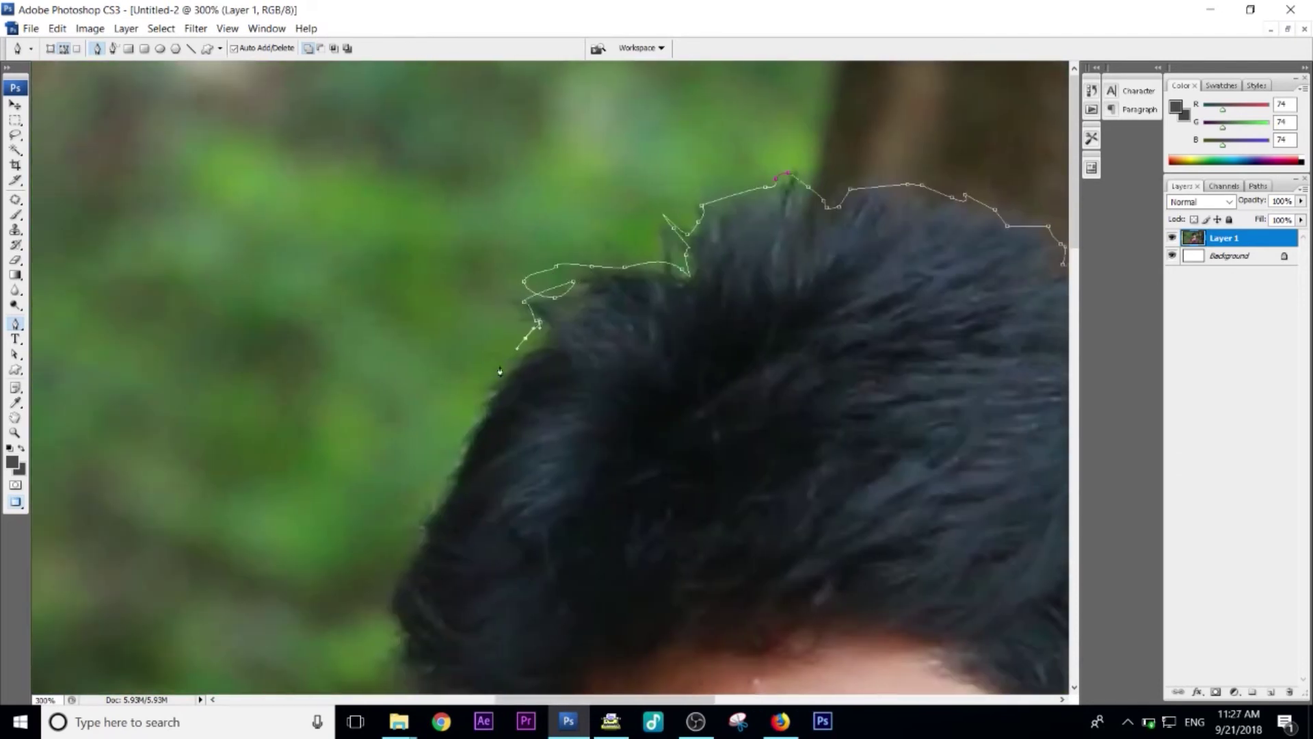
pyautogui.click(479, 397)
pyautogui.click(428, 523)
# - Continue the path down the left side of the hair to the temple
pyautogui.scroll(-5, 428, 523)
pyautogui.click(616, 291)
pyautogui.click(641, 383)
pyautogui.click(720, 427)
pyautogui.click(752, 505)
# - Extend the path from the temple along the cheek and bearded jawline
pyautogui.scroll(-5, 749, 523)
pyautogui.moveTo(722, 254); pyautogui.dragTo(732, 267)
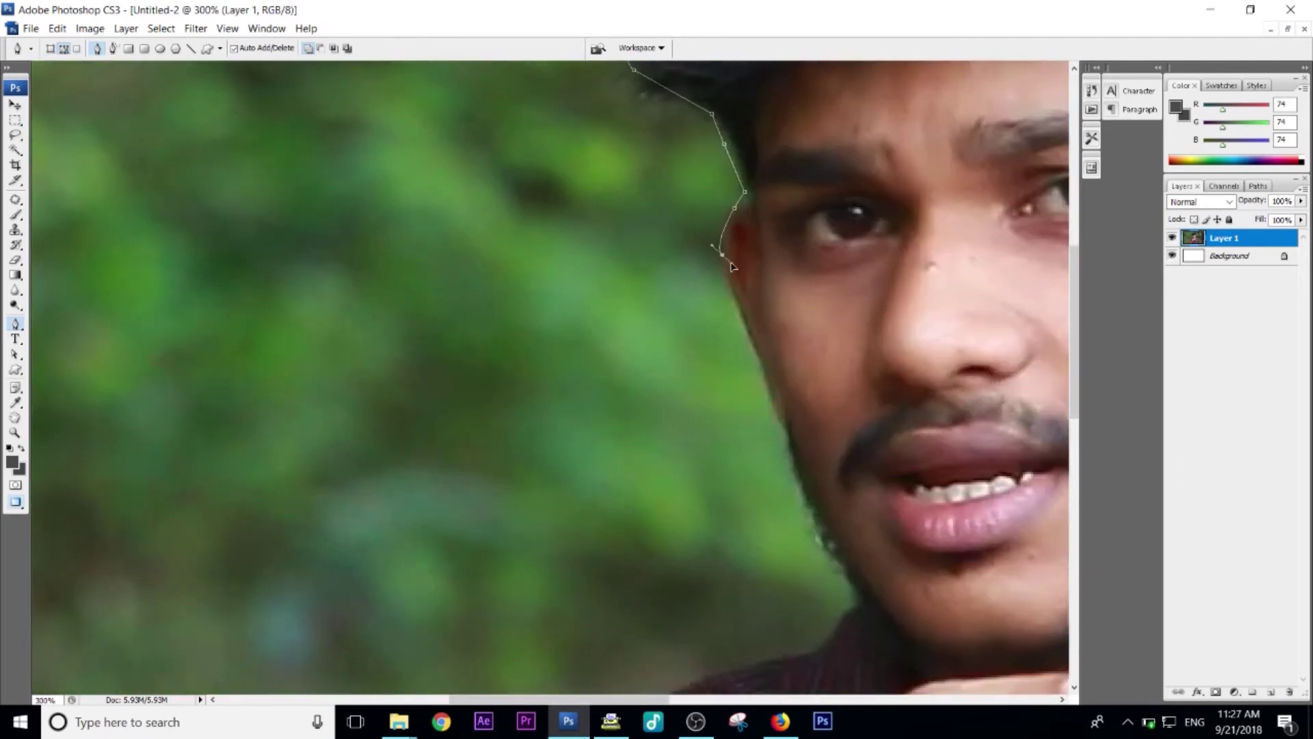
pyautogui.click(757, 356)
pyautogui.moveTo(767, 401); pyautogui.dragTo(771, 411)
pyautogui.click(815, 540)
# - Trace the path from the jaw over the left shoulder and down the outer edge of the shirt sleeve
pyautogui.scroll(-5, 816, 540)
pyautogui.click(749, 380)
pyautogui.click(534, 457)
pyautogui.click(413, 546)
pyautogui.scroll(-5, 413, 546)
pyautogui.scroll(-2, 360, 353)
pyautogui.click(353, 315)
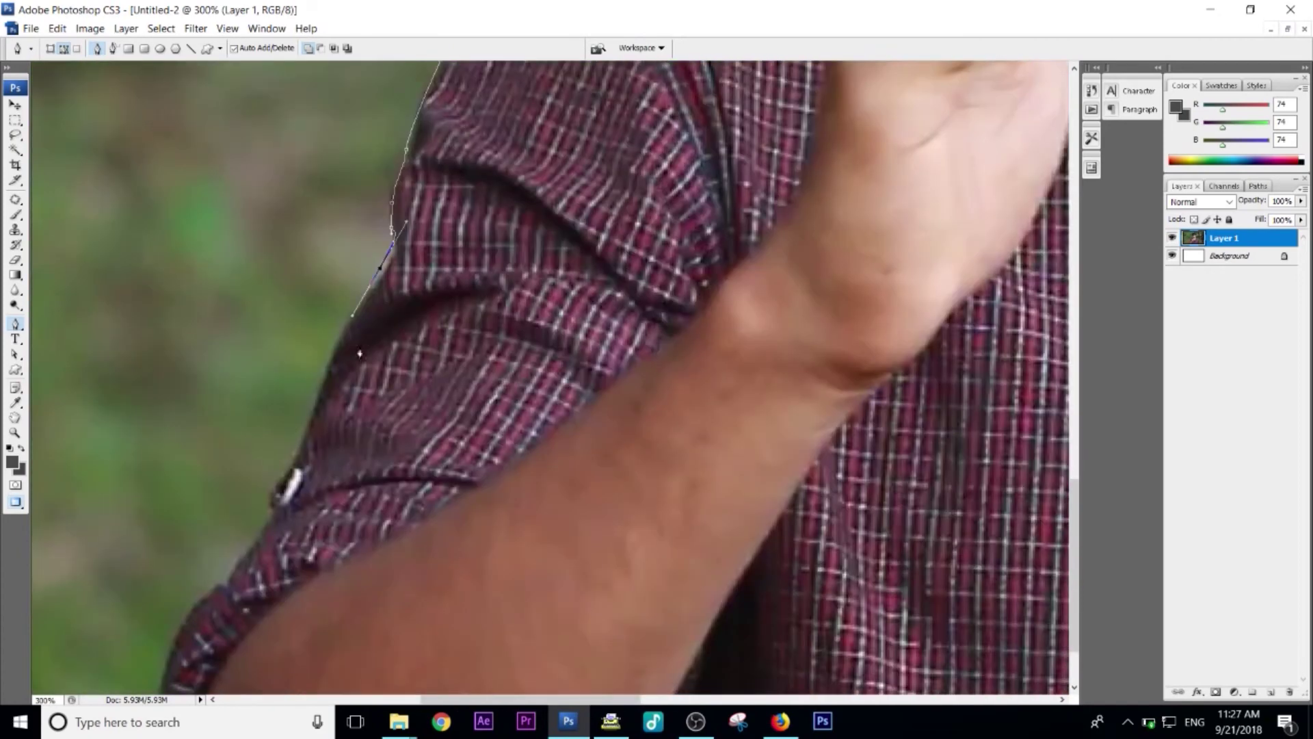
# - Close the path around the arm and the lower edge of the image, and turn it into a selection
pyautogui.hotkey('ctrl', '-')
pyautogui.hscroll(3, 360, 354)
pyautogui.hotkey('ctrl', '-')
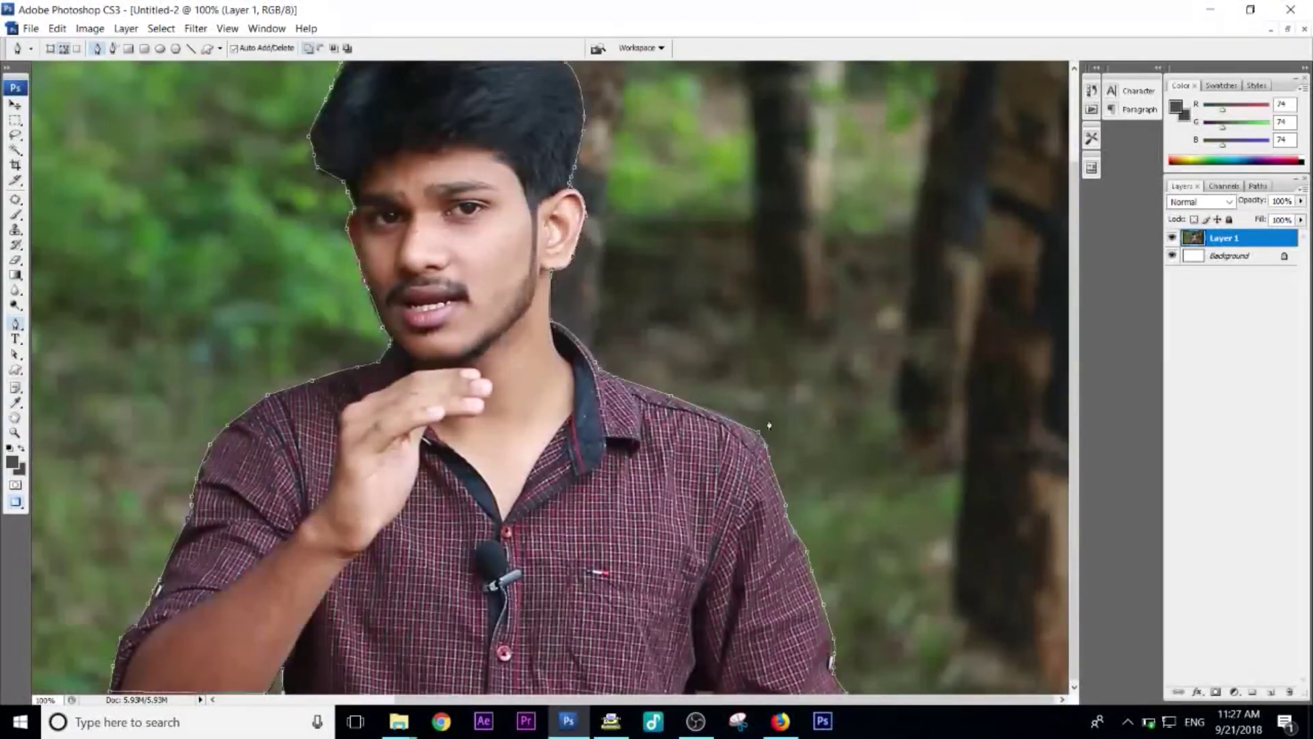
pyautogui.click(846, 695)
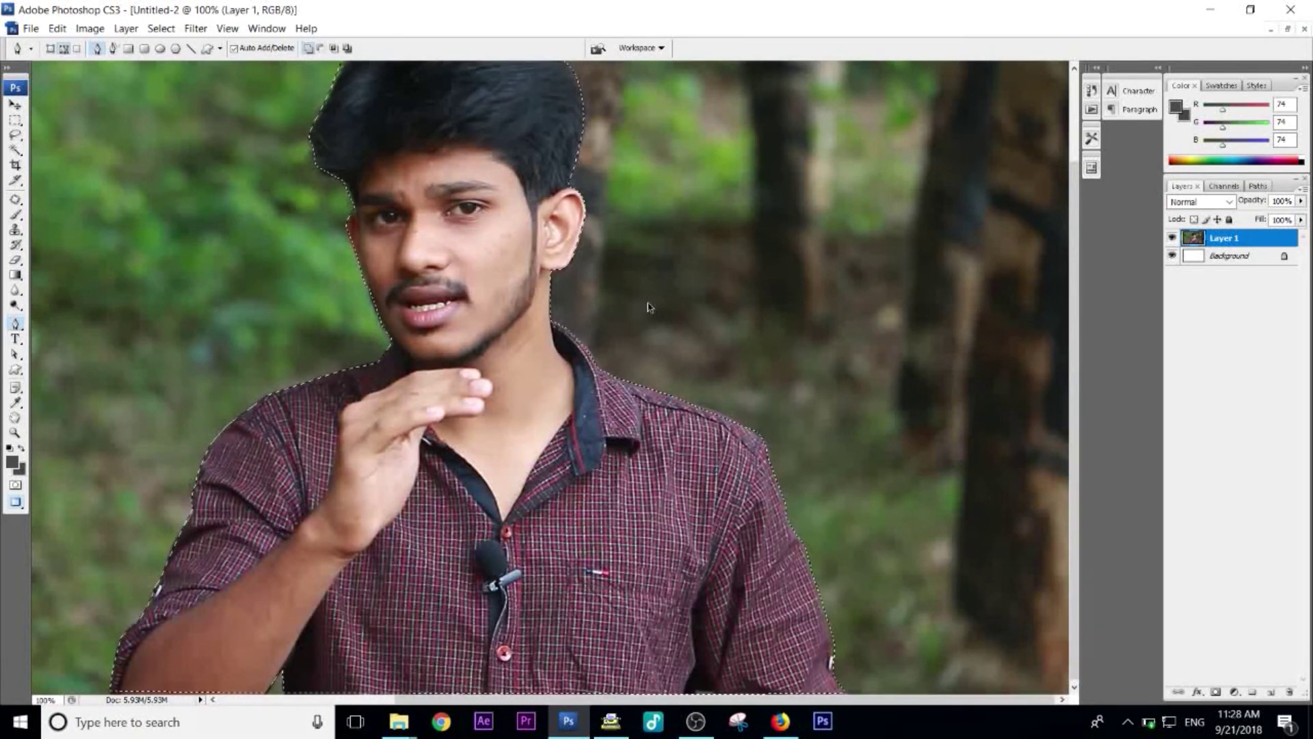
# - Feather the presenter selection by 1 pixel
pyautogui.hotkey('ctrl', 'alt', 'd')
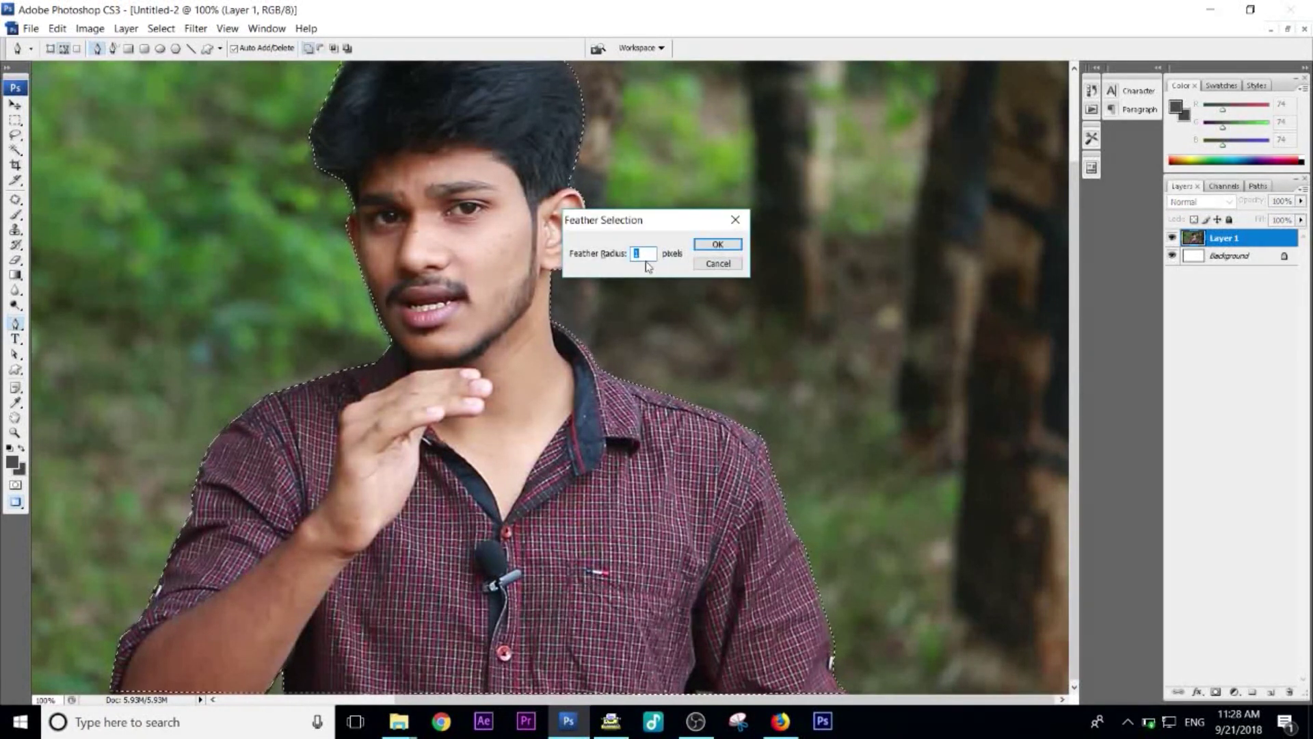
pyautogui.click(728, 248)
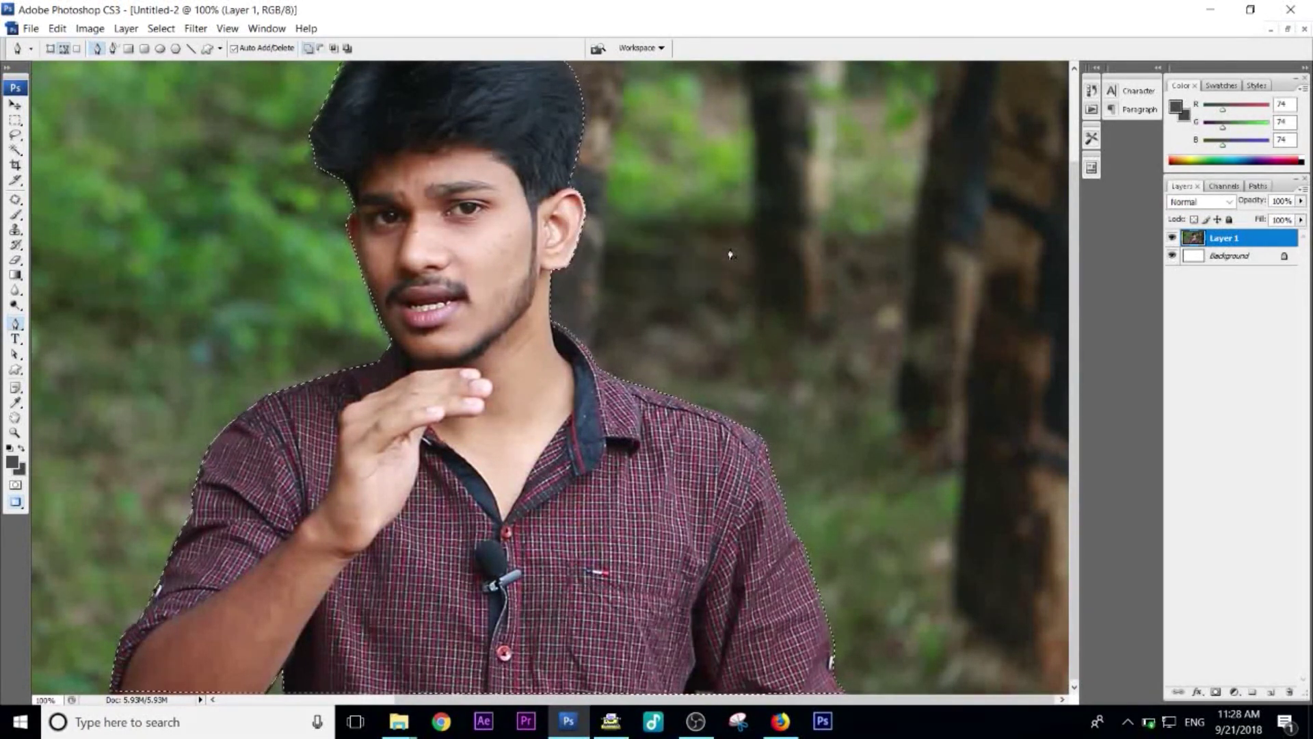
pyautogui.hotkey('ctrl', '-')
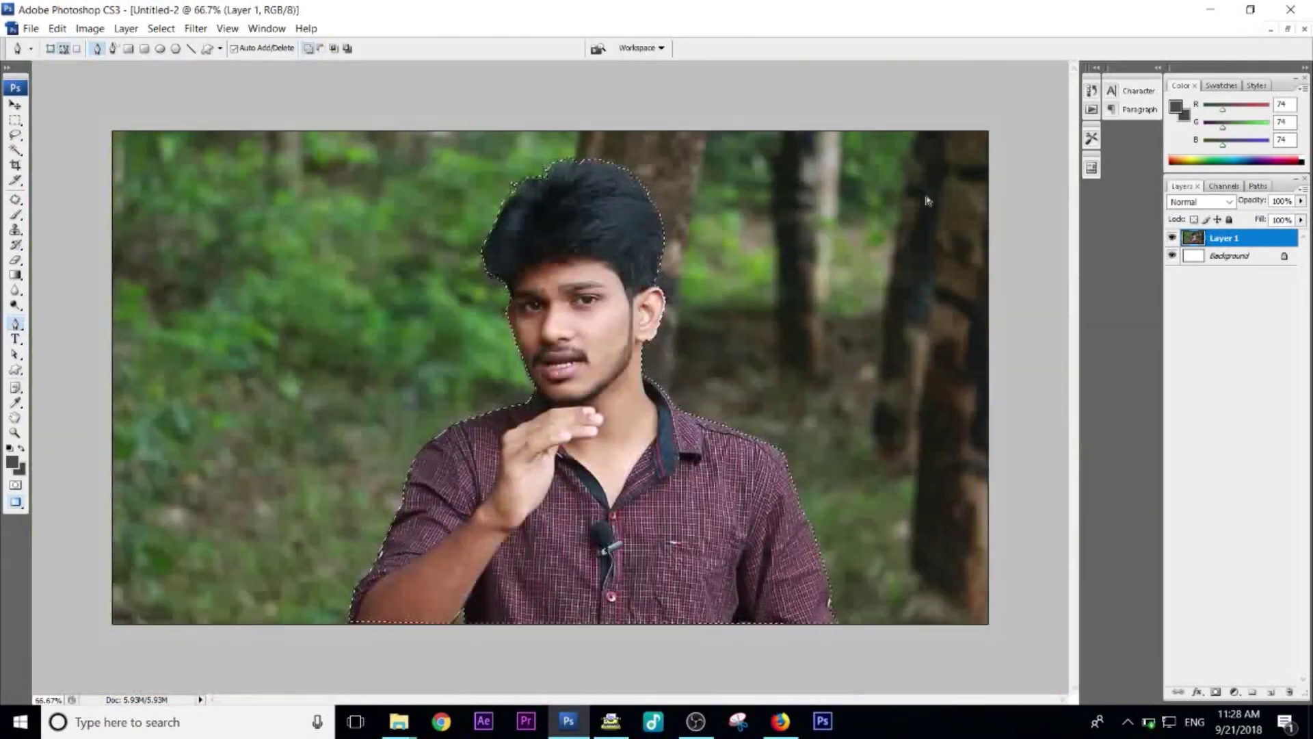
# - Move the selected presenter from the video frame into the banana thumbnail document and place him against the canvas's lower edge
pyautogui.click(1288, 29)
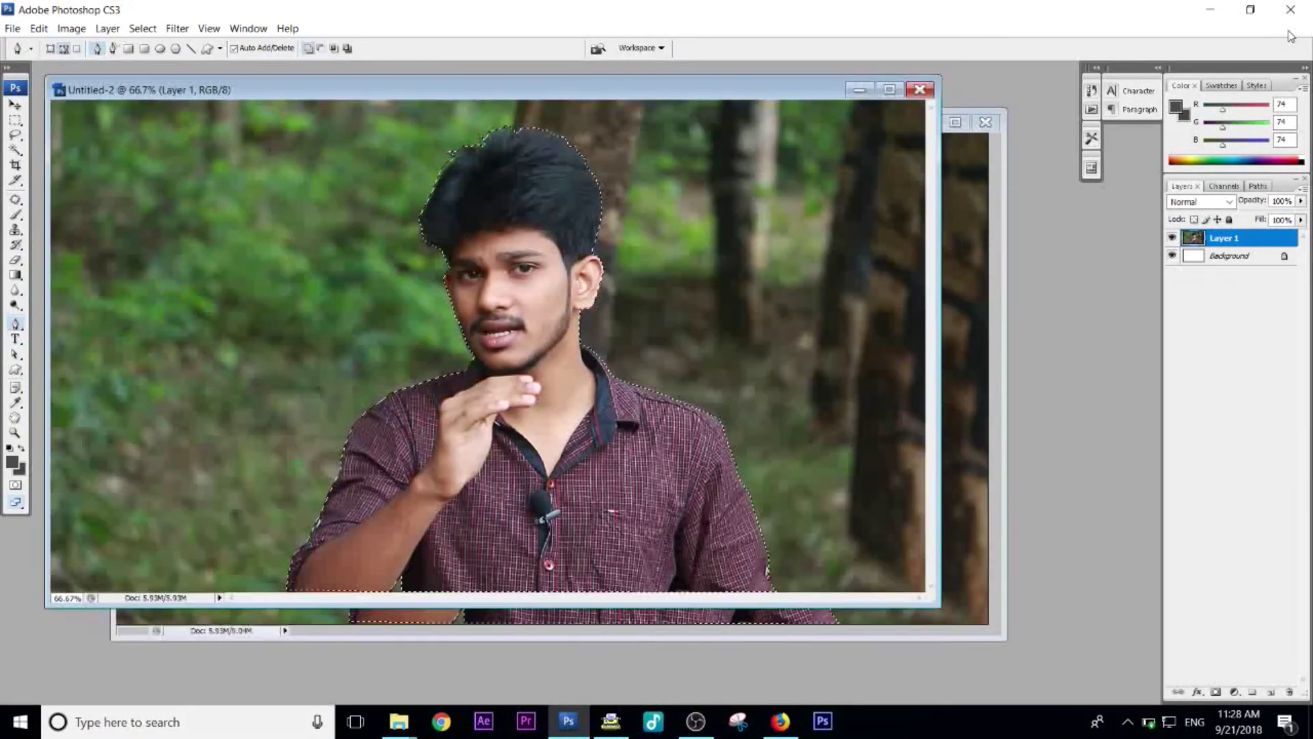
pyautogui.moveTo(762, 94); pyautogui.dragTo(587, 96)
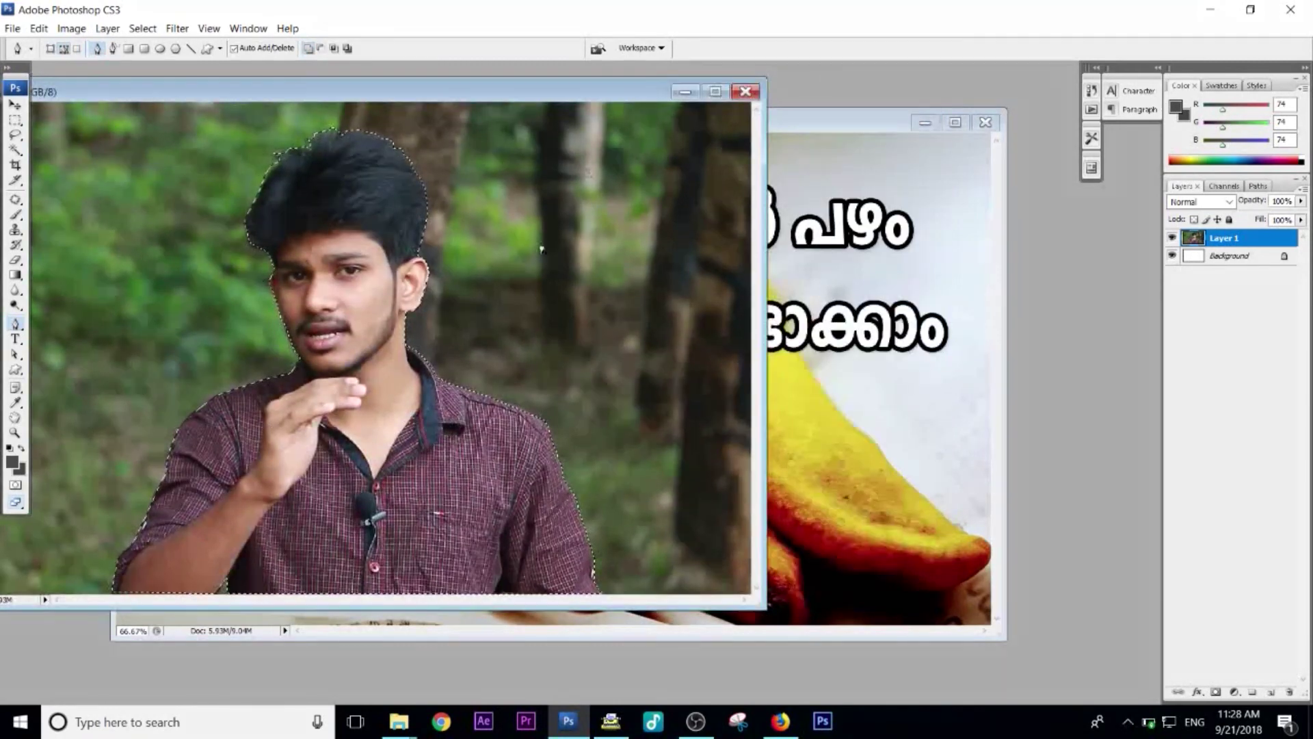
pyautogui.click(15, 104)
pyautogui.moveTo(608, 446); pyautogui.dragTo(848, 450)
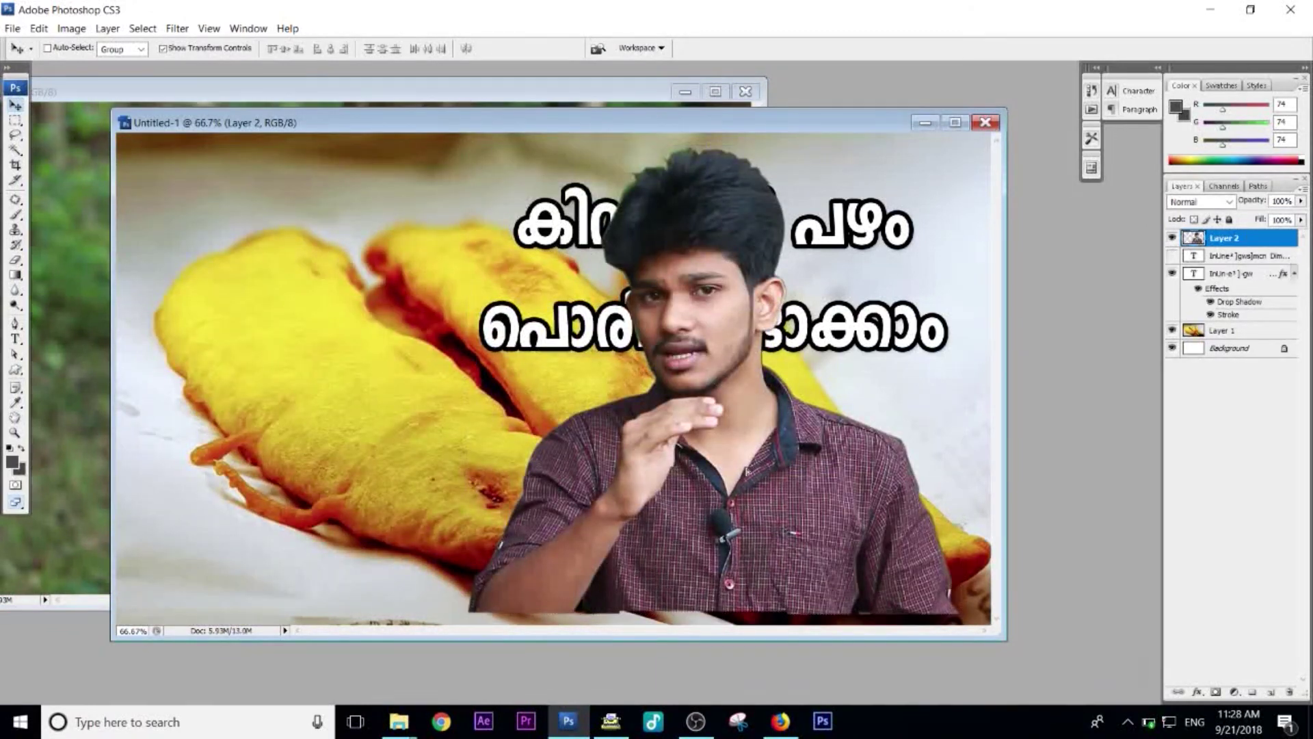
pyautogui.moveTo(745, 470); pyautogui.dragTo(652, 331)
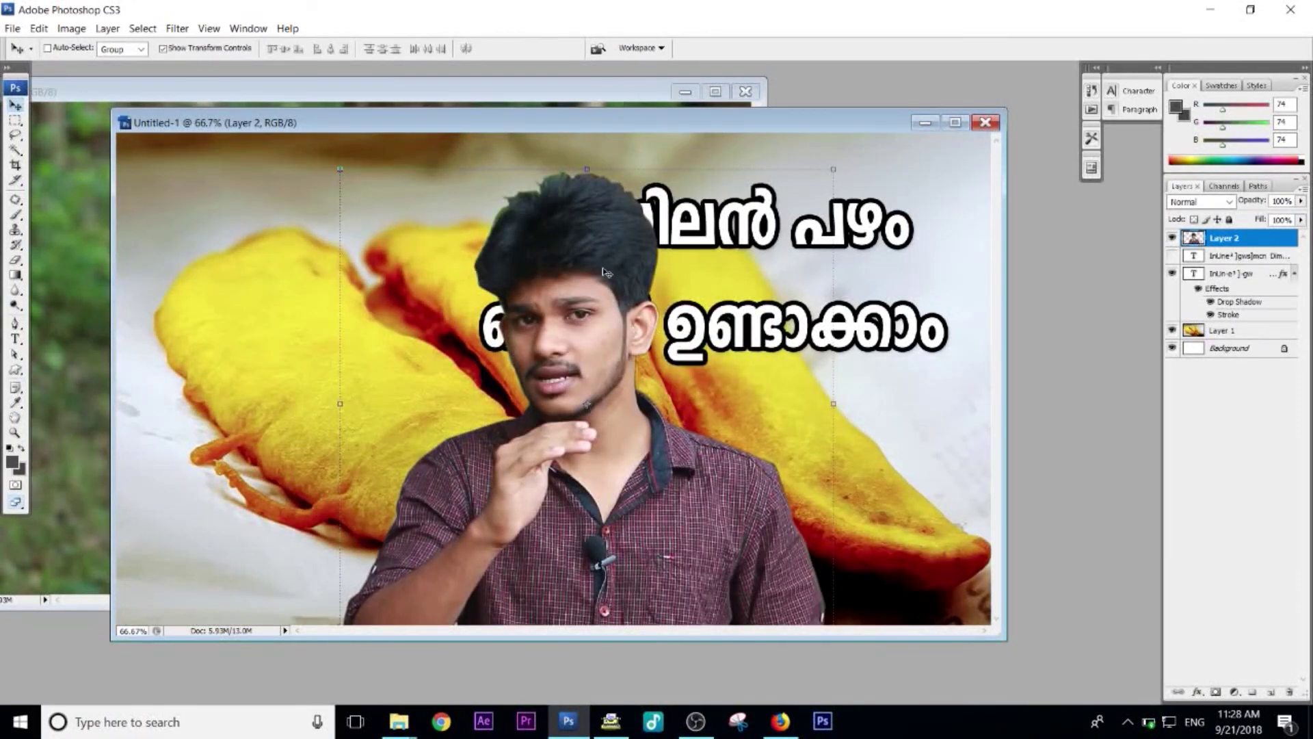
# - Maximize the thumbnail document and scale the presenter cutout down
pyautogui.click(956, 122)
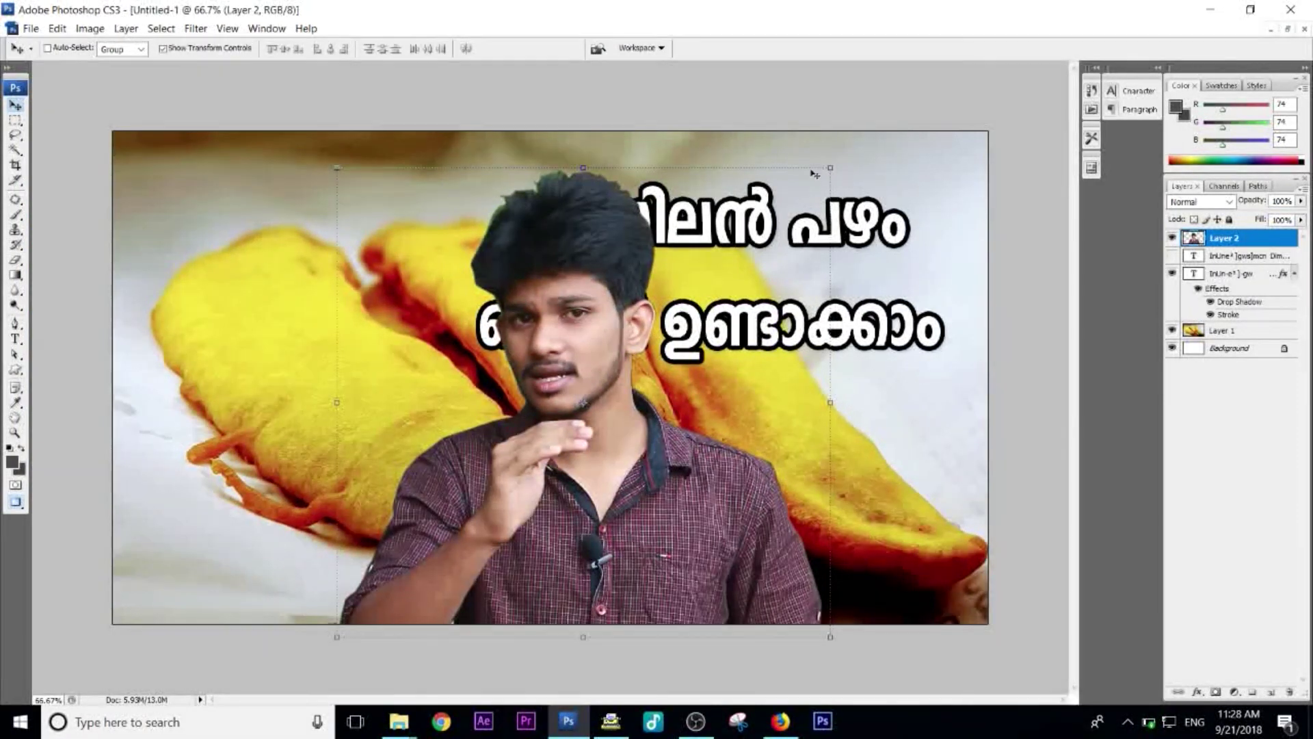
pyautogui.moveTo(829, 168); pyautogui.dragTo(748, 411)
pyautogui.press('Return')
# - Select the Eraser with the 27 px textured brush tip and enlarge it to 37 px for the presenter's hair edge
pyautogui.hotkey('ctrl', '+')
pyautogui.hotkey('ctrl', '+')
pyautogui.scroll(5, 448, 166)
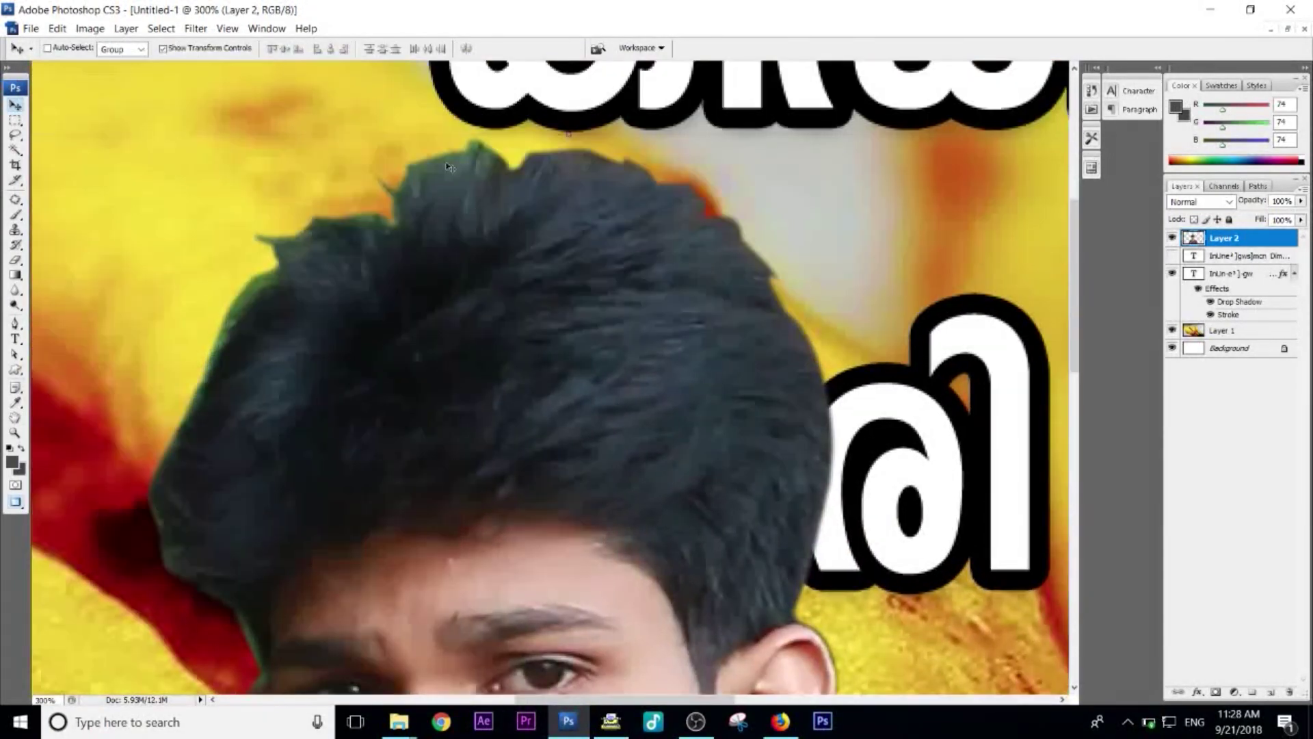
pyautogui.click(15, 260)
pyautogui.rightClick(507, 295)
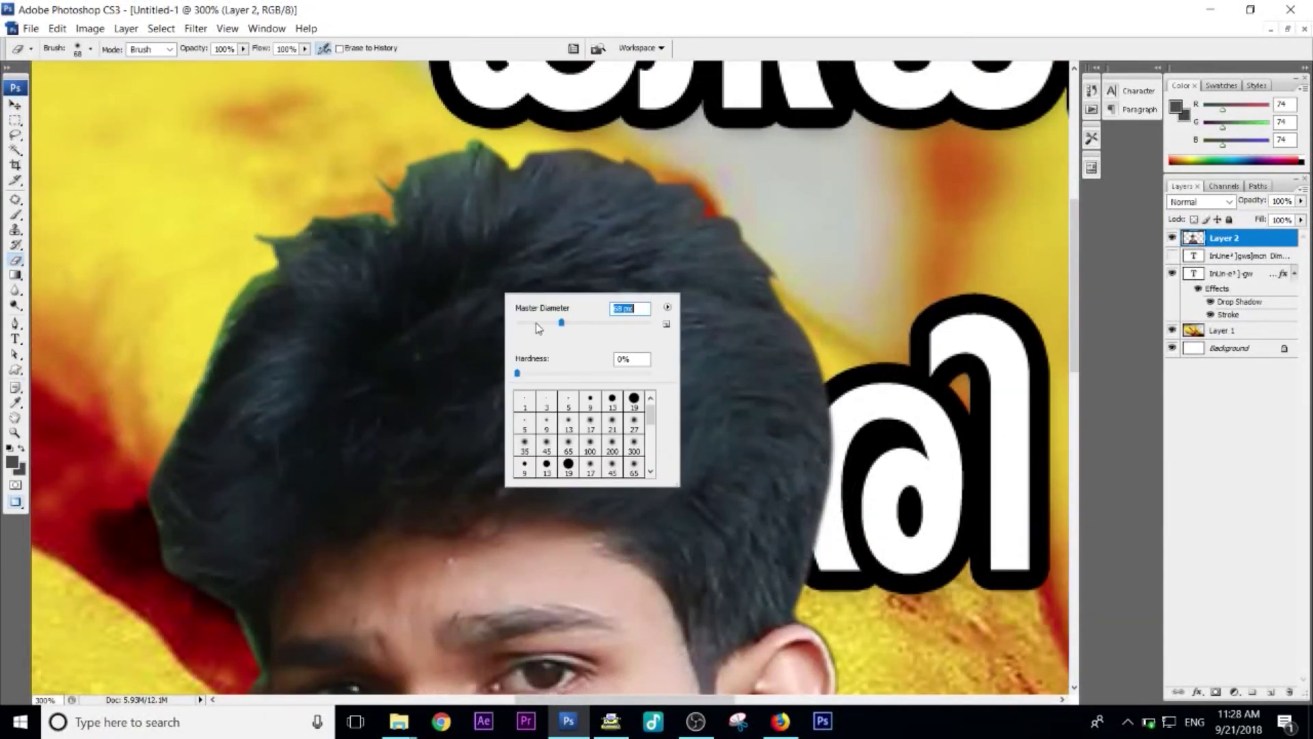
pyautogui.scroll(-1, 581, 438)
pyautogui.click(634, 472)
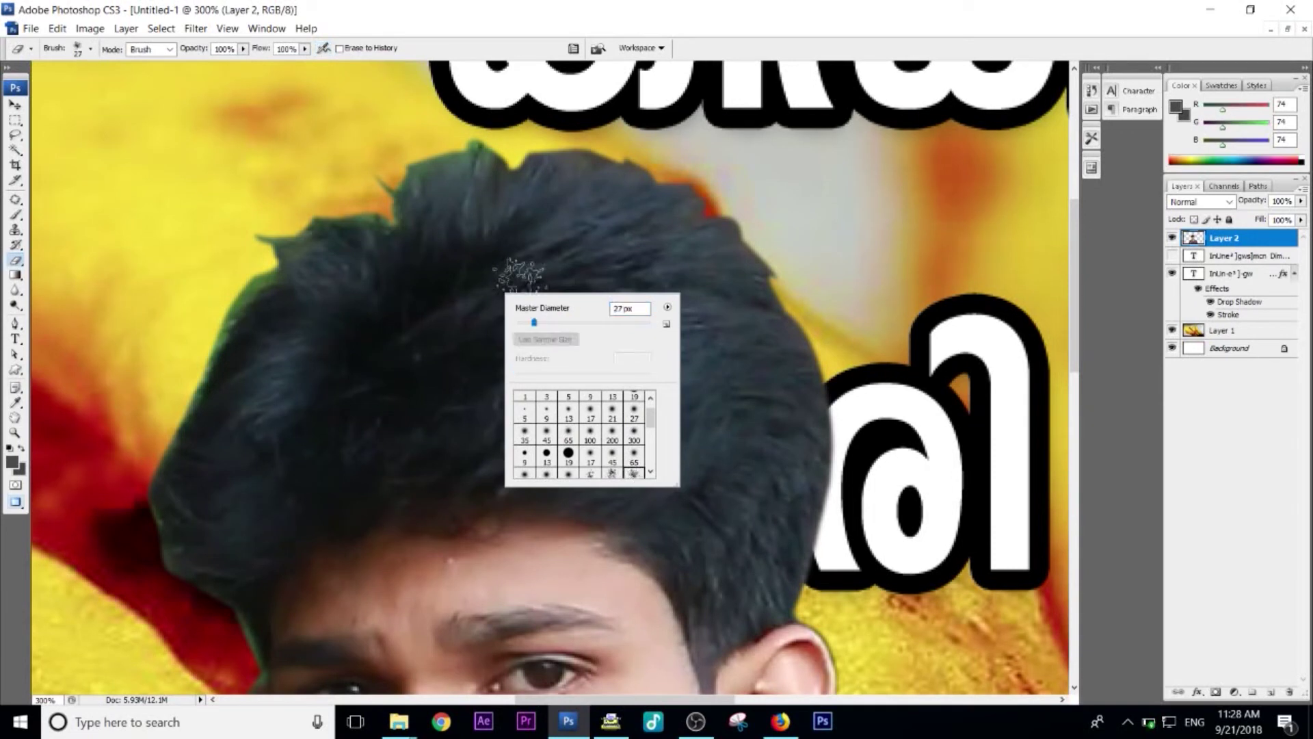
pyautogui.press(']')
pyautogui.click(783, 212)
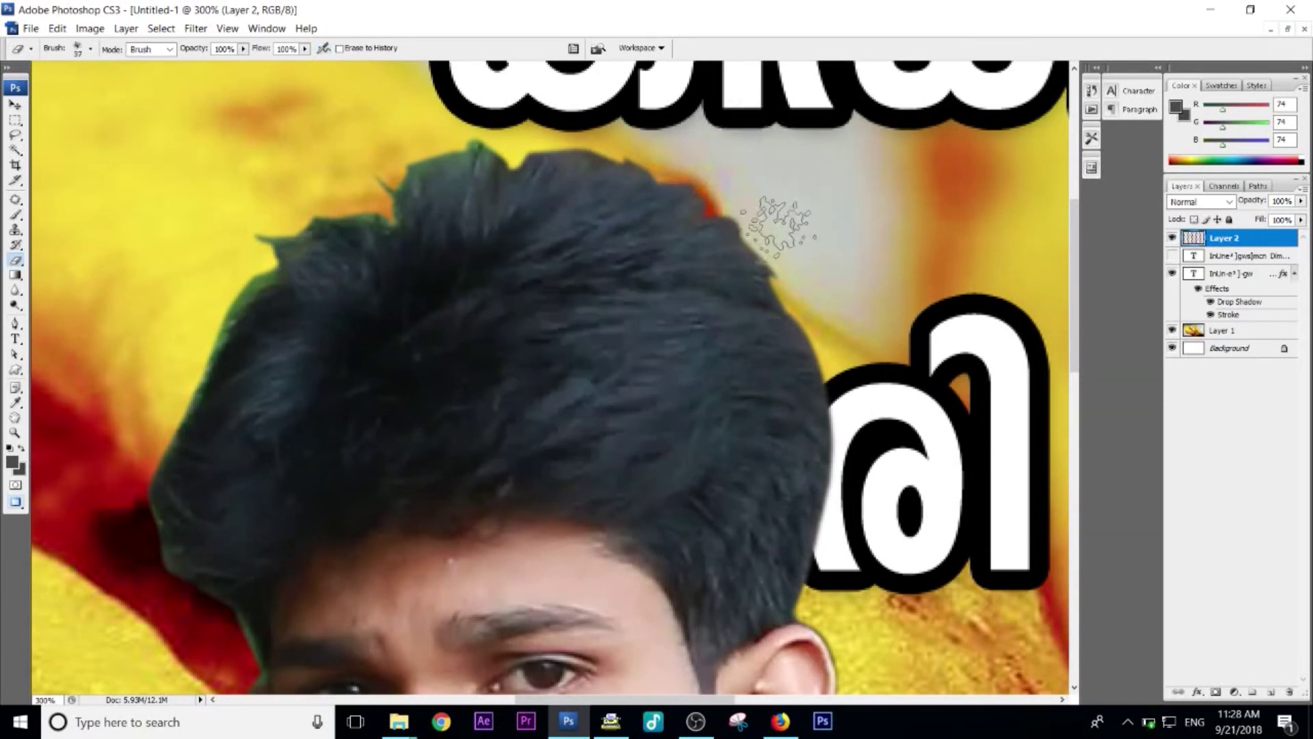
# - Switch to the other 27 px spatter tip, enlarge it slightly, and erase the fringe along the top of the hair
pyautogui.rightClick(835, 238)
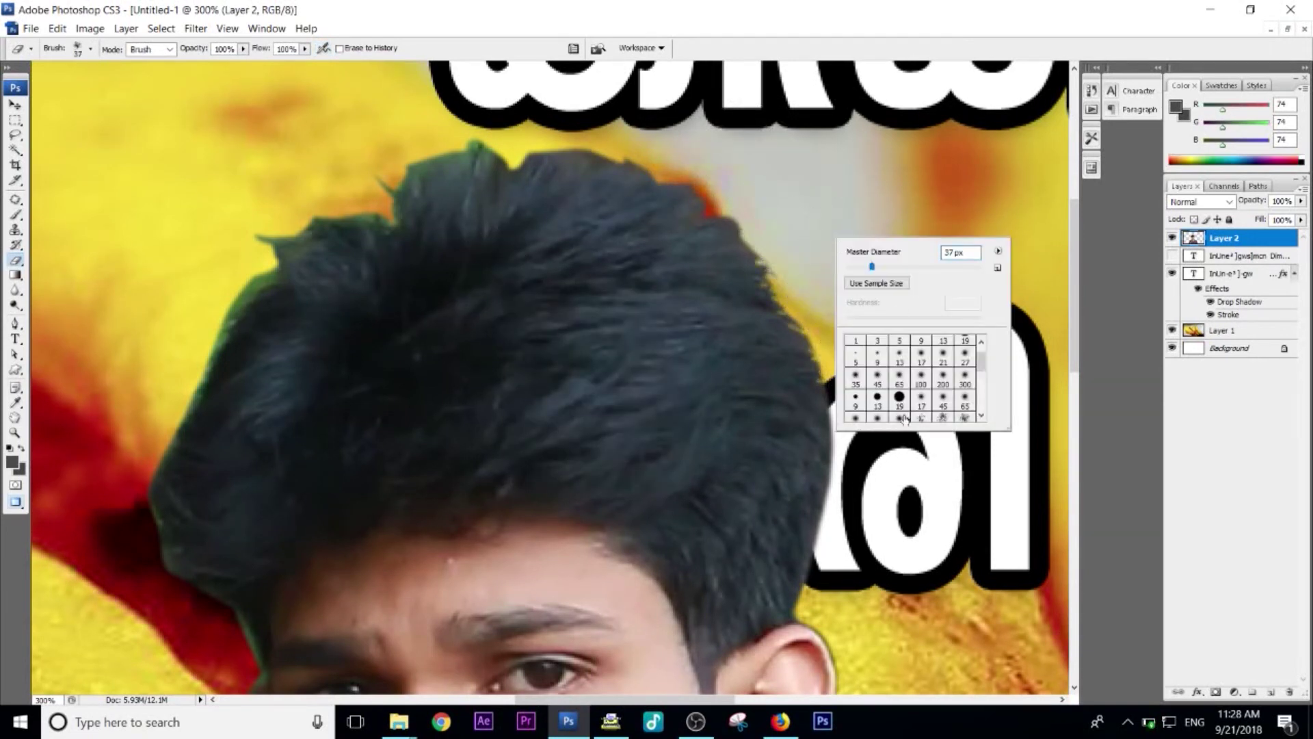
pyautogui.click(942, 411)
pyautogui.click(964, 410)
pyautogui.moveTo(865, 267); pyautogui.dragTo(878, 267)
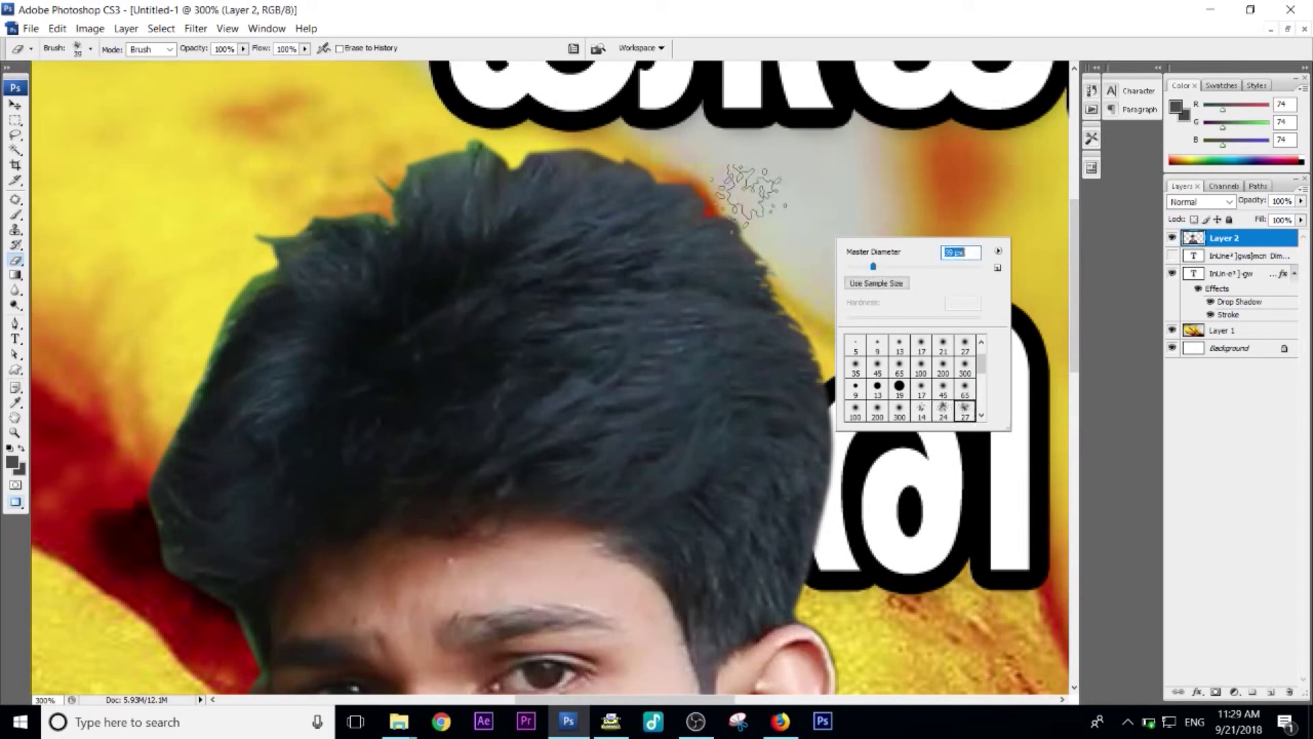
pyautogui.click(714, 174)
pyautogui.moveTo(649, 109)
pyautogui.mouseDown()
pyautogui.moveTo(527, 122)
pyautogui.moveTo(496, 99)
pyautogui.moveTo(417, 144)
pyautogui.moveTo(430, 178)
pyautogui.moveTo(383, 164)
pyautogui.mouseUp()
# - Scale the presenter cutout to 105.3% and position it in the lower-left corner of the canvas
pyautogui.hotkey('ctrl', '0')
pyautogui.press('v')
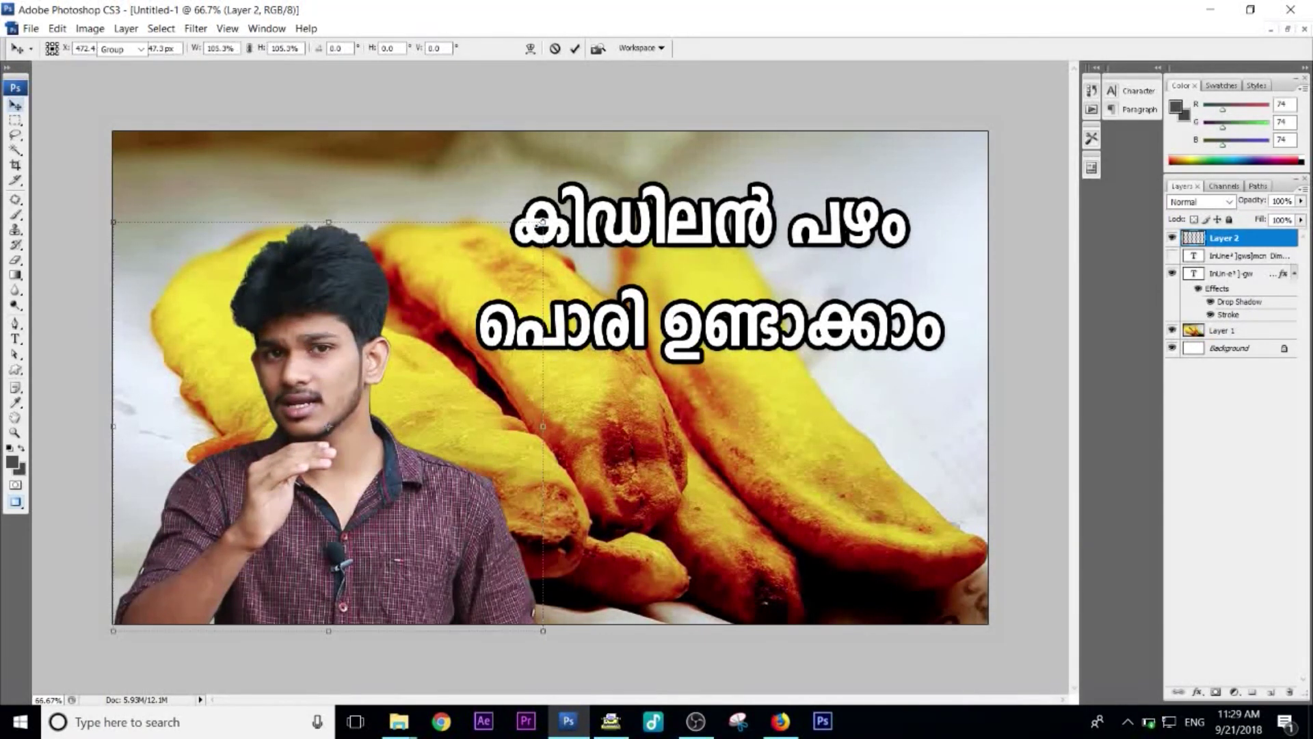
# - Add a white stroke layer style with a size of 6 px around the presenter cutout
pyautogui.rightClick(1226, 240)
pyautogui.click(1235, 265)
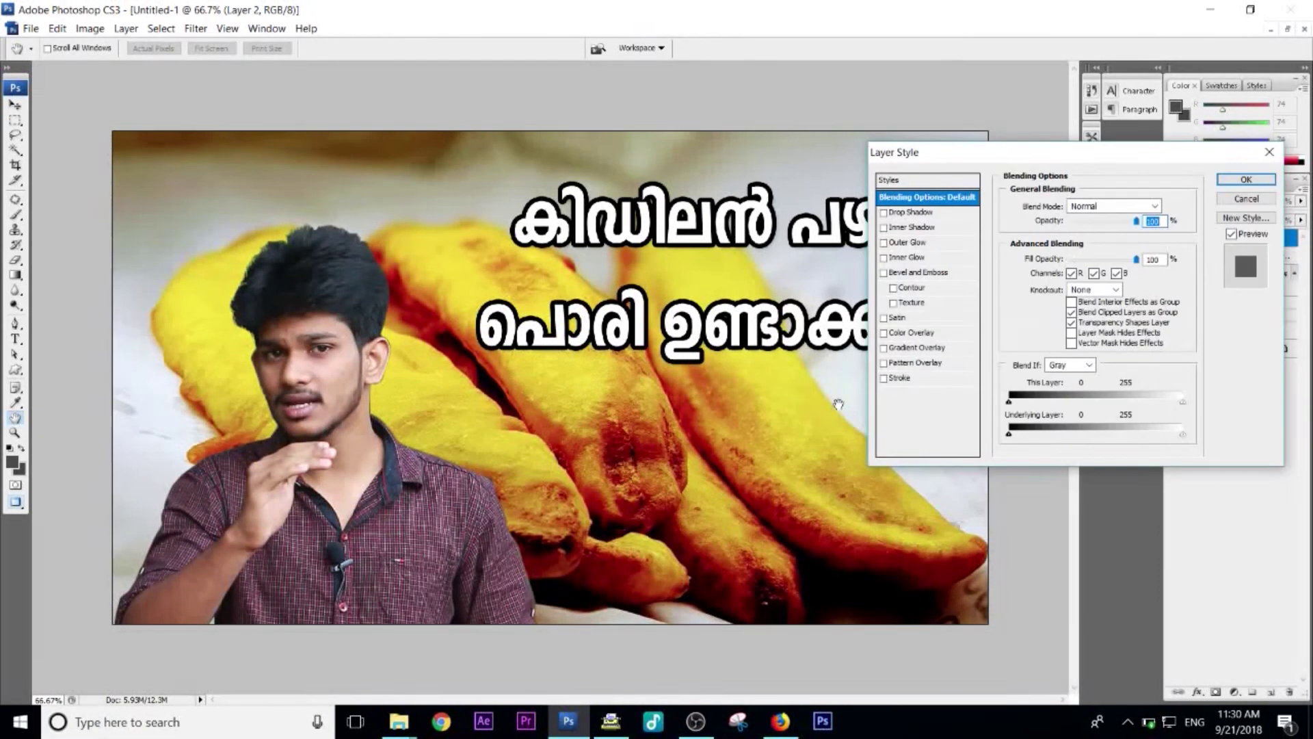
pyautogui.click(882, 379)
pyautogui.click(905, 378)
pyautogui.click(1031, 440)
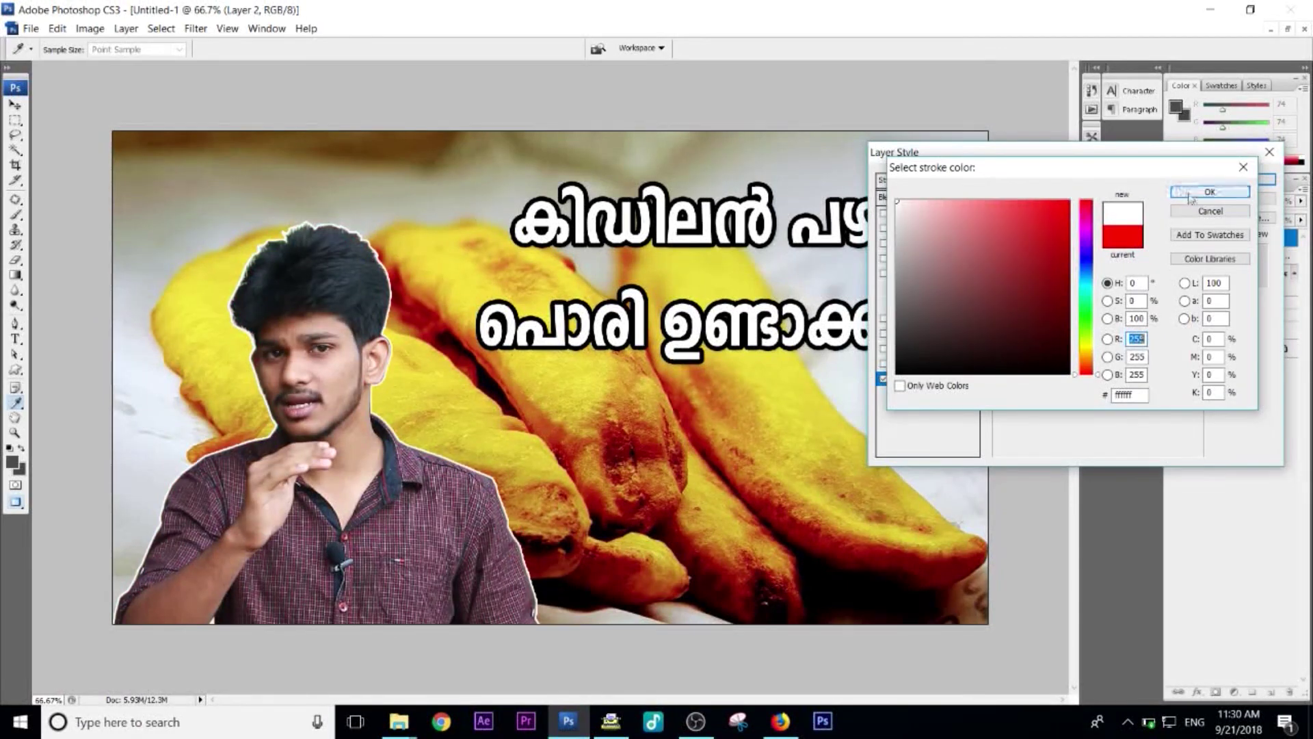
pyautogui.click(1210, 191)
pyautogui.write('6')
pyautogui.press('Return')
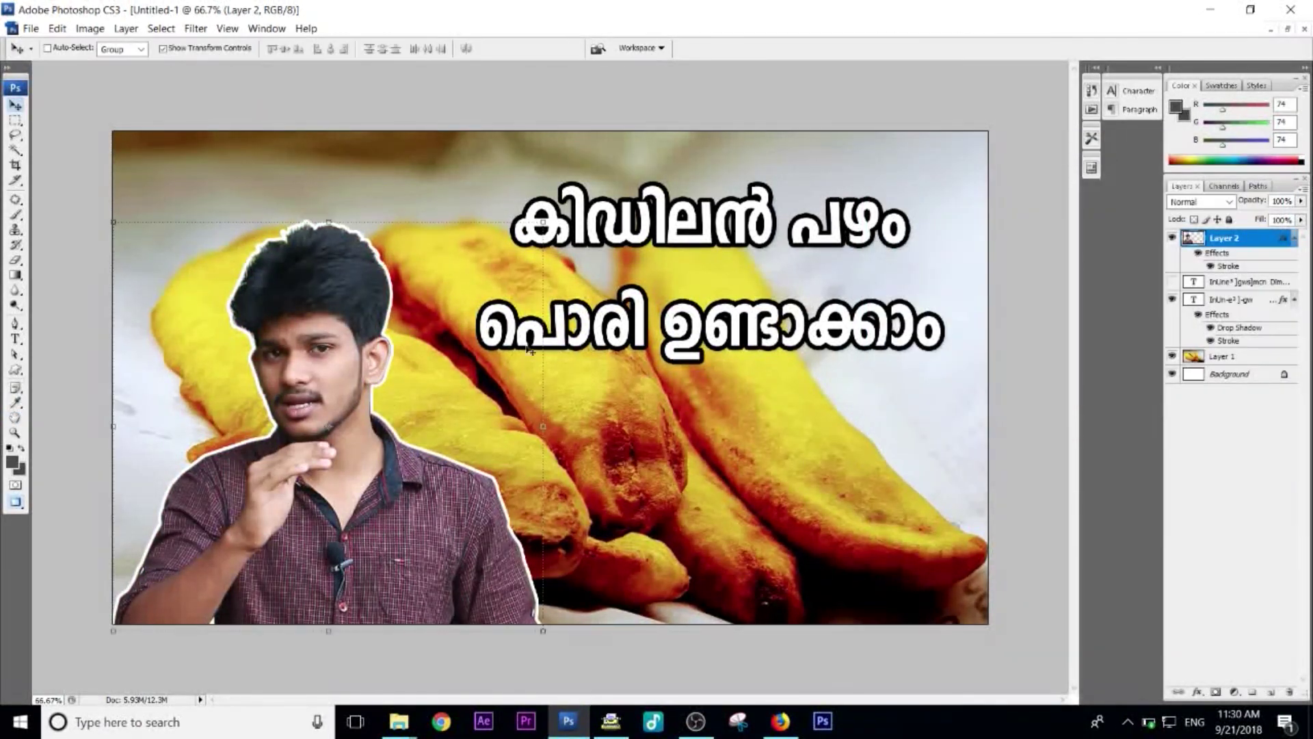
# - Shift the Malayalam title slightly down and to the left
pyautogui.press('v')
pyautogui.moveTo(590, 336); pyautogui.dragTo(580, 348)
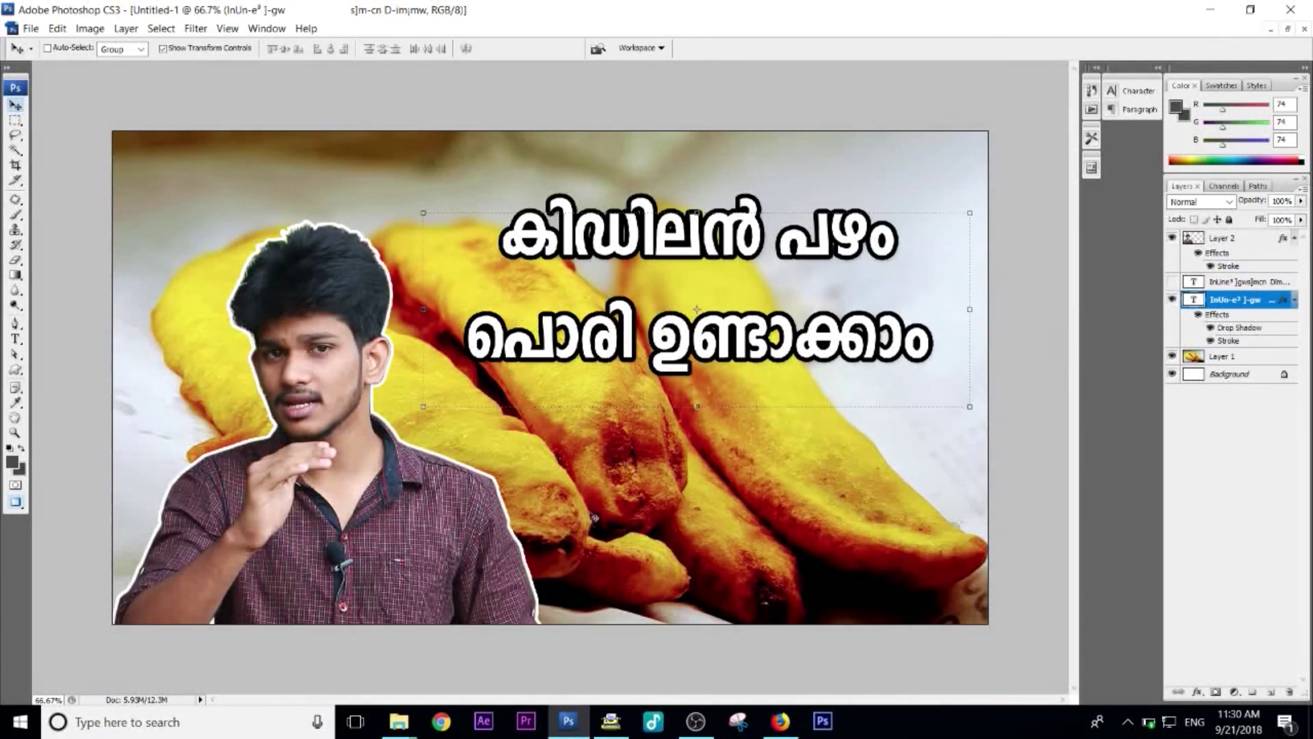
# - Add a text box over the bananas below the title and enter the channel name "tech Drops"
pyautogui.press('t')
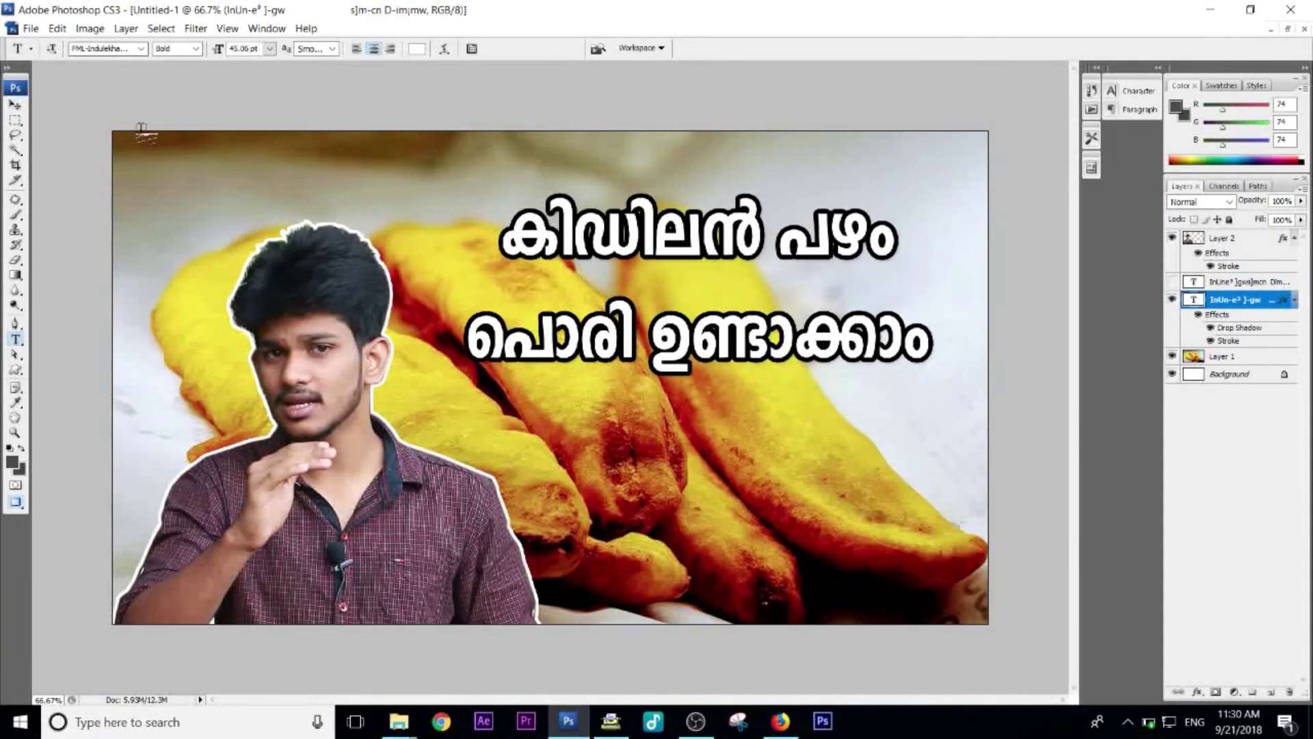
pyautogui.moveTo(731, 512); pyautogui.dragTo(841, 512)
pyautogui.write('ലേരവ ഉ്രീറ')
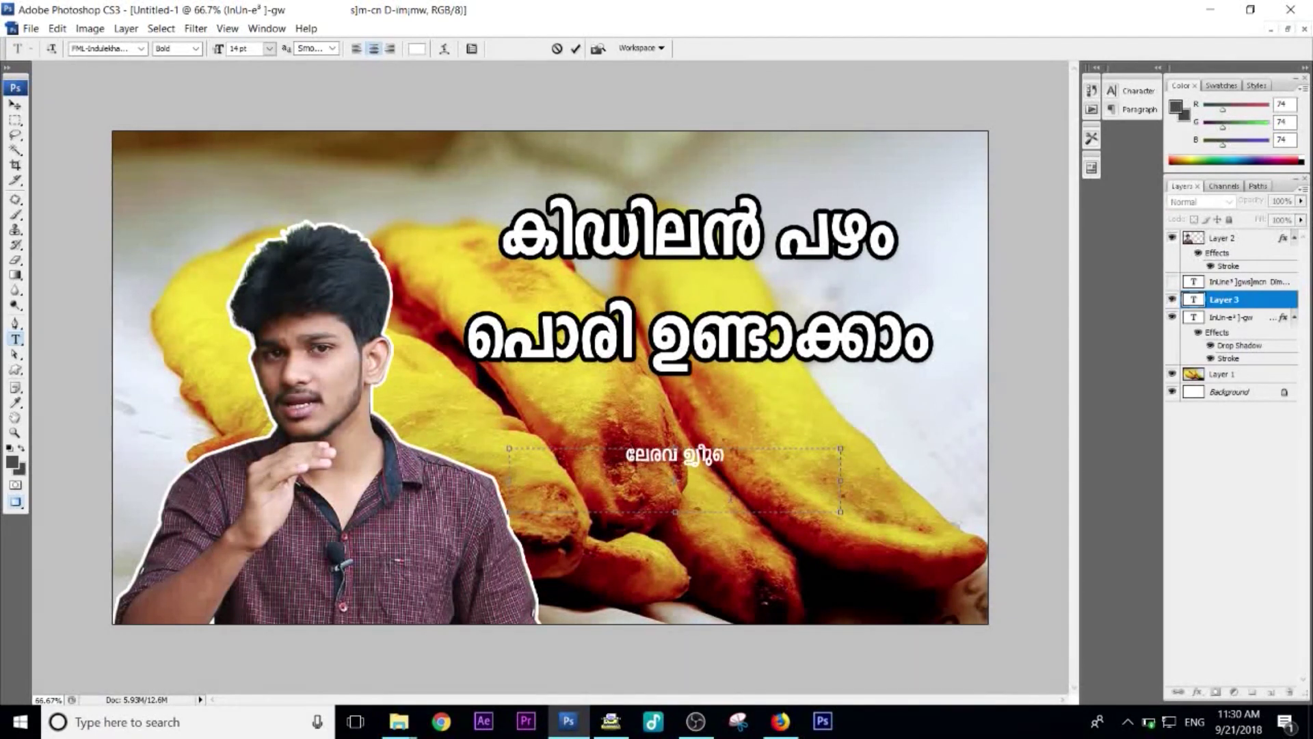
# - Set the new text's font to Arial and capitalize its first letter so it reads "Tech Drops"
pyautogui.hotkey('ctrl', 'a')
pyautogui.click(140, 48)
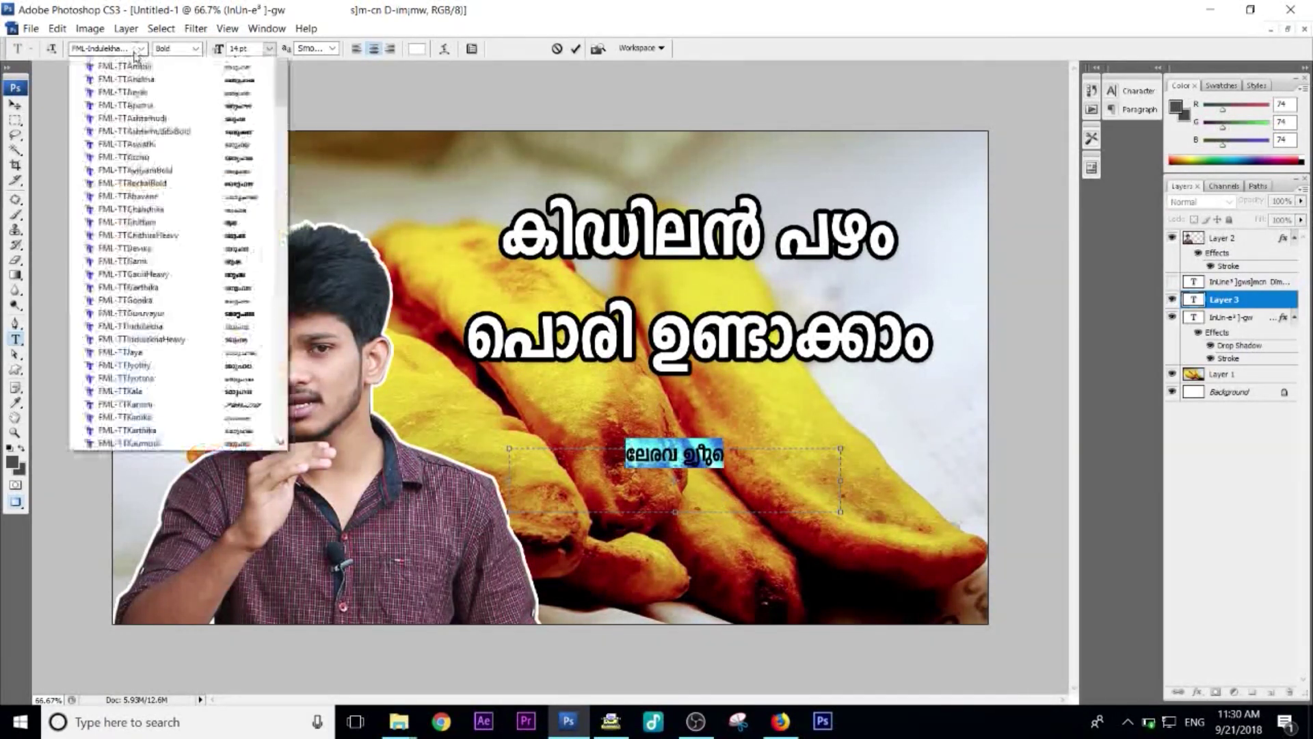
pyautogui.click(125, 49)
pyautogui.write('Arial')
pyautogui.press('Return')
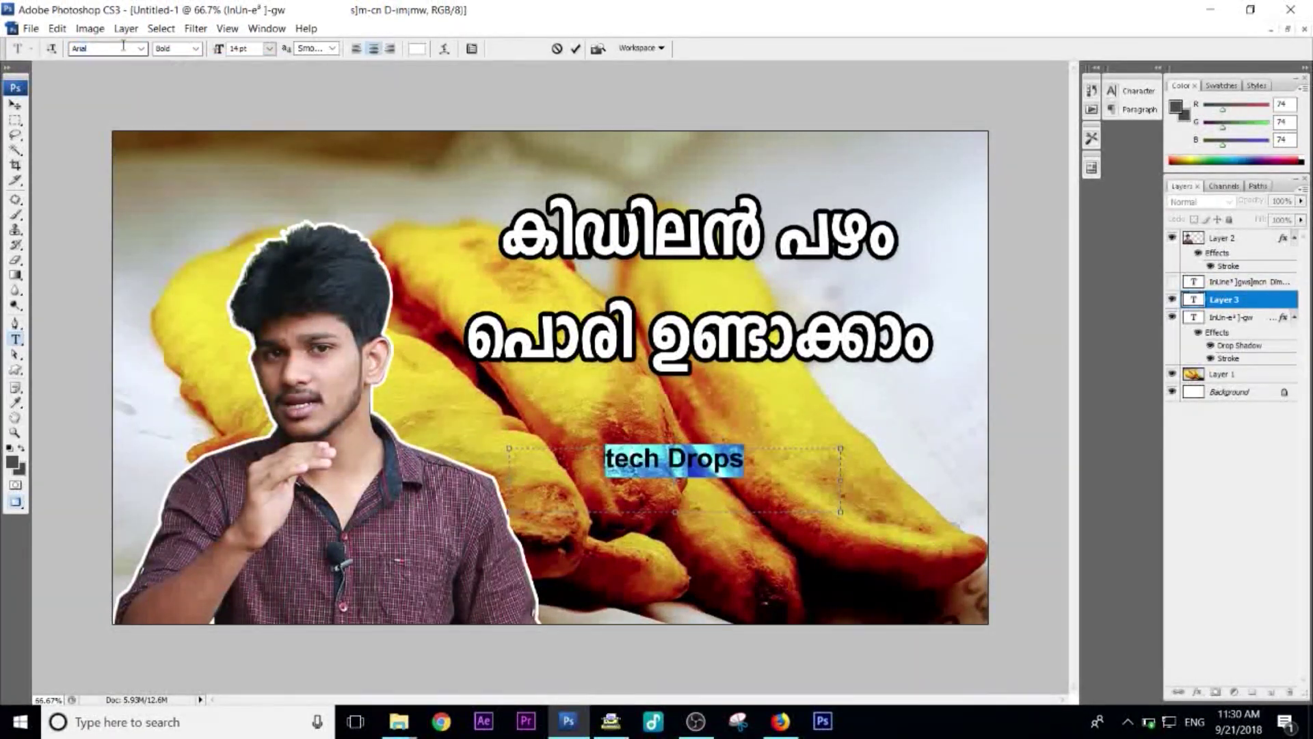
pyautogui.click(613, 458)
pyautogui.press('BackSpace')
pyautogui.write('T')
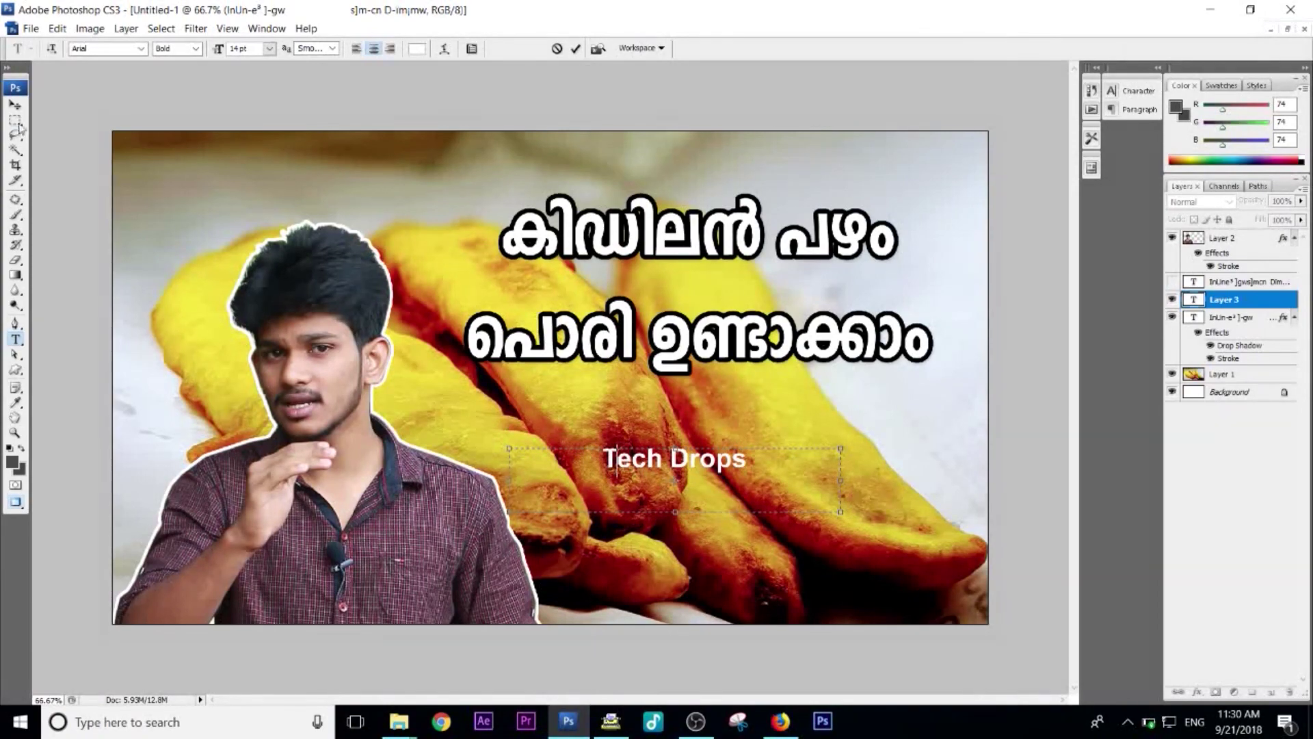
# - Move the Tech Drops text to the right over the lower bananas and reduce its layer opacity to 48%
pyautogui.click(15, 104)
pyautogui.moveTo(674, 458); pyautogui.dragTo(710, 483)
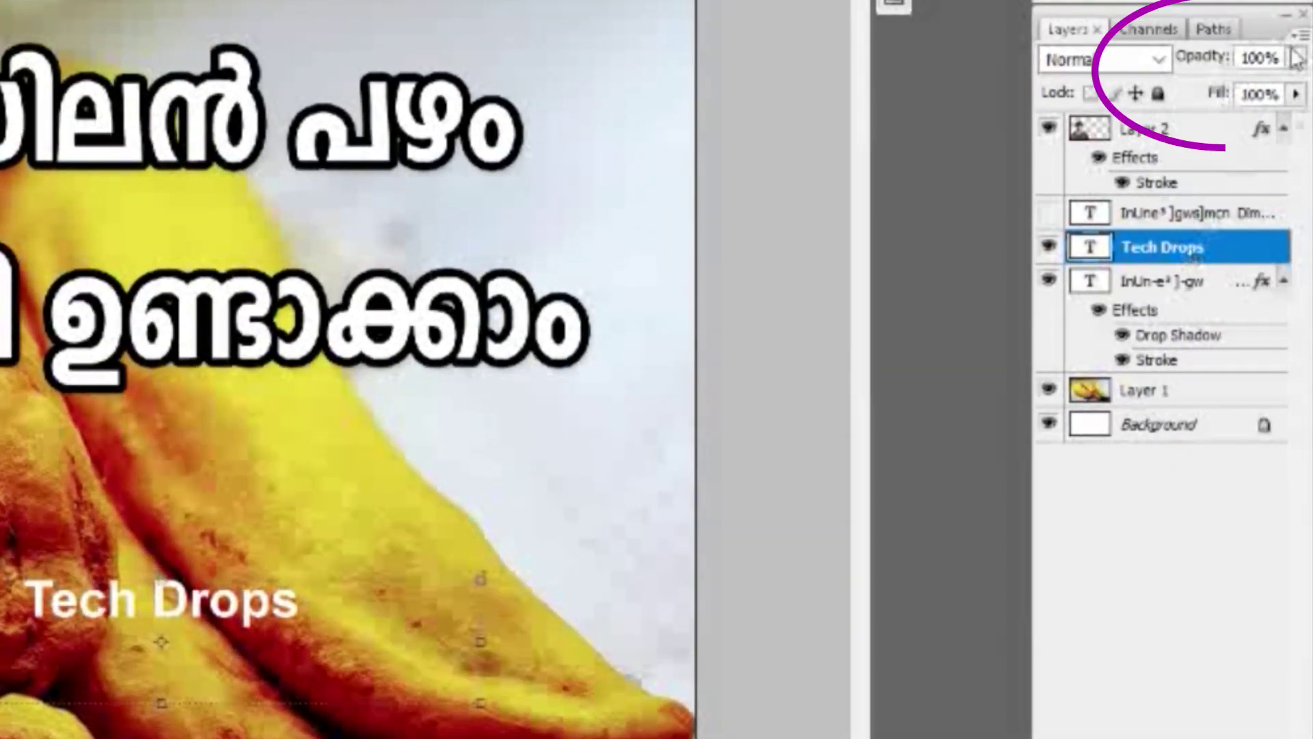
pyautogui.click(1296, 59)
pyautogui.moveTo(1246, 85)
pyautogui.mouseDown()
pyautogui.moveTo(1187, 88)
pyautogui.moveTo(1239, 96)
pyautogui.moveTo(1224, 96)
pyautogui.mouseUp()
pyautogui.moveTo(205, 602); pyautogui.dragTo(358, 554)
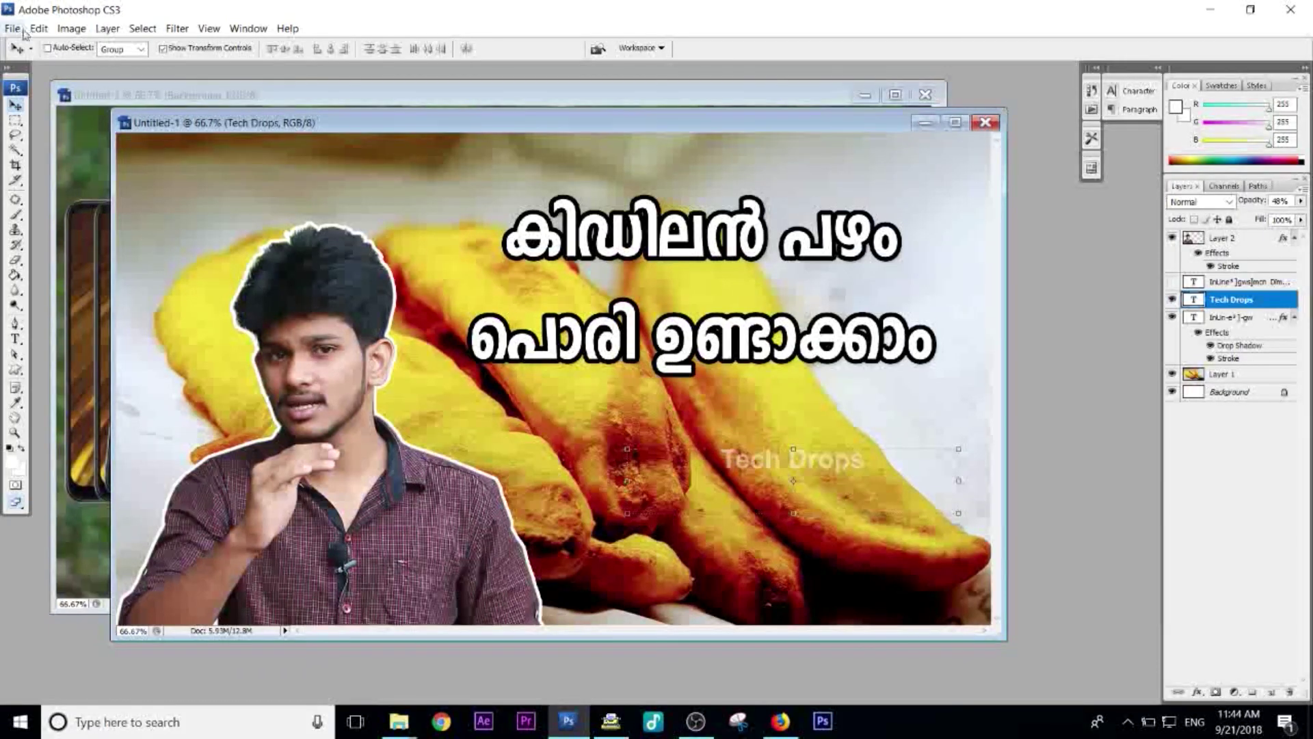
# - Save the banana thumbnail to the Desktop as a JPEG named PAYAM PORI
pyautogui.click(23, 30)
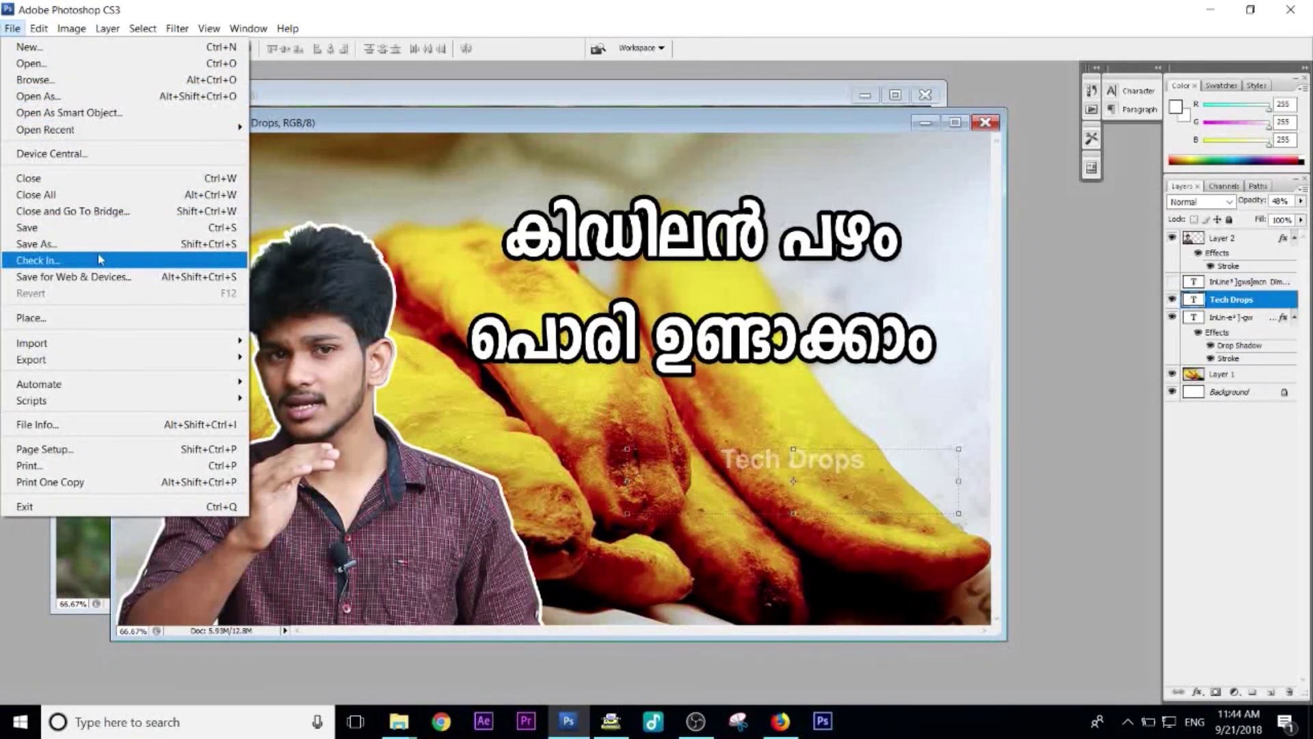
pyautogui.click(41, 244)
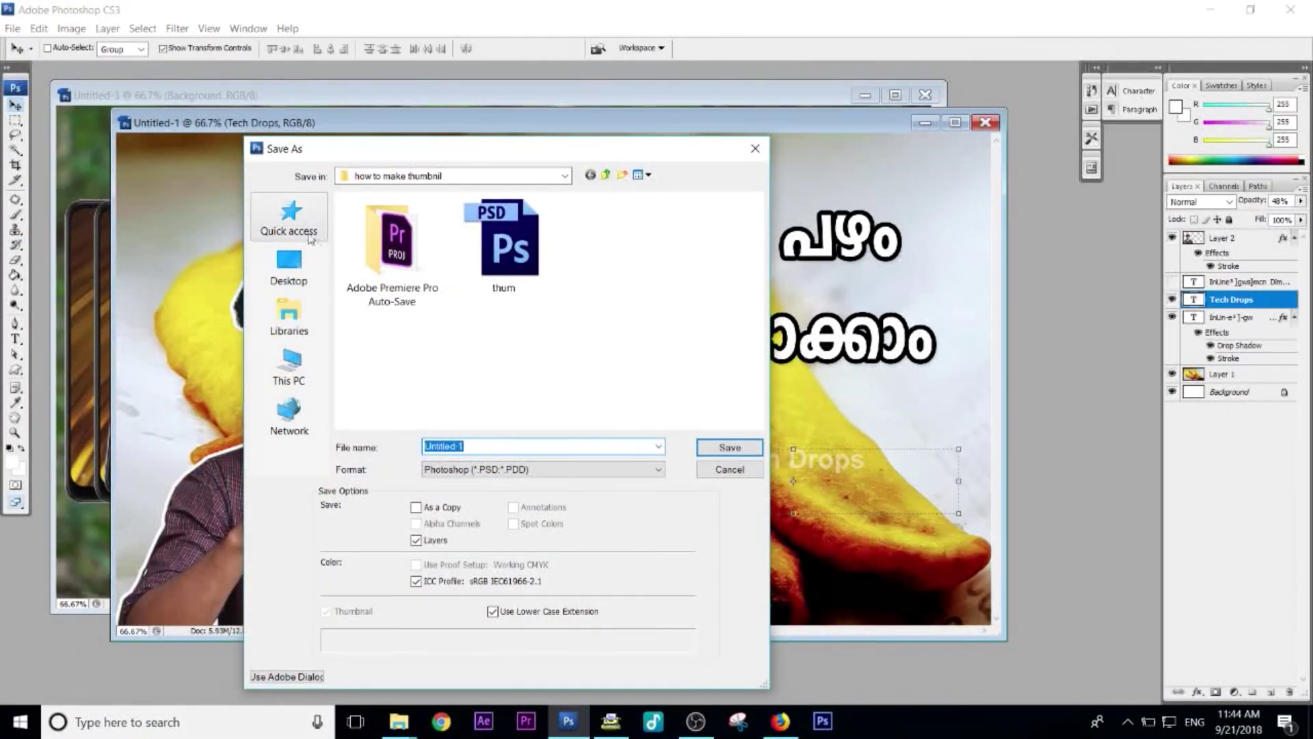
pyautogui.click(289, 267)
pyautogui.write('PAYAM PORI')
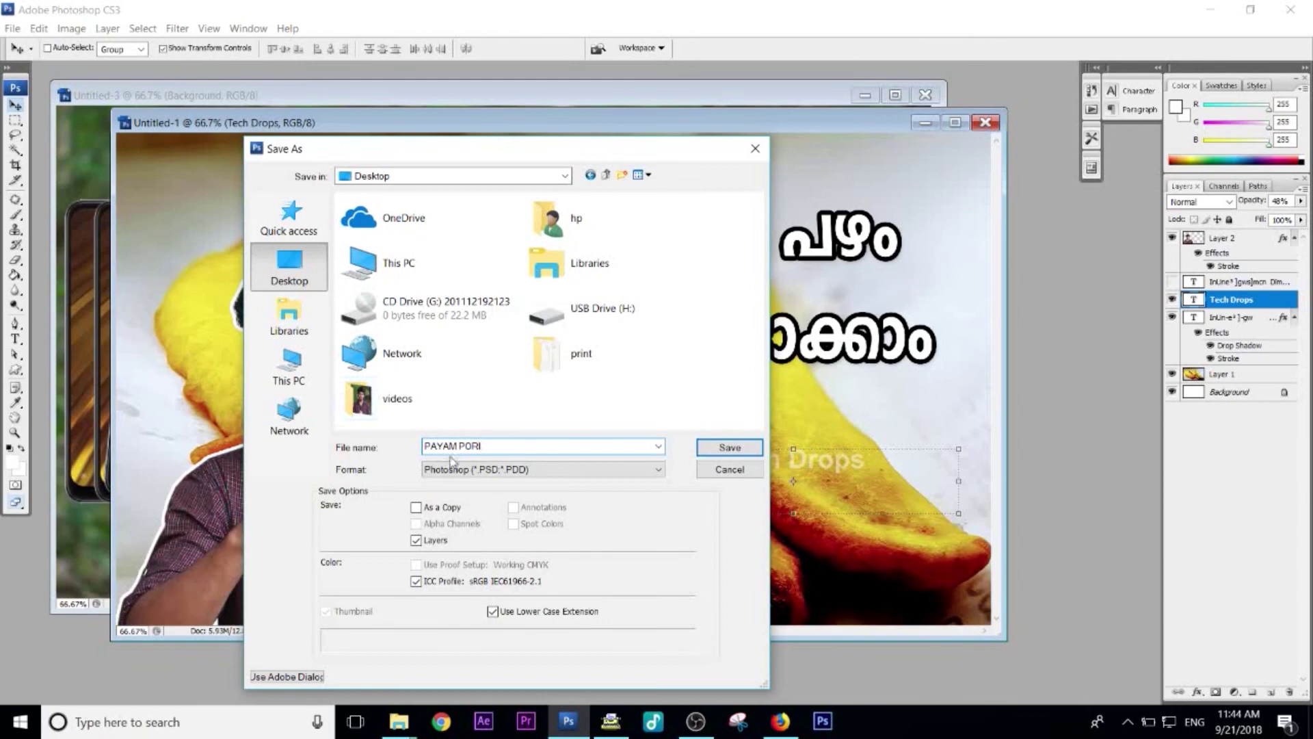
pyautogui.click(479, 469)
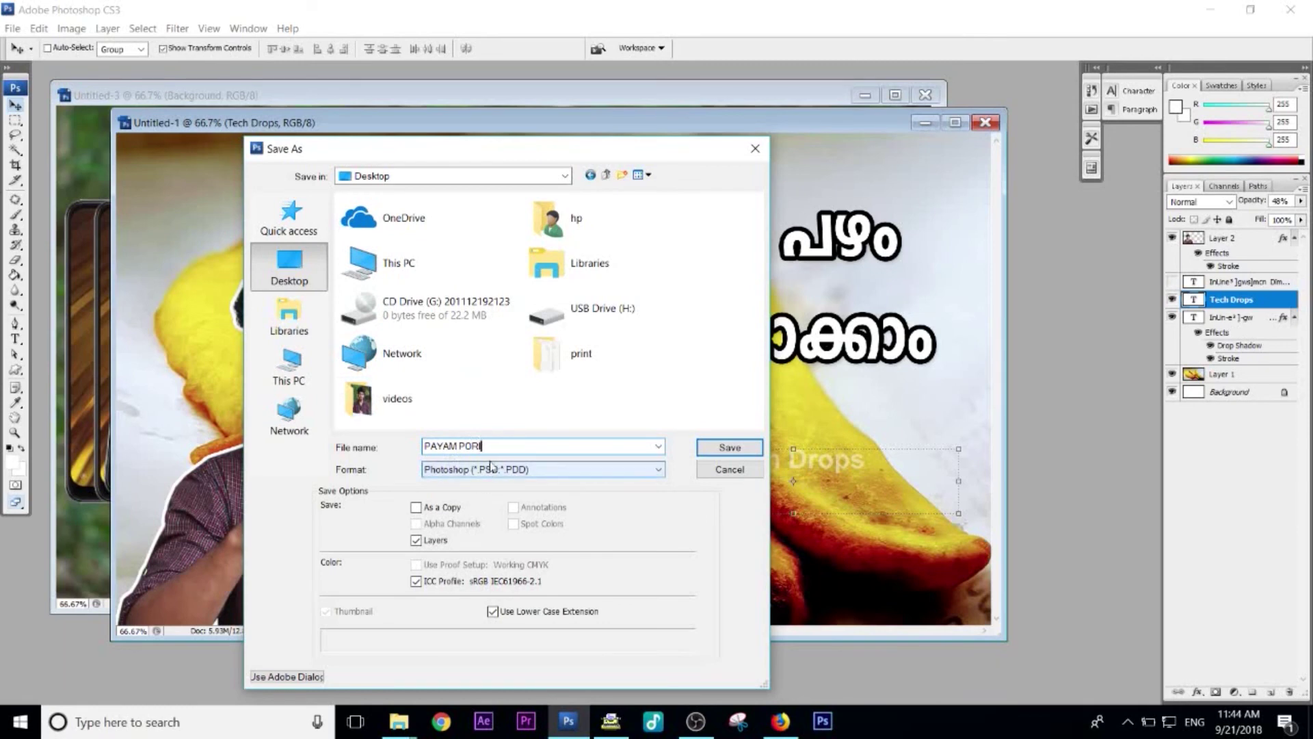
pyautogui.click(478, 518)
pyautogui.click(721, 448)
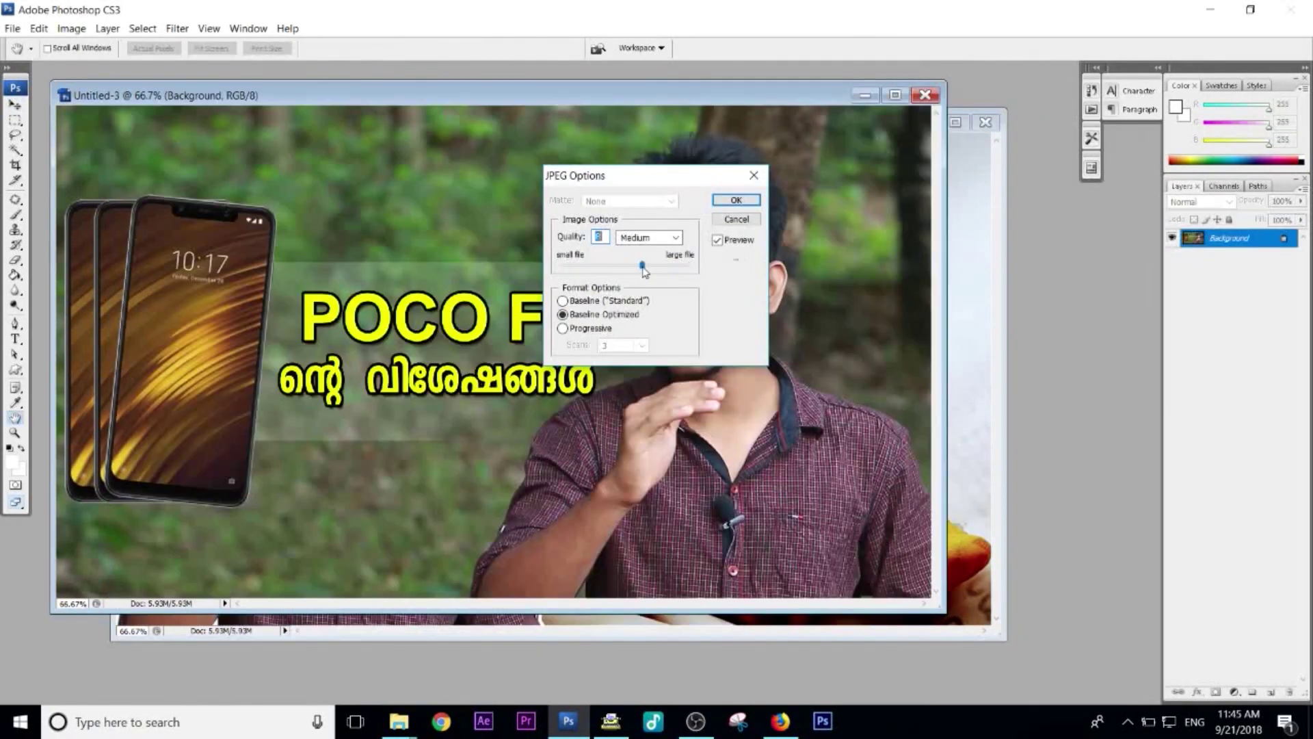
# - Raise the JPEG quality of the POCO F1 thumbnail to the large-file maximum and save it
pyautogui.moveTo(643, 267); pyautogui.dragTo(692, 270)
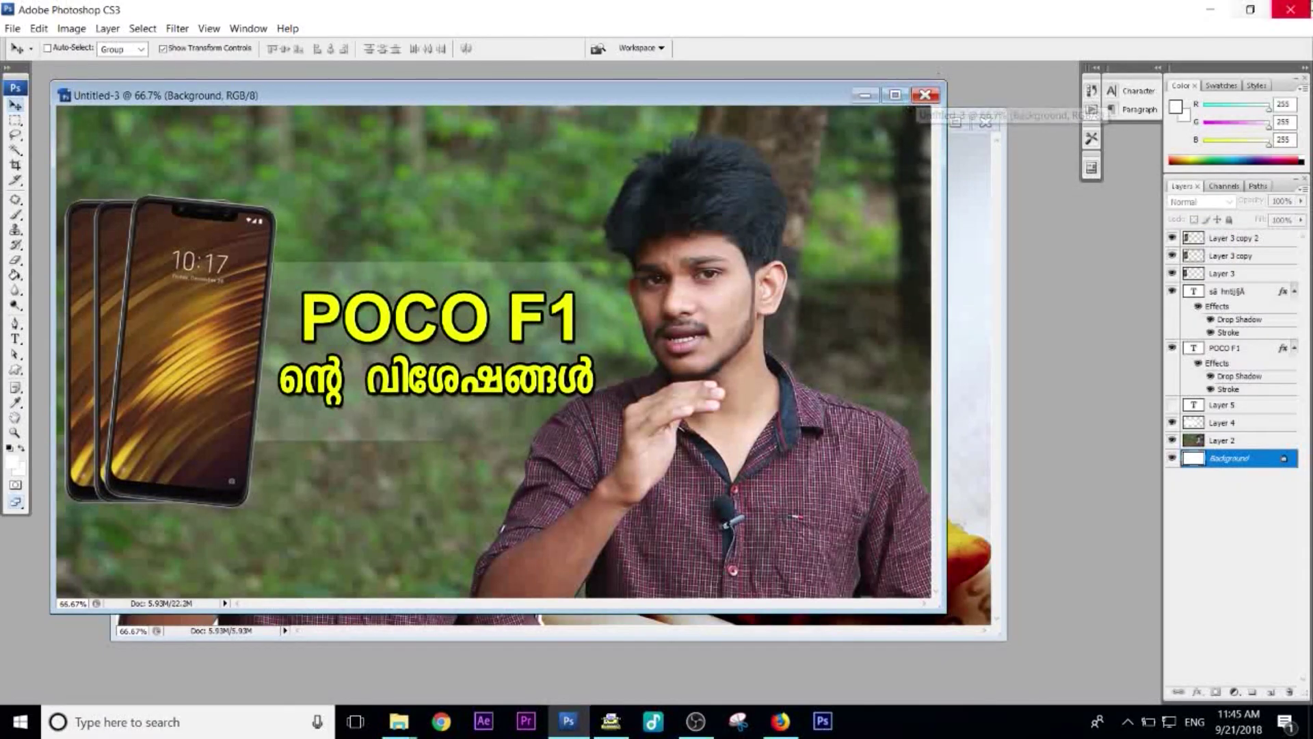
pyautogui.click(1210, 9)
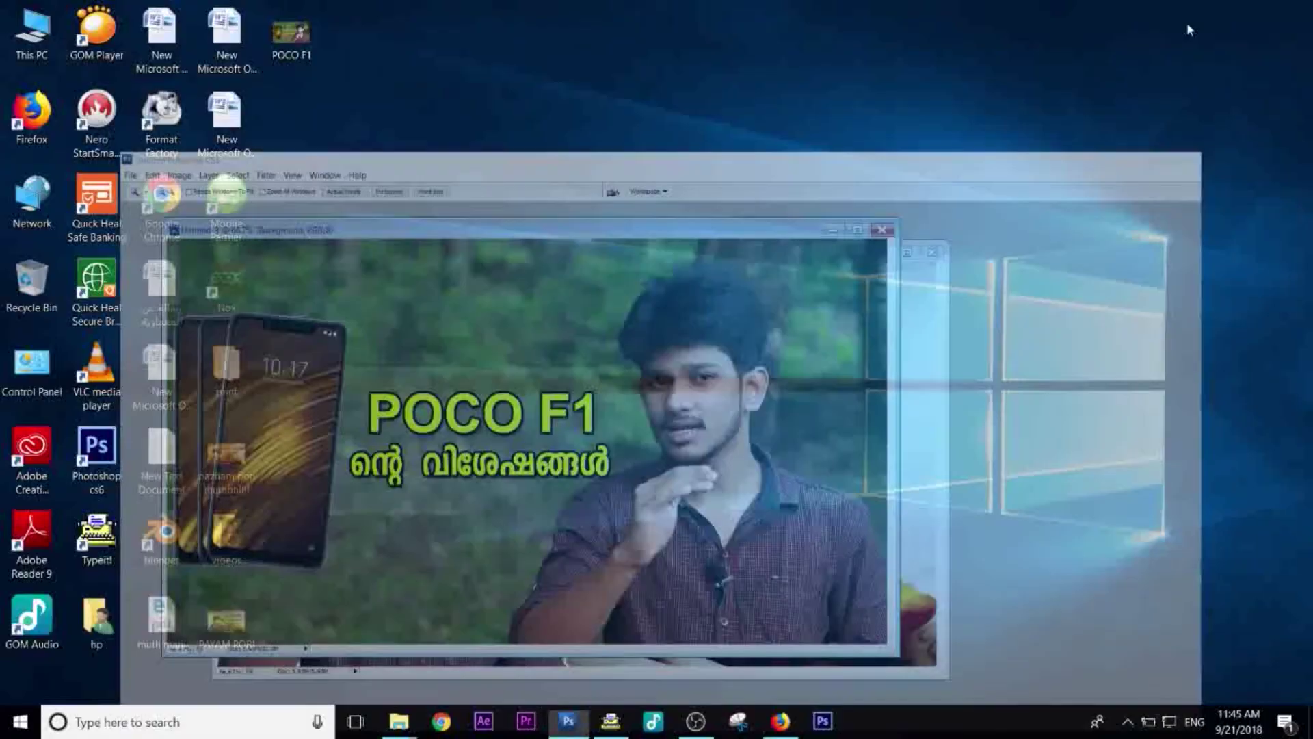
pyautogui.doubleClick(232, 614)
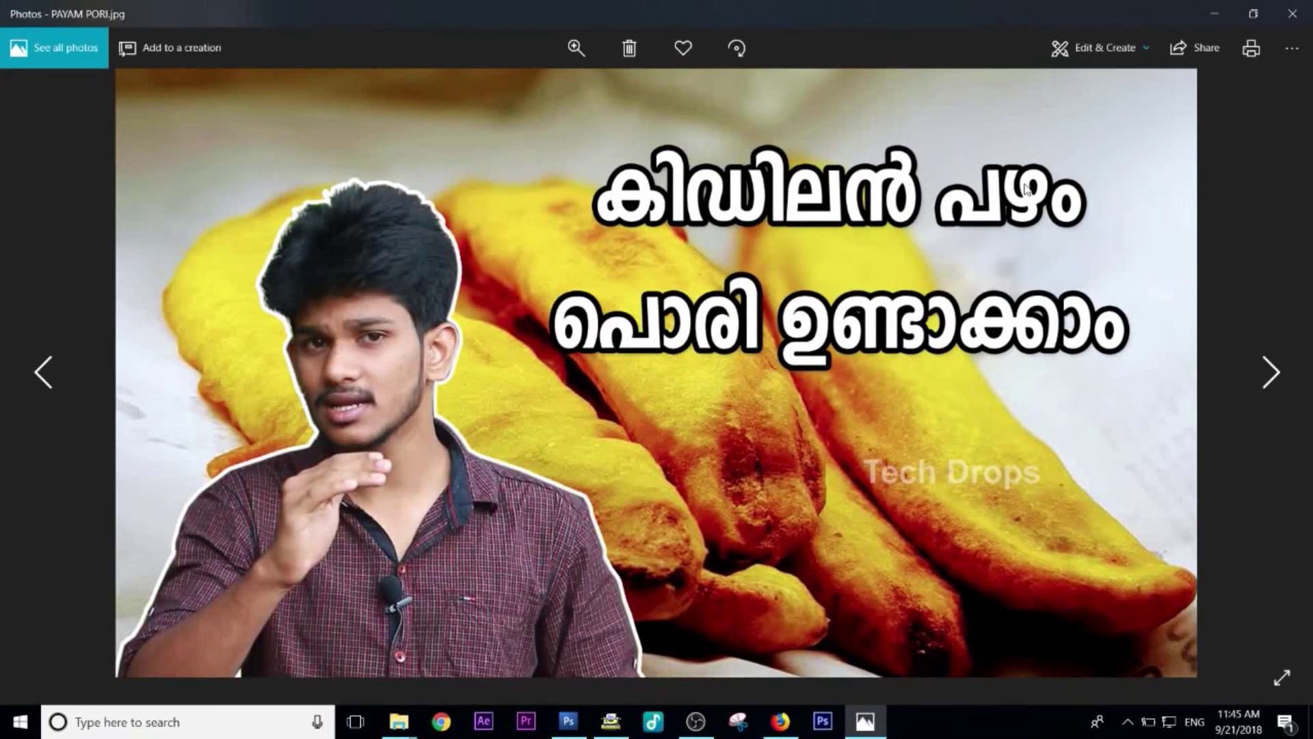
pyautogui.click(1267, 378)
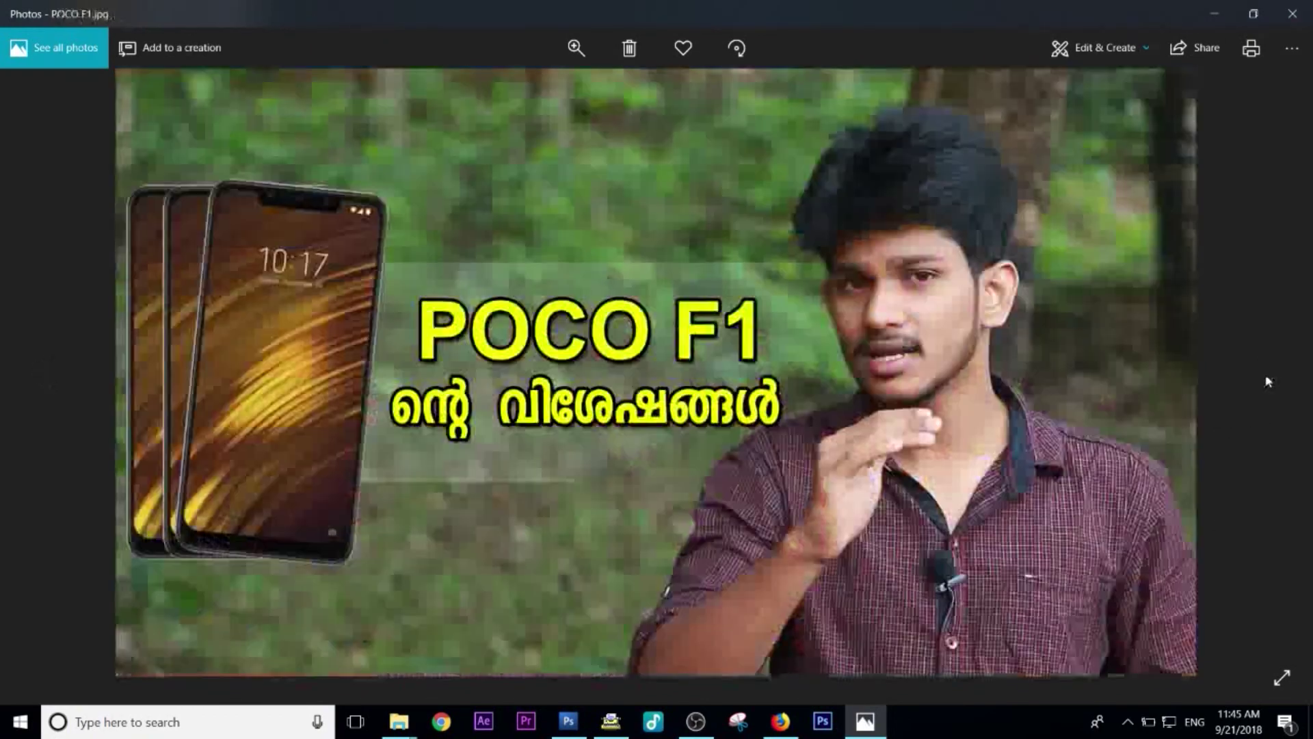
pyautogui.click(73, 375)
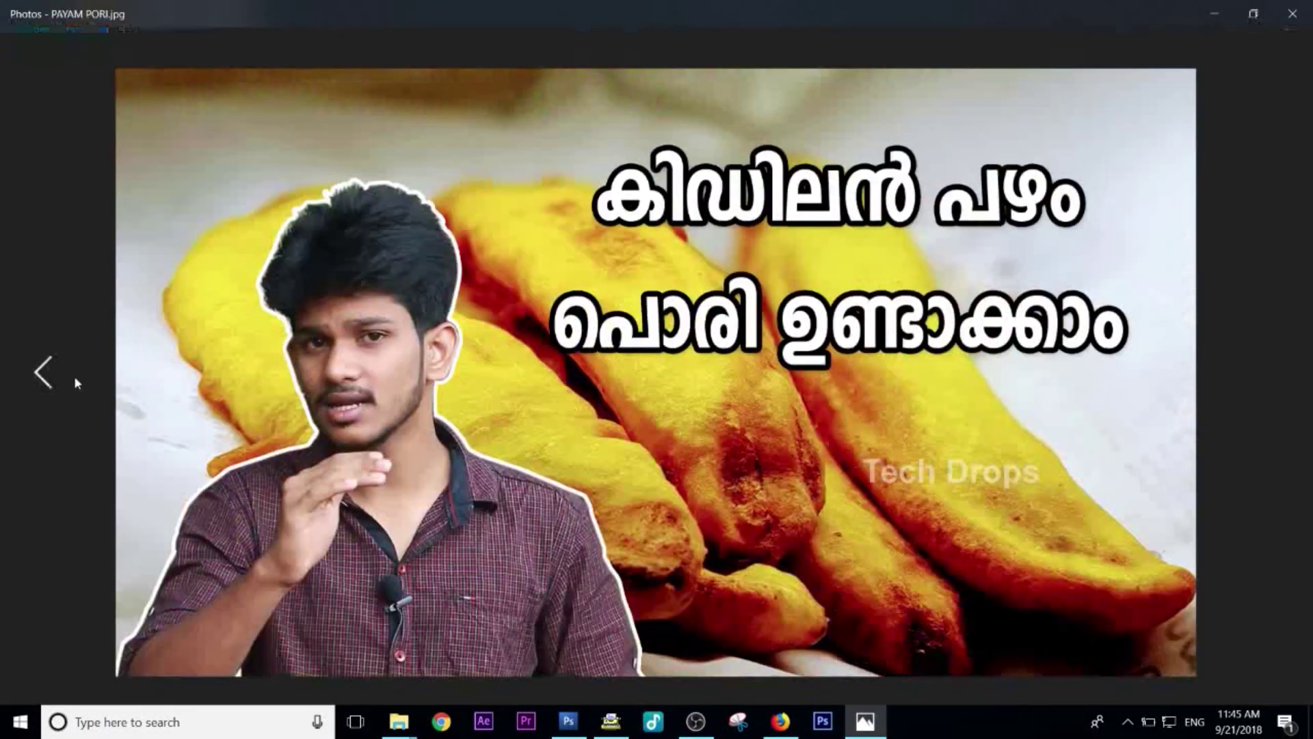
pyautogui.click(47, 384)
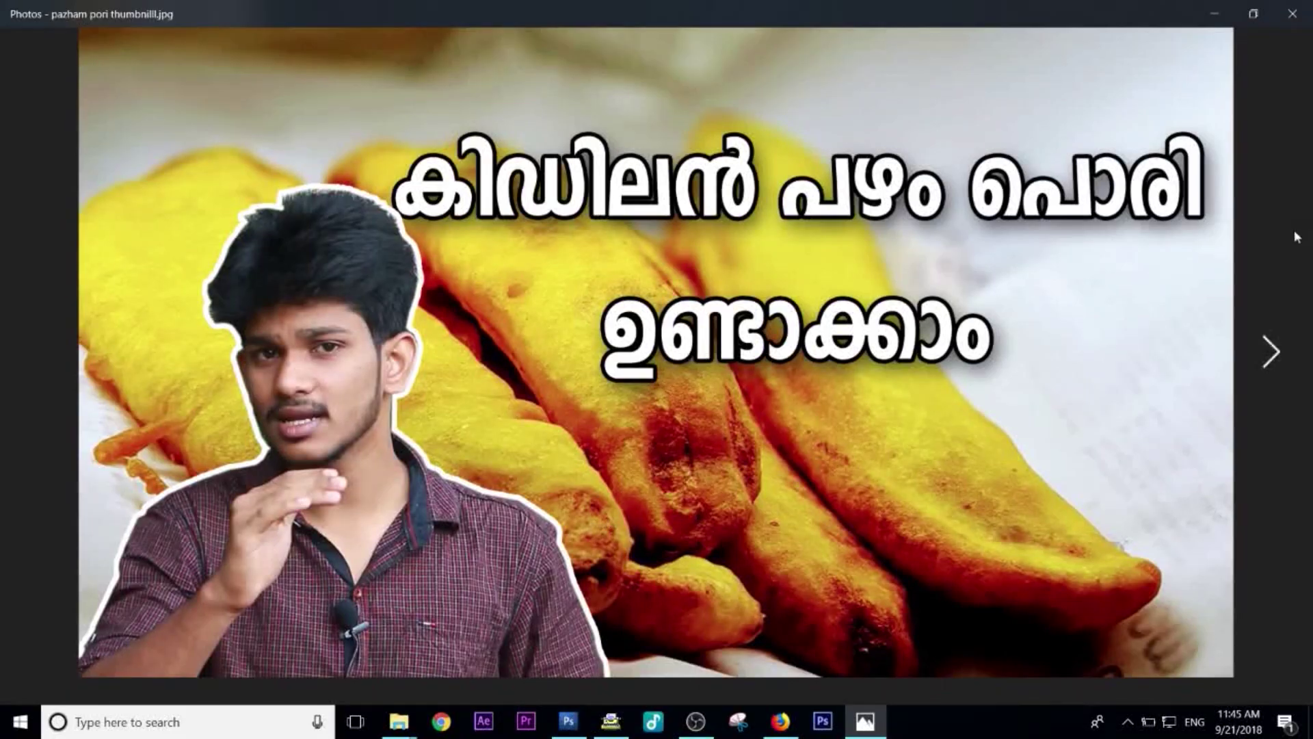
pyautogui.click(1292, 13)
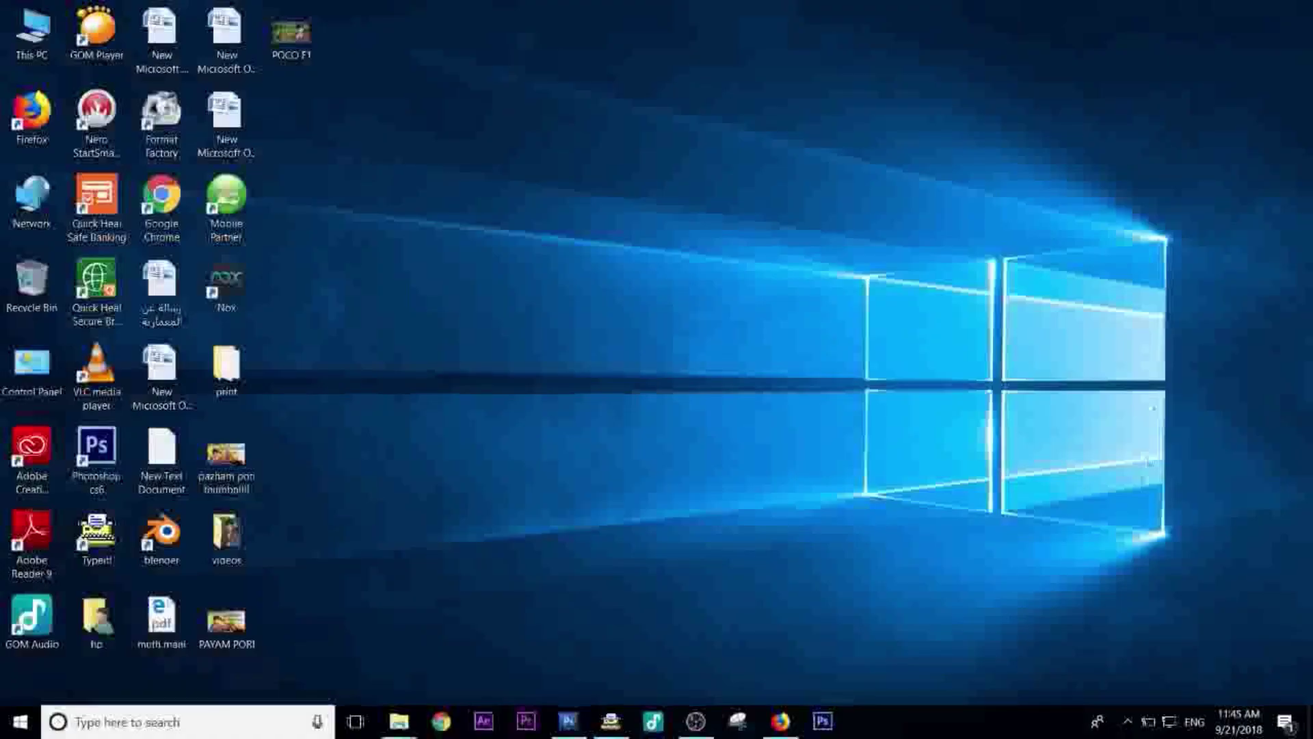